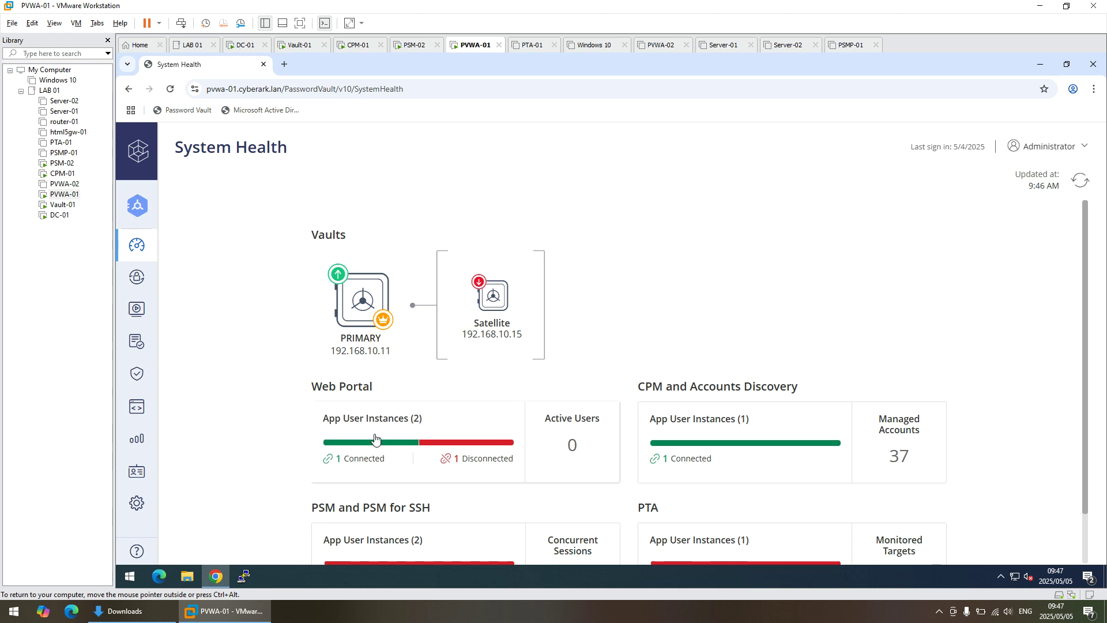
# - Switch to the CPM-01 machine and log on to Vault-01 in the PrivateArk client as Administrator with the account password
pyautogui.moveTo(392, 354); pyautogui.dragTo(330, 352)
pyautogui.click(75, 174)
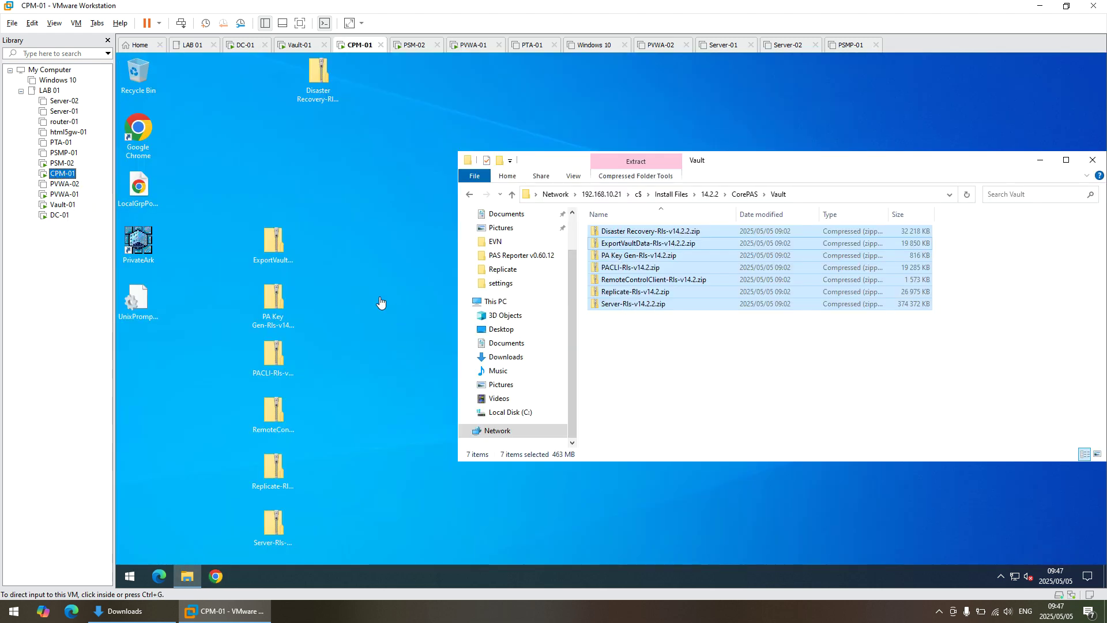
pyautogui.doubleClick(139, 230)
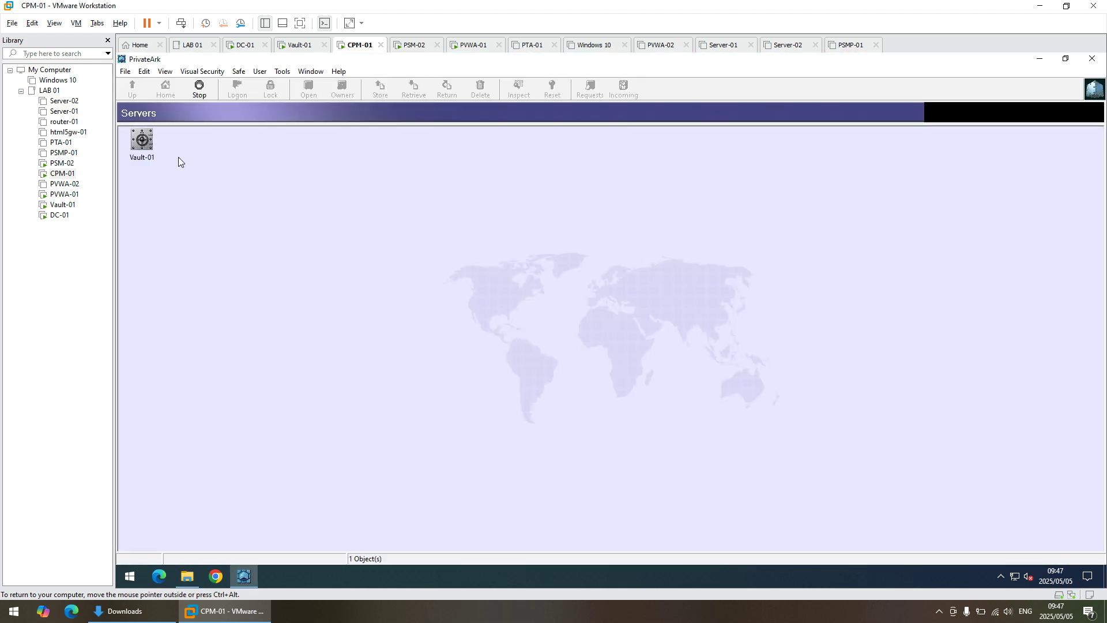
pyautogui.doubleClick(144, 143)
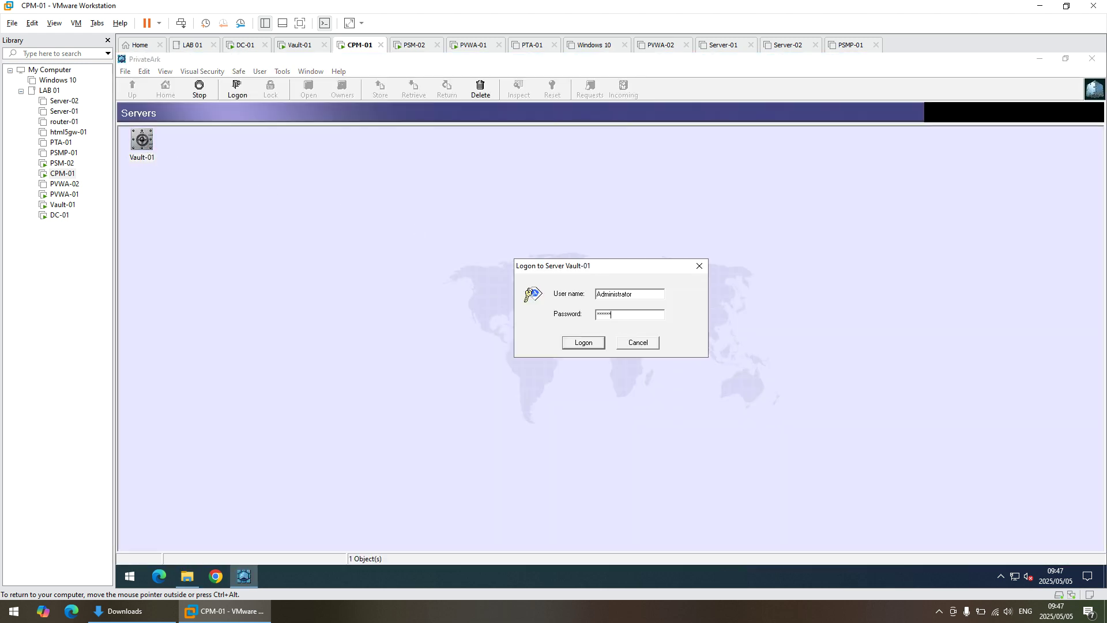
pyautogui.press('Return')
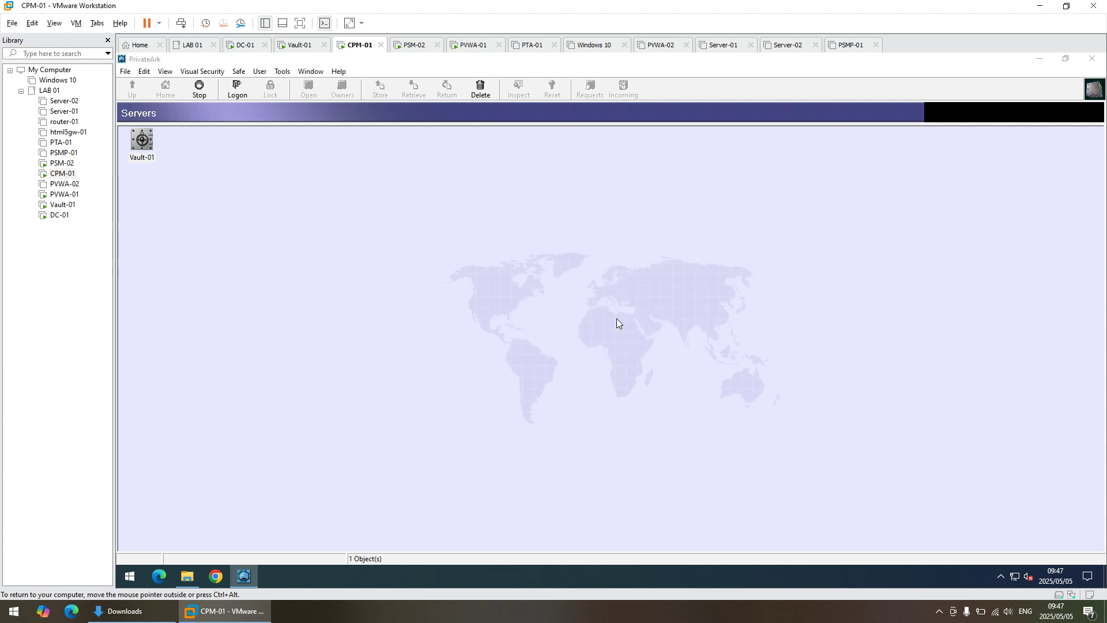
pyautogui.click(689, 352)
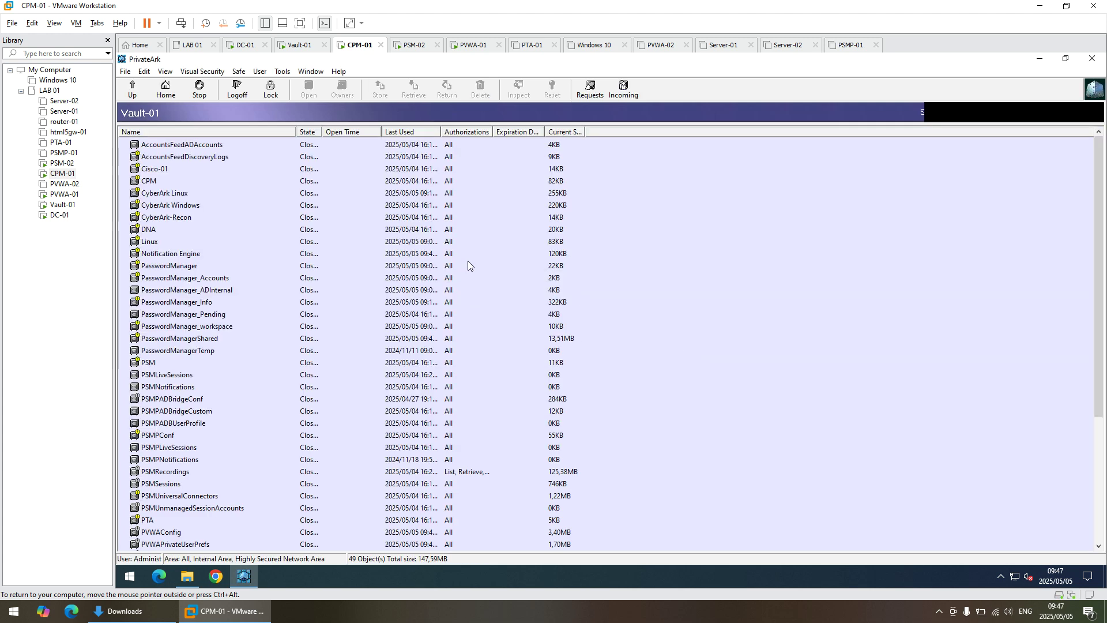
# - Open the Software safe and examine the files already stored in its Root folder
pyautogui.scroll(-5, 182, 357)
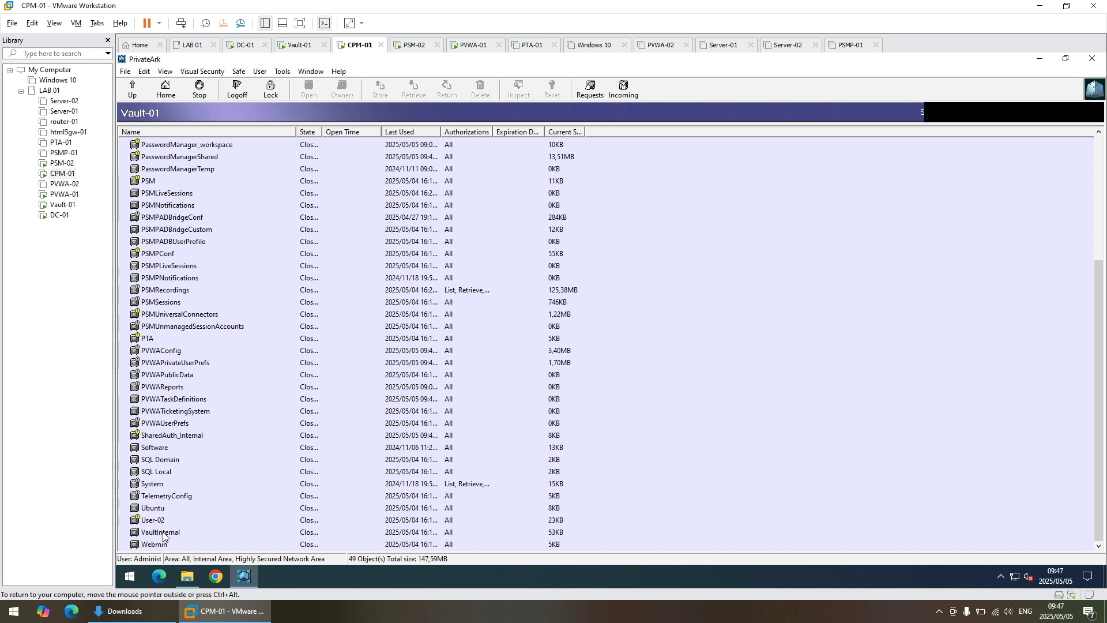
pyautogui.doubleClick(155, 448)
pyautogui.click(647, 369)
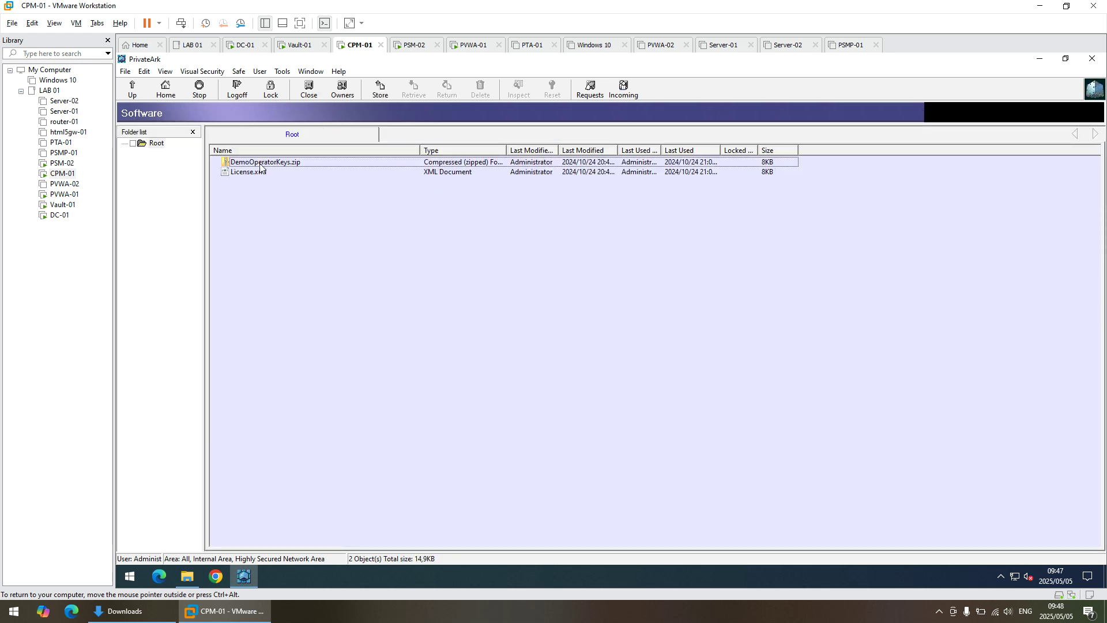
pyautogui.click(261, 164)
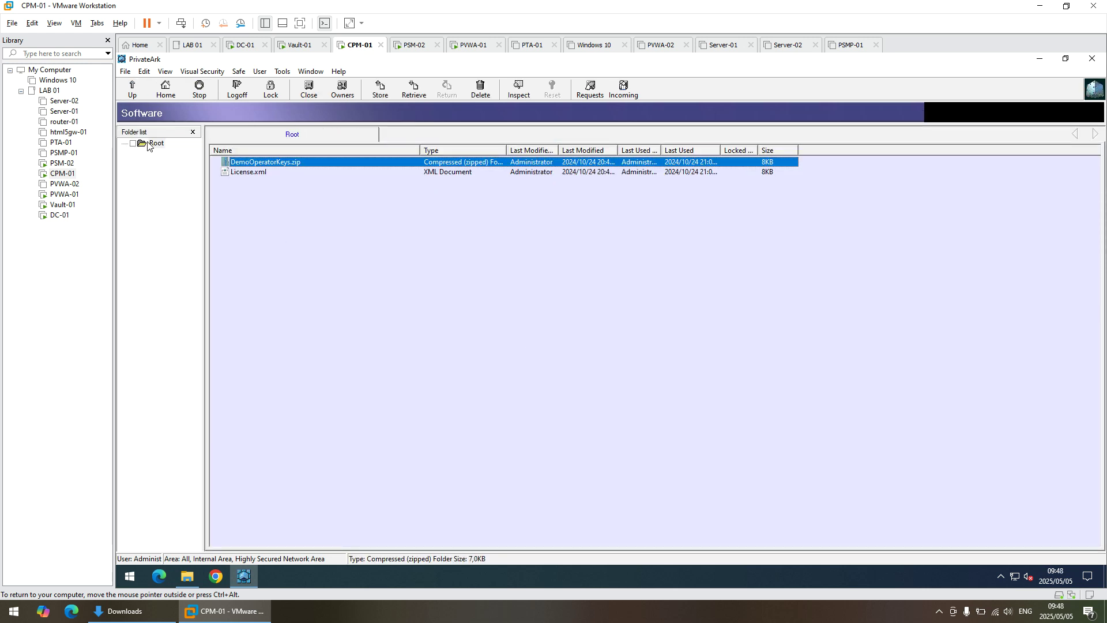
# - Return to the list of safes and open the Software safe's properties to examine its maximum size and free space
pyautogui.click(132, 89)
pyautogui.rightClick(182, 543)
pyautogui.click(208, 531)
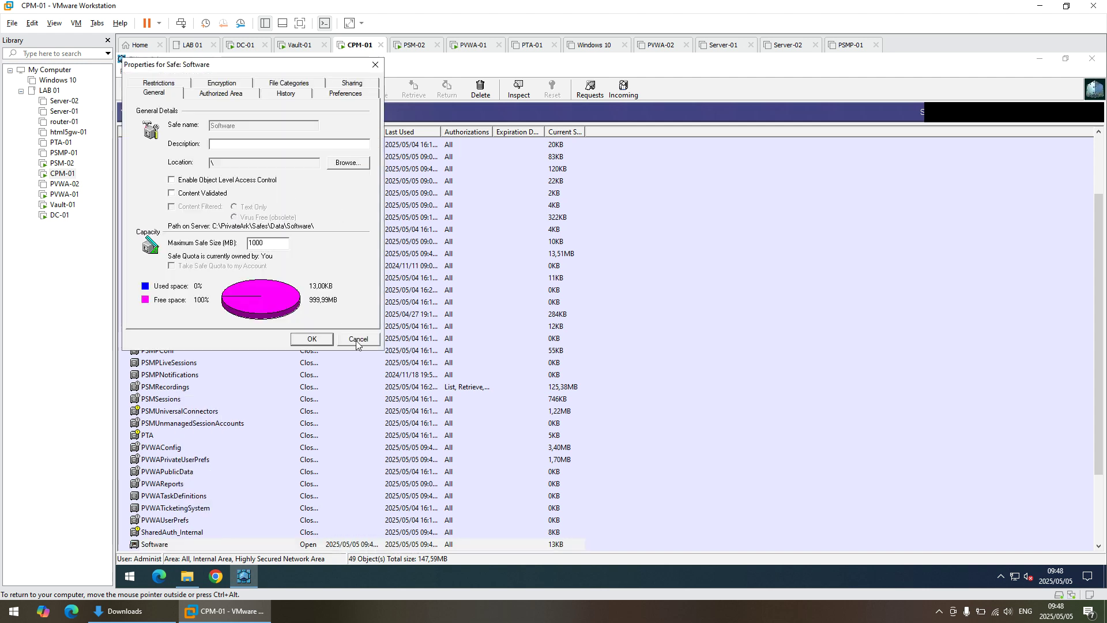
# - Show the Desktop folder in File Explorer to examine the sizes of the vault installation packages
pyautogui.click(187, 576)
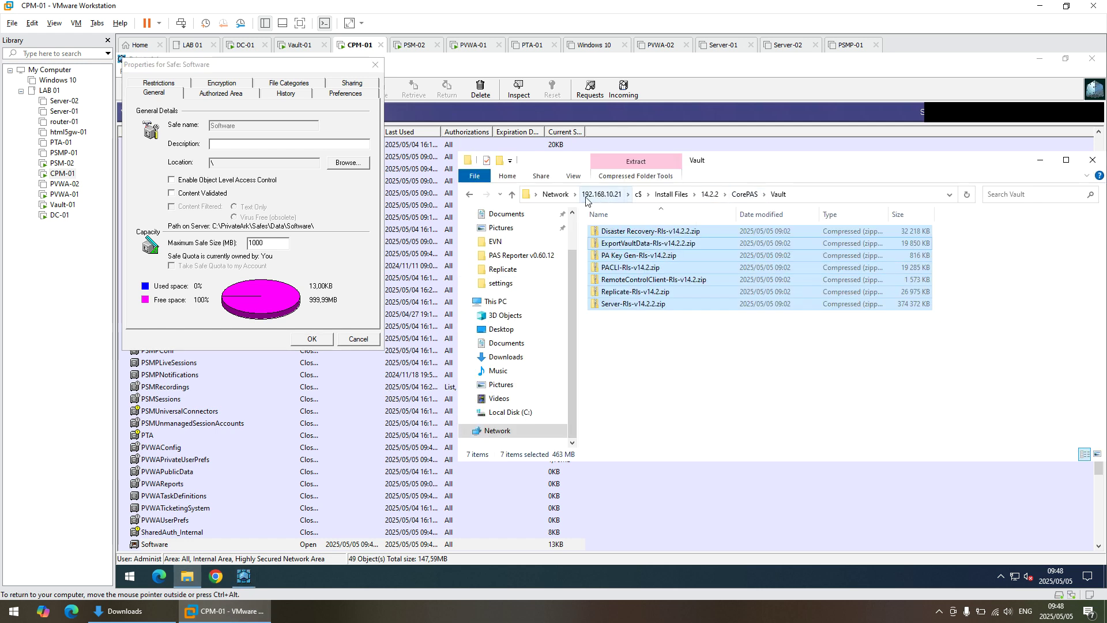
pyautogui.scroll(1, 505, 233)
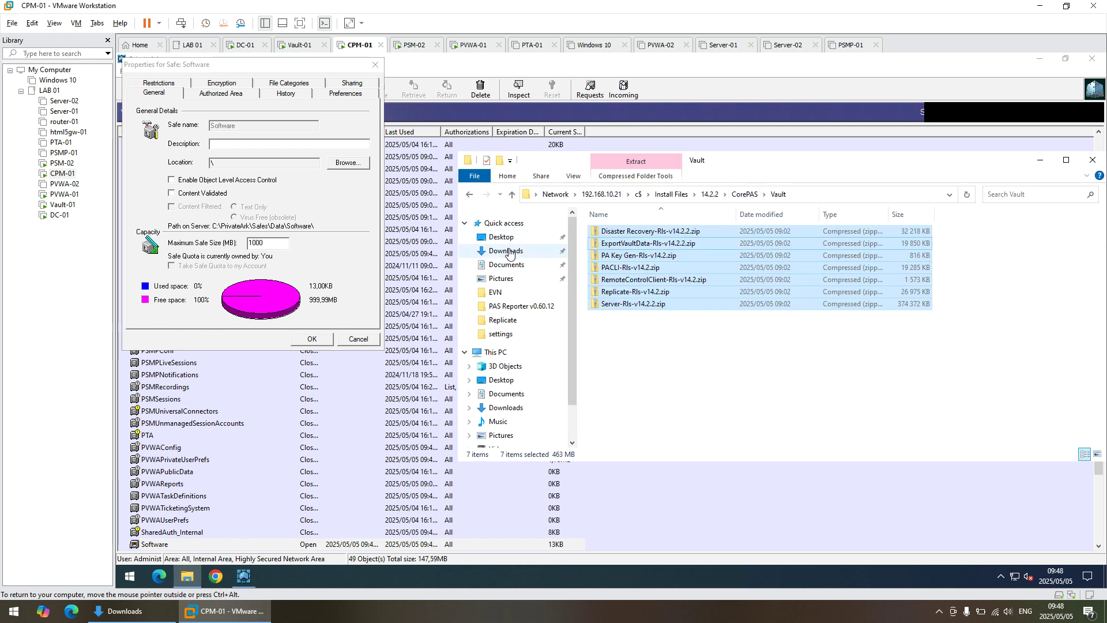
pyautogui.click(506, 251)
pyautogui.click(500, 236)
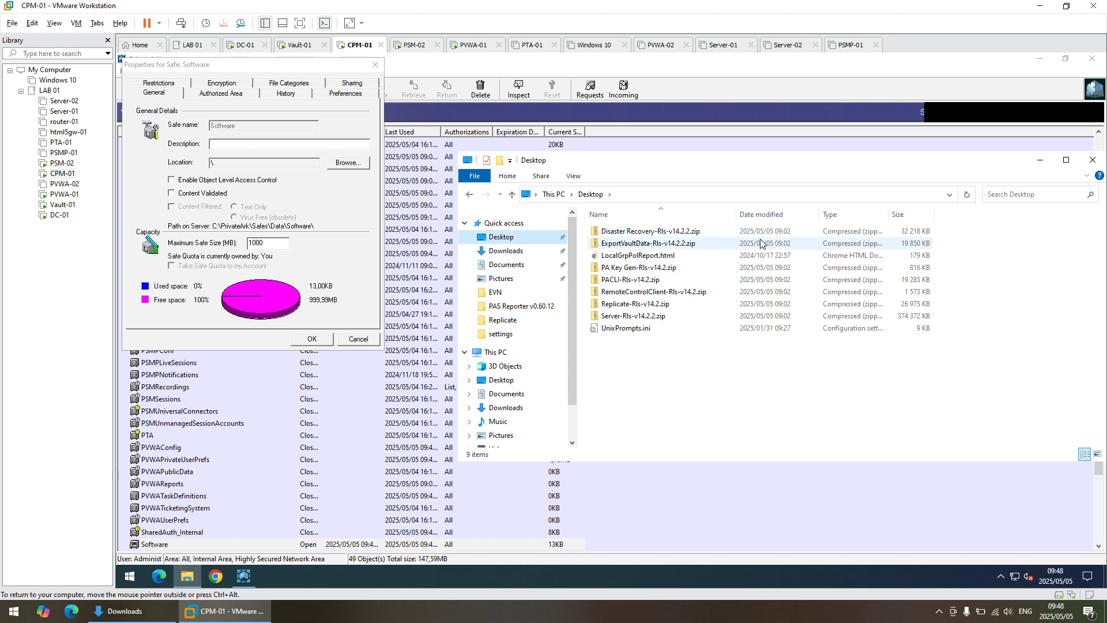
# - Reopen the Software safe without changing its properties and store the seven v14.2 and v14.2.2 zip packages from the Desktop in it
pyautogui.click(349, 340)
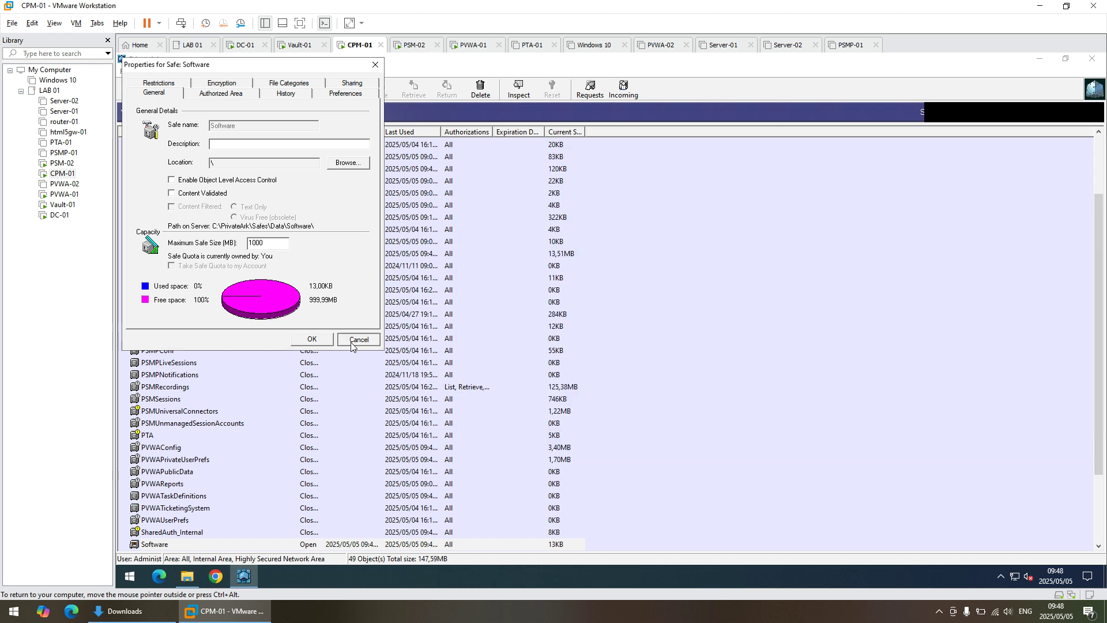
pyautogui.doubleClick(153, 545)
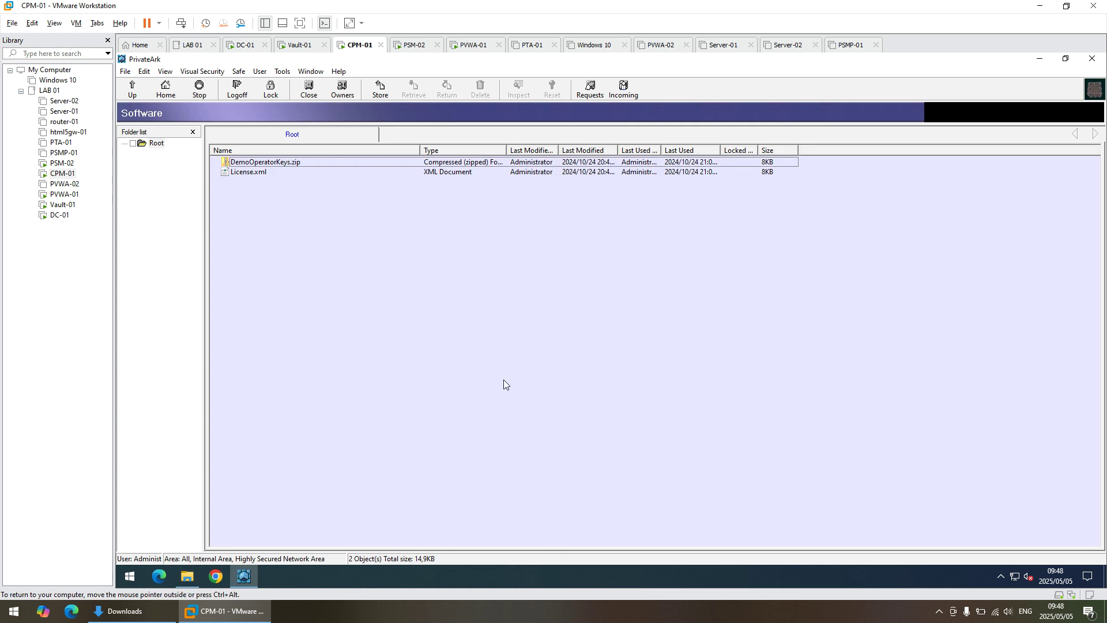
pyautogui.click(191, 580)
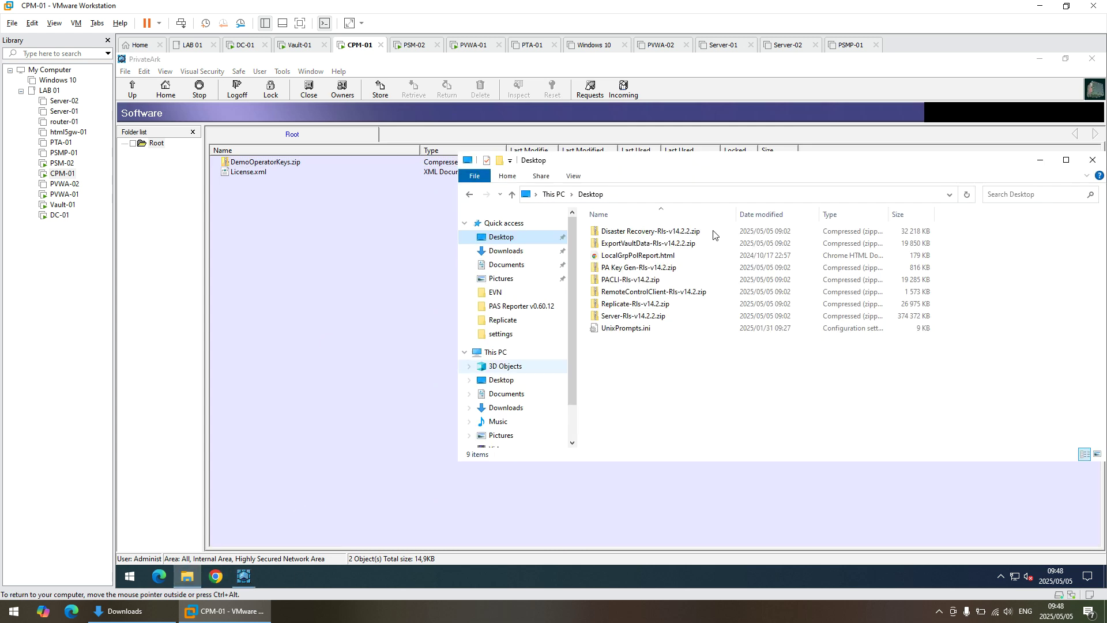
pyautogui.click(636, 319)
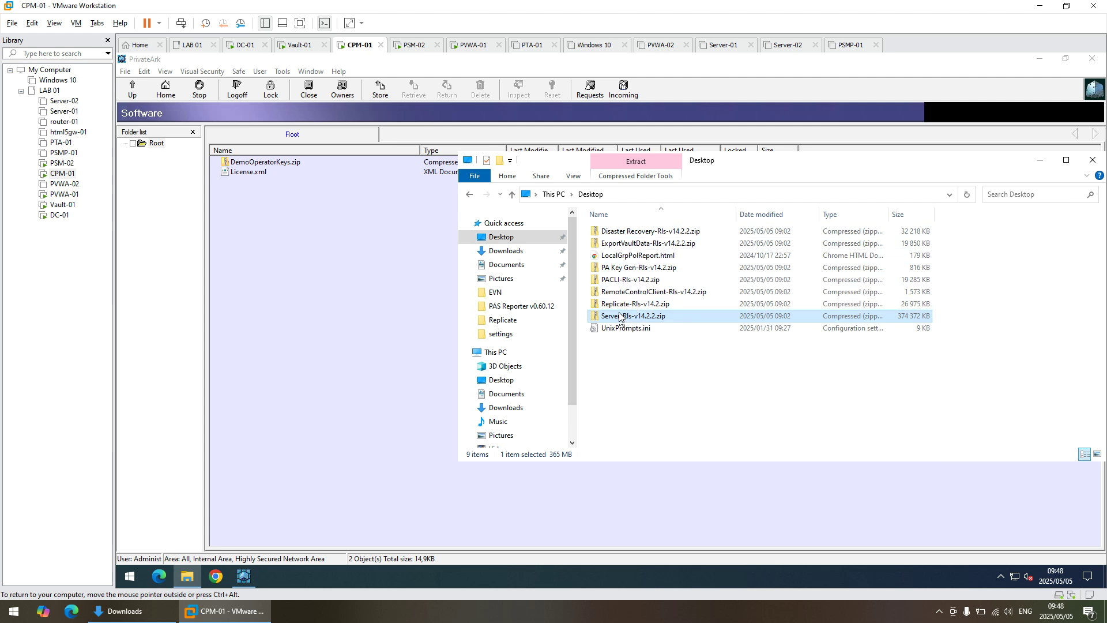
pyautogui.keyDown('ctrl'); pyautogui.click(621, 303); pyautogui.keyUp('ctrl')
pyautogui.keyDown('ctrl'); pyautogui.click(621, 293); pyautogui.keyUp('ctrl')
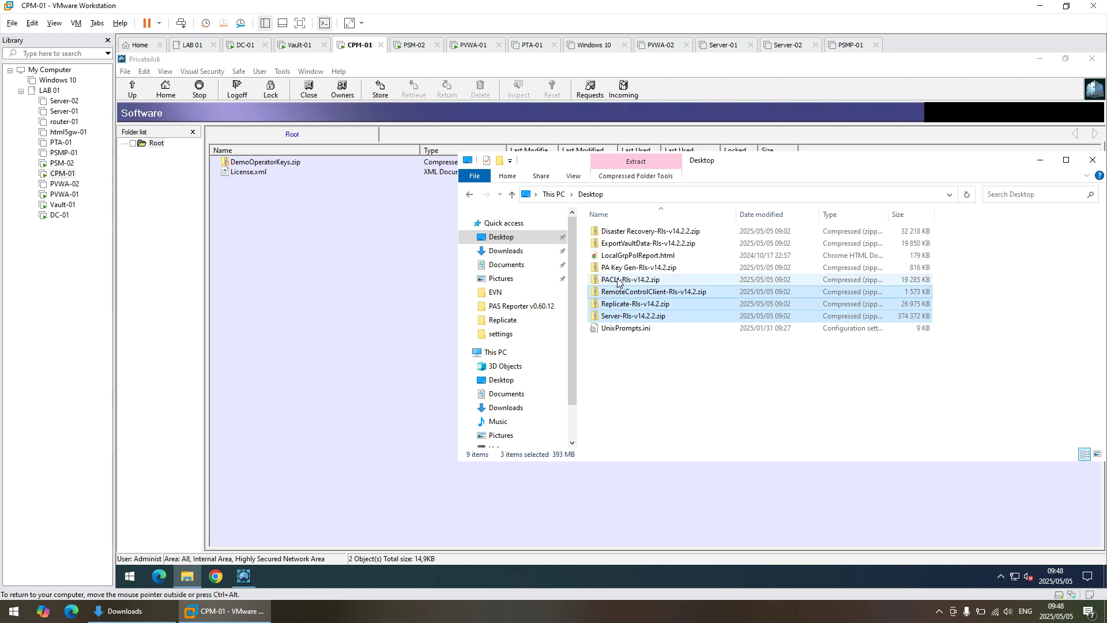
pyautogui.keyDown('ctrl'); pyautogui.click(620, 280); pyautogui.keyUp('ctrl')
pyautogui.keyDown('ctrl'); pyautogui.click(619, 270); pyautogui.keyUp('ctrl')
pyautogui.keyDown('ctrl'); pyautogui.click(619, 244); pyautogui.keyUp('ctrl')
pyautogui.keyDown('ctrl'); pyautogui.click(617, 232); pyautogui.keyUp('ctrl')
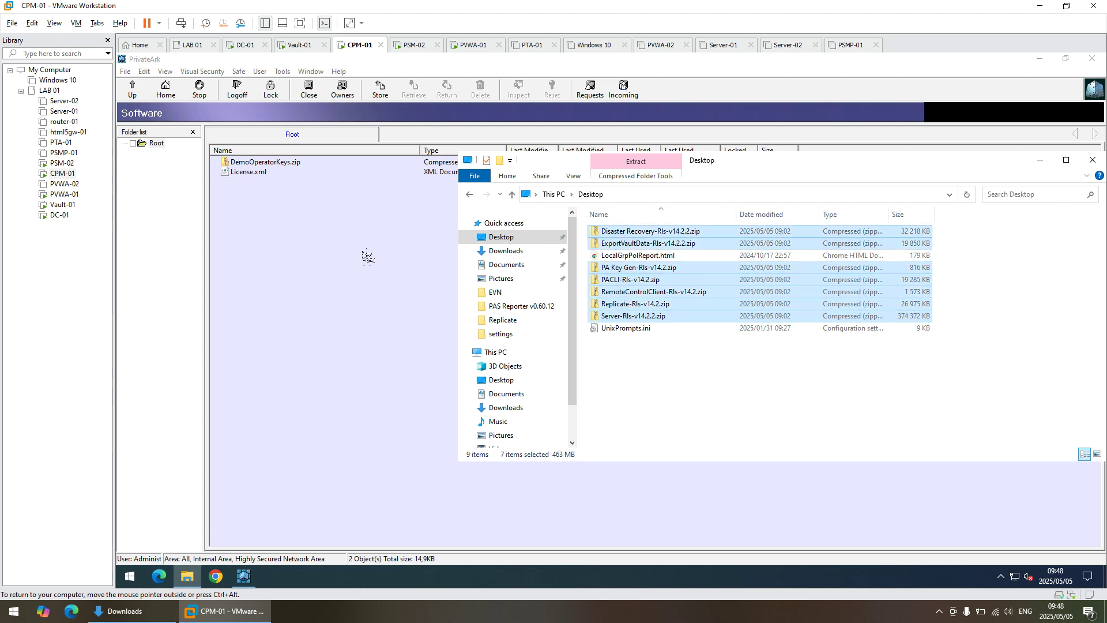
pyautogui.moveTo(358, 259); pyautogui.dragTo(358, 252)
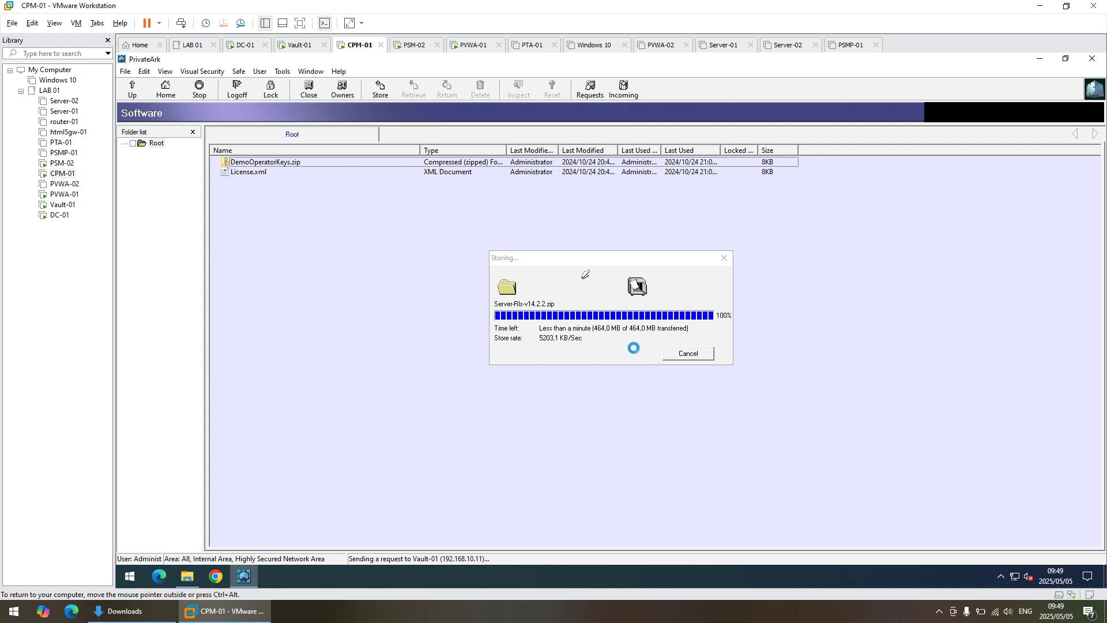
# - Close the Software safe from the list of safes and log off from Vault-01
pyautogui.click(131, 97)
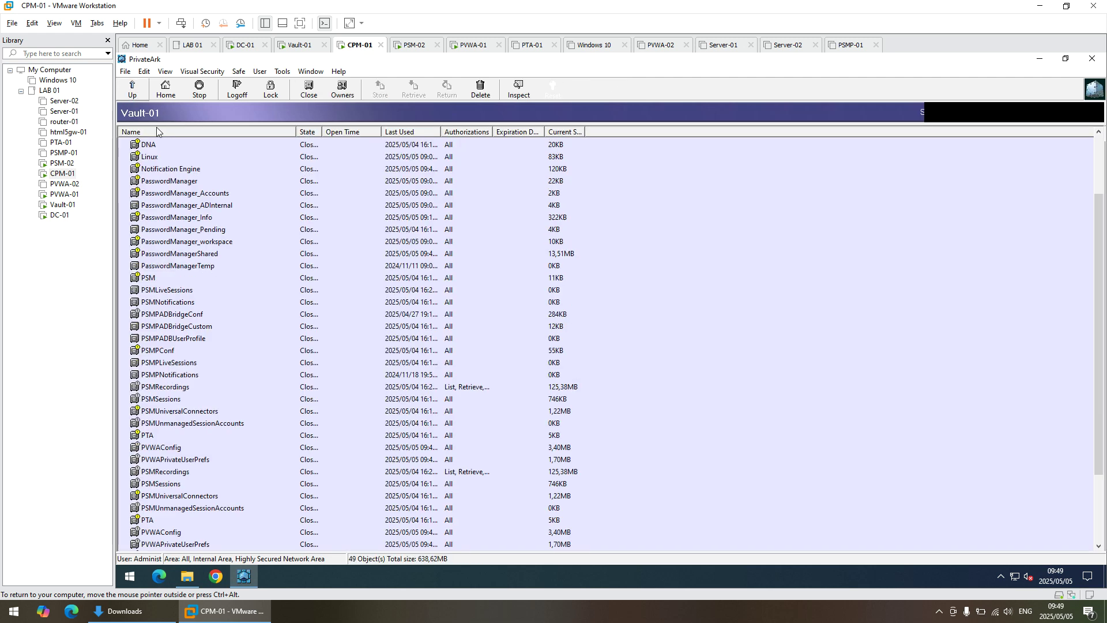
pyautogui.rightClick(162, 549)
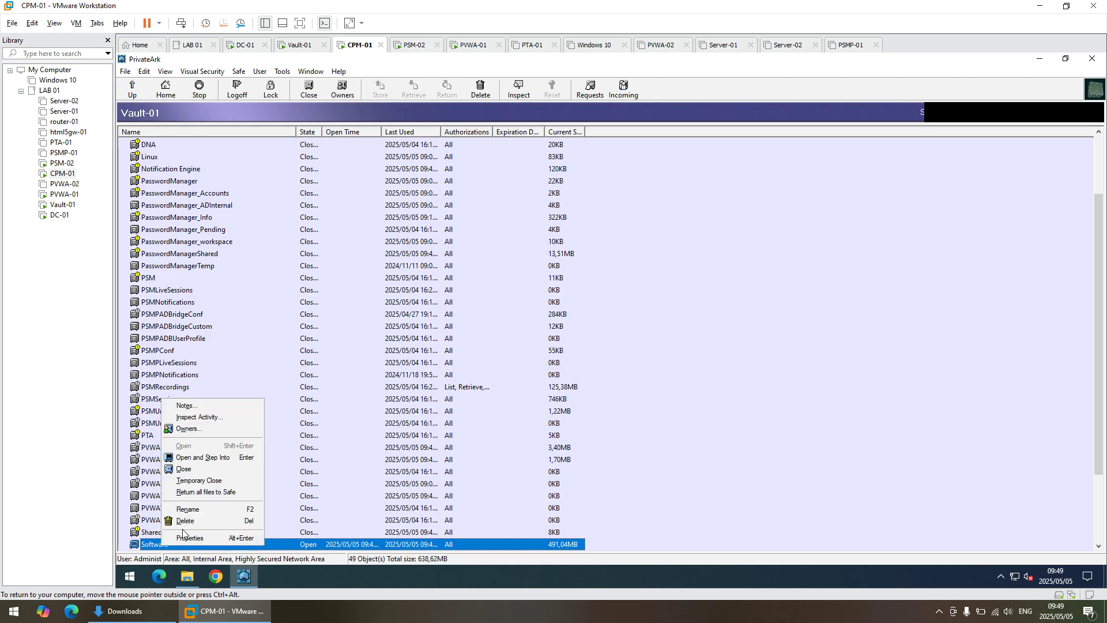
pyautogui.click(200, 469)
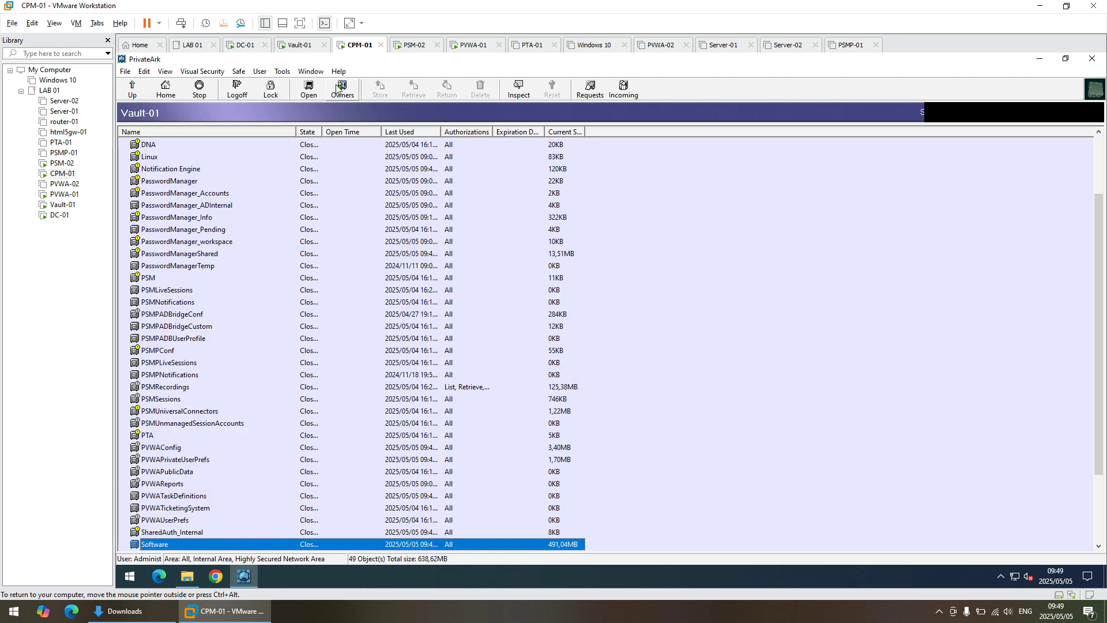
pyautogui.click(237, 89)
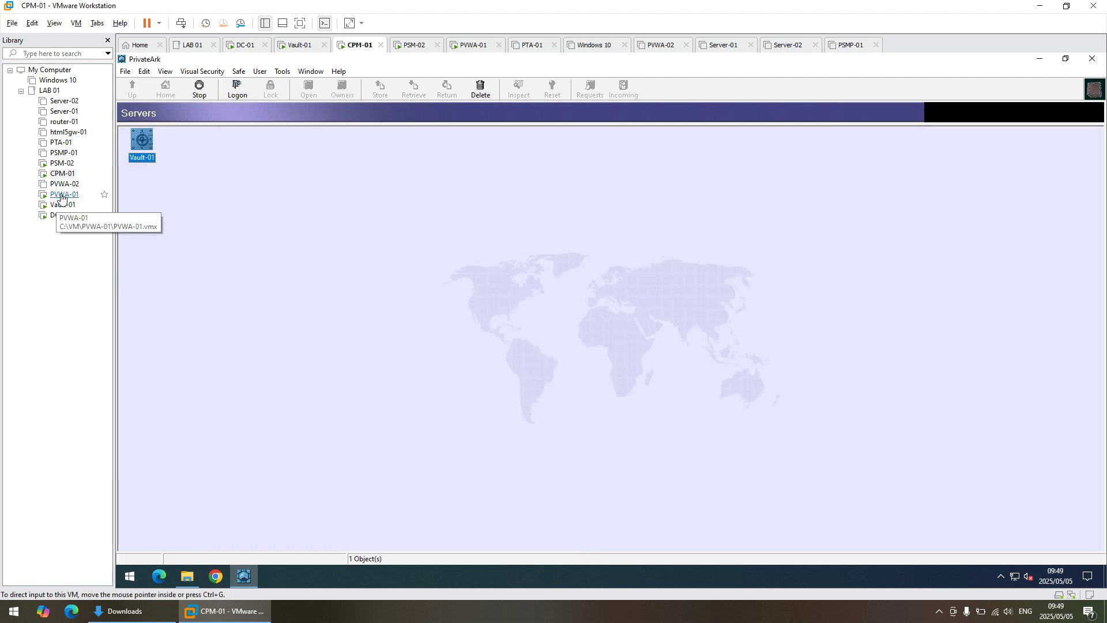
# - Switch to the PVWA-01 machine and reload the System Health page in the browser
pyautogui.click(61, 198)
pyautogui.click(425, 90)
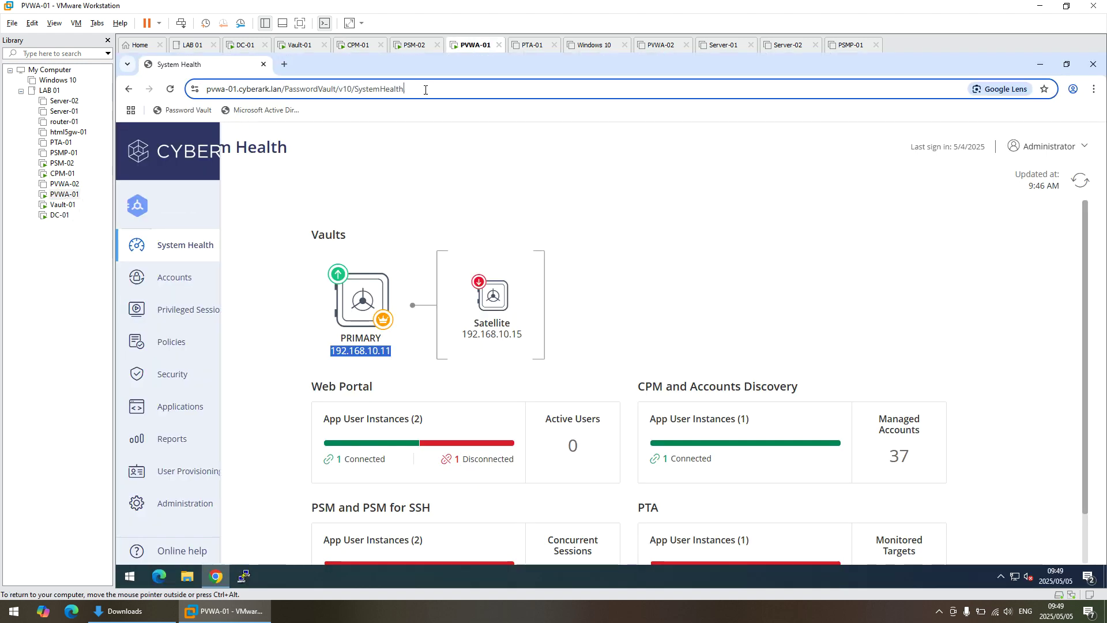
pyautogui.press('Return')
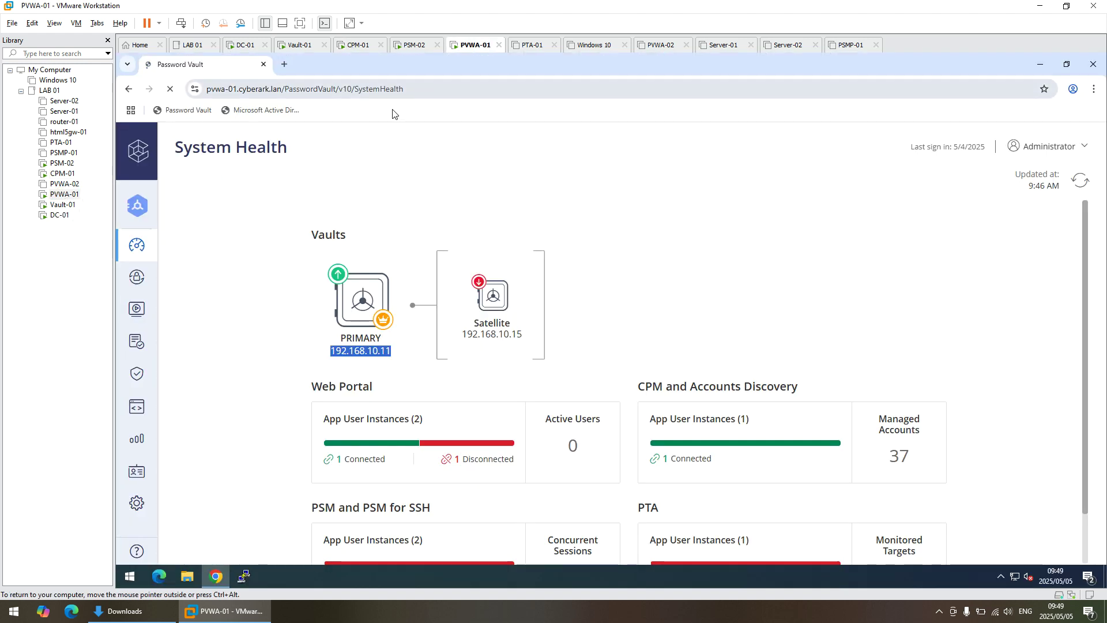
# - Switch to the Vault-01 machine and sign in to Windows as Administrator with the account password
pyautogui.click(61, 206)
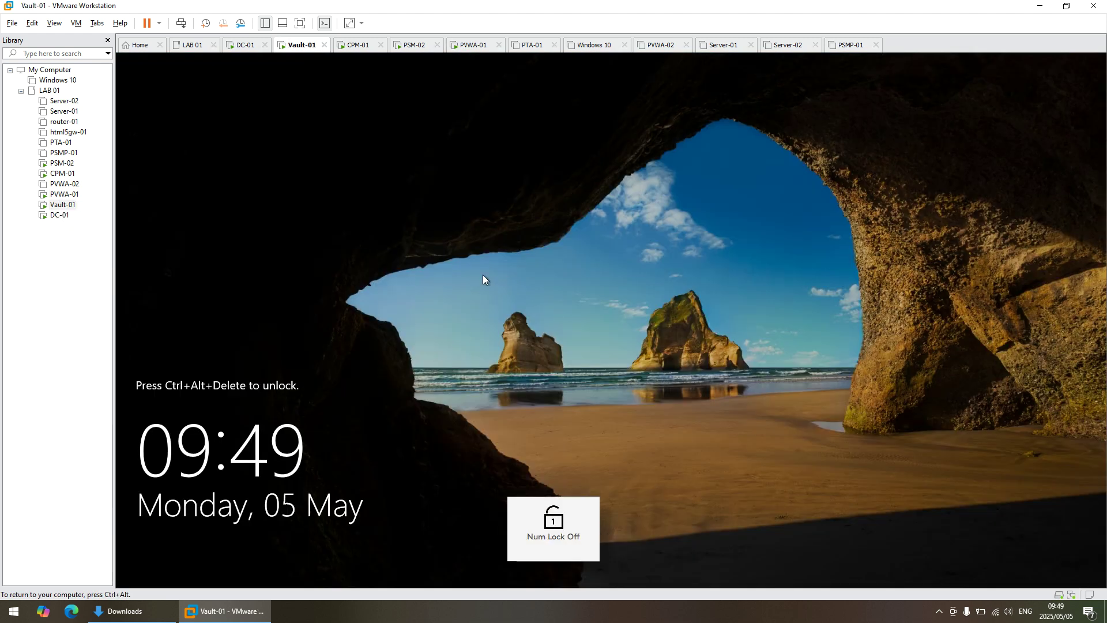
pyautogui.click(180, 24)
pyautogui.click(533, 356)
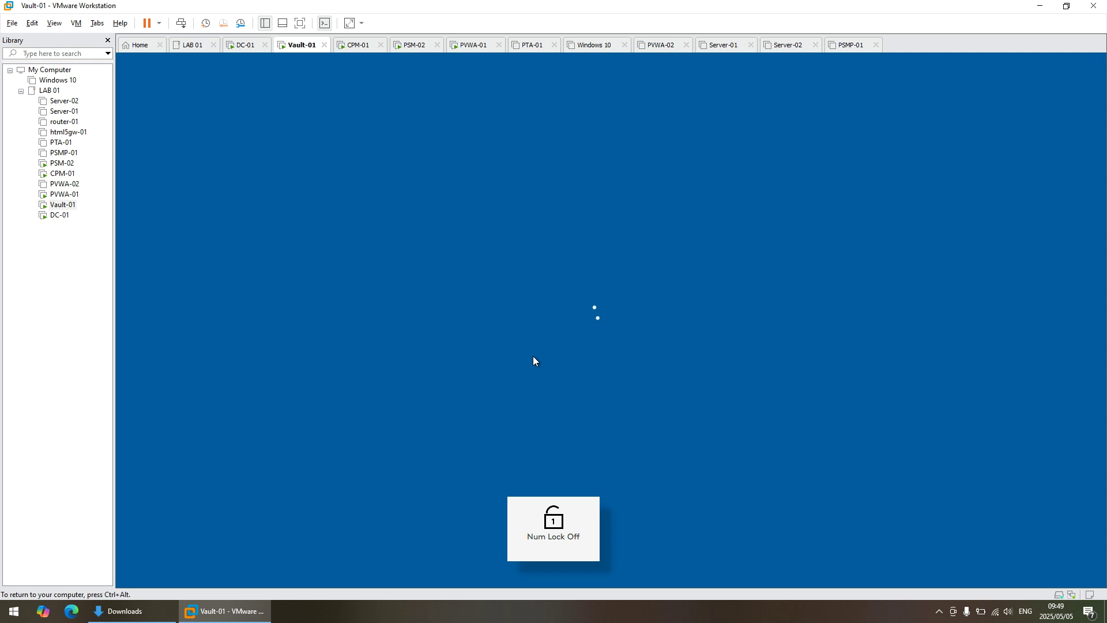
pyautogui.write('A')
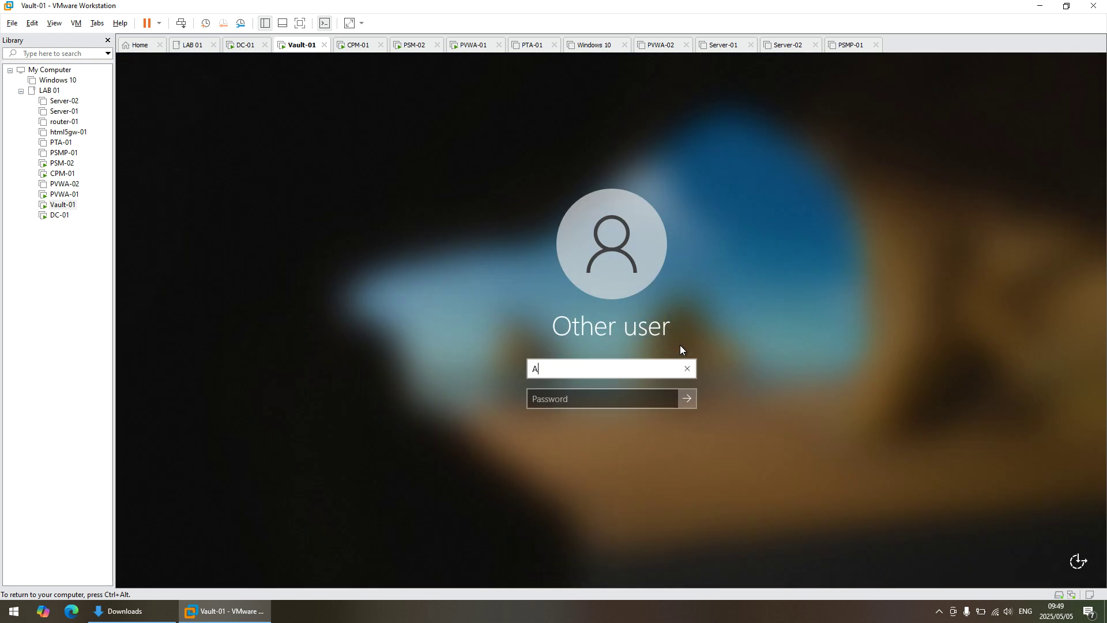
pyautogui.write('dministrator')
pyautogui.press('Tab')
pyautogui.write('********')
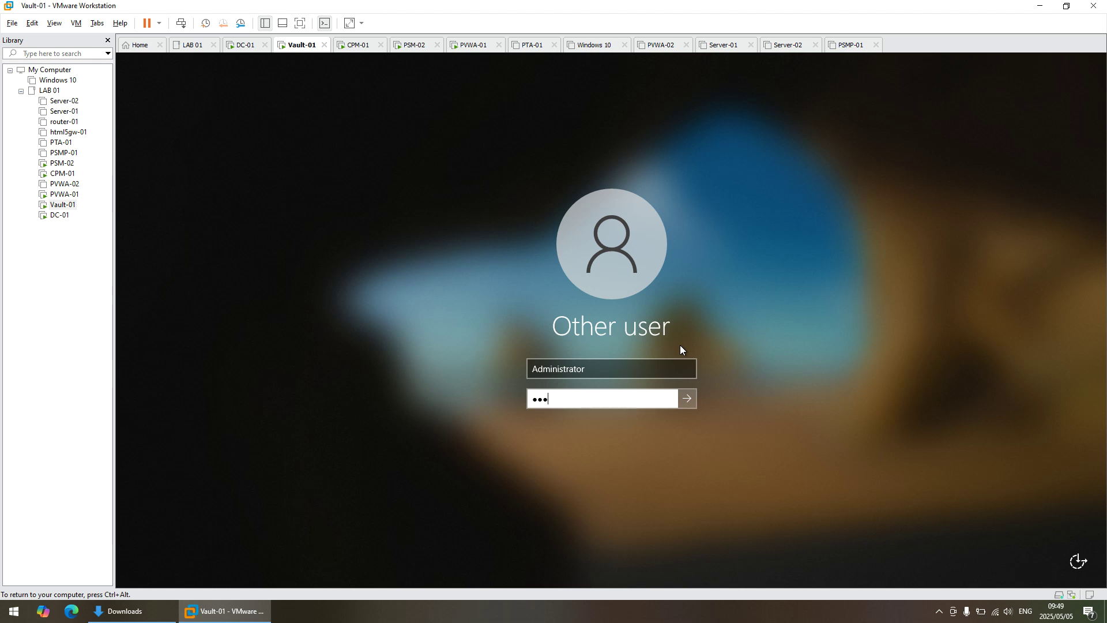
pyautogui.write('**')
pyautogui.press('Return')
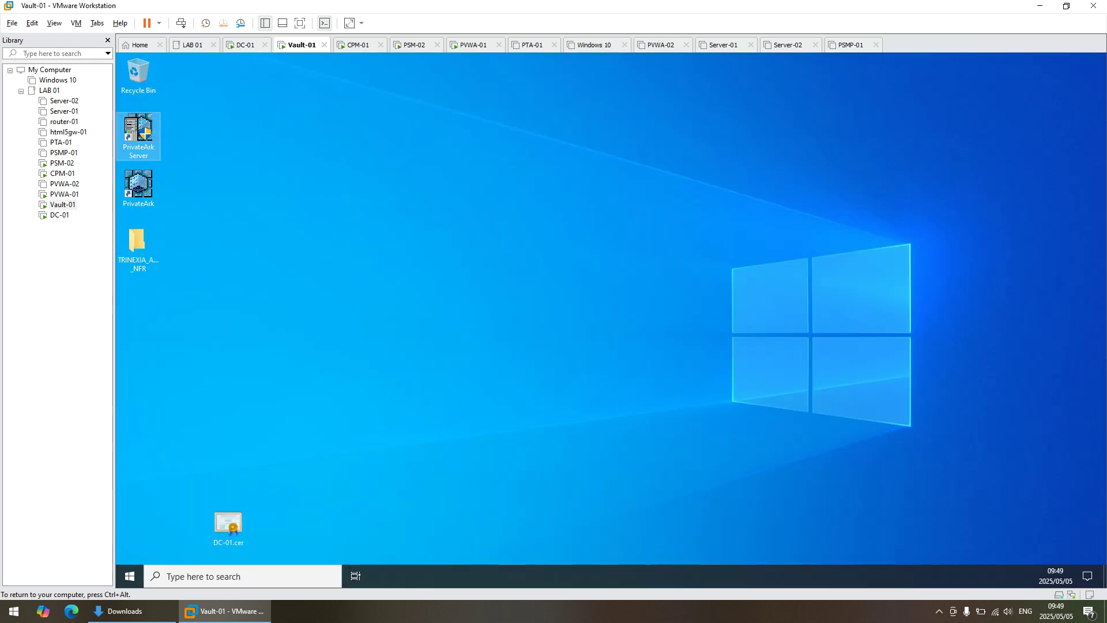
# - Launch PrivateArk Server, examine the vault's log in Server Central Administration, and minimize its window
pyautogui.doubleClick(153, 145)
pyautogui.click(578, 391)
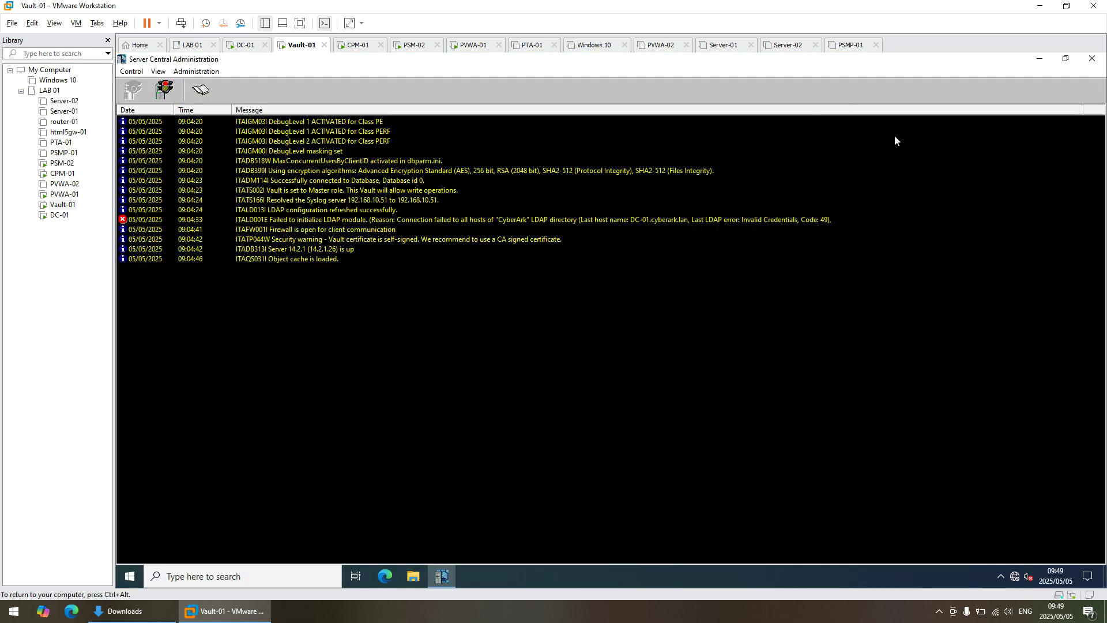
pyautogui.click(1038, 59)
# - Launch the PrivateArk Client and log on to the Vault-01 server as Administrator with the account password, re-entering it after the failed attempt
pyautogui.doubleClick(138, 186)
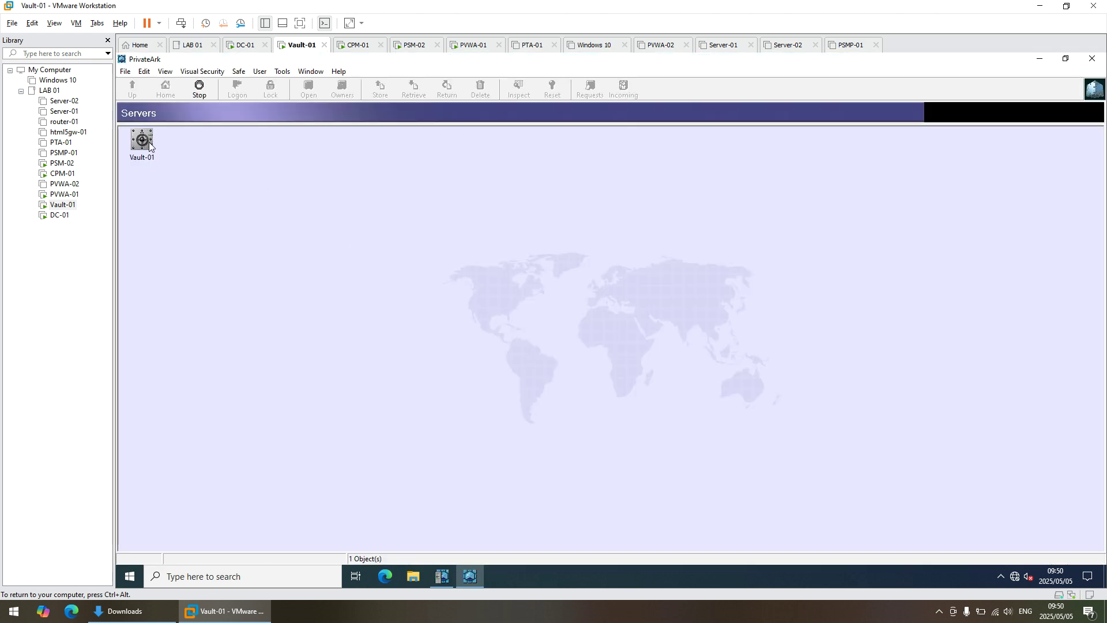
pyautogui.doubleClick(148, 144)
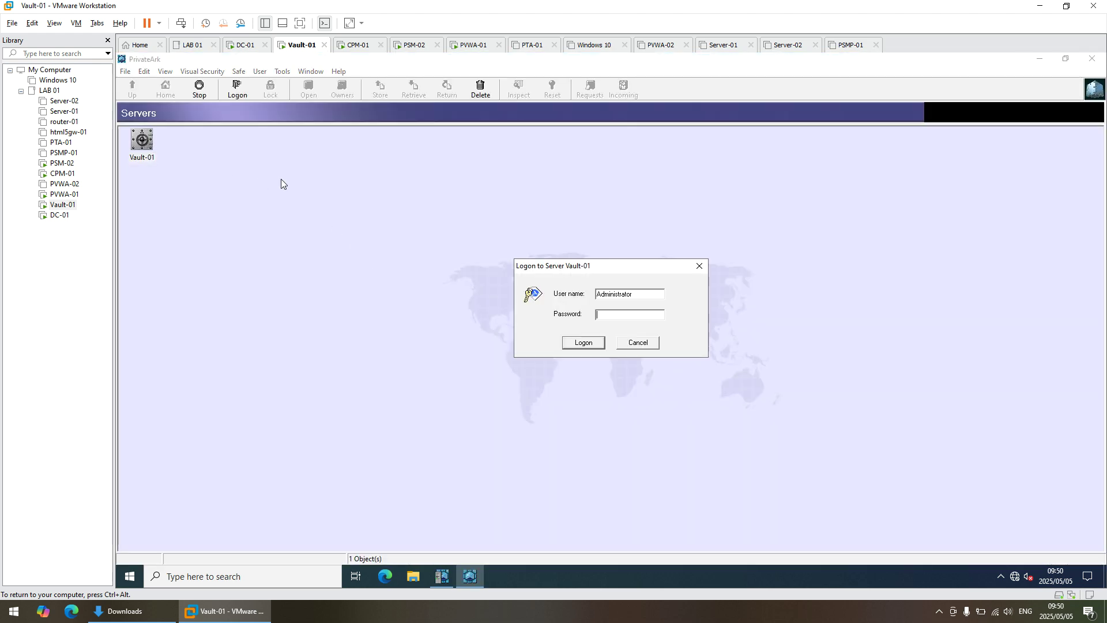
pyautogui.write('*****')
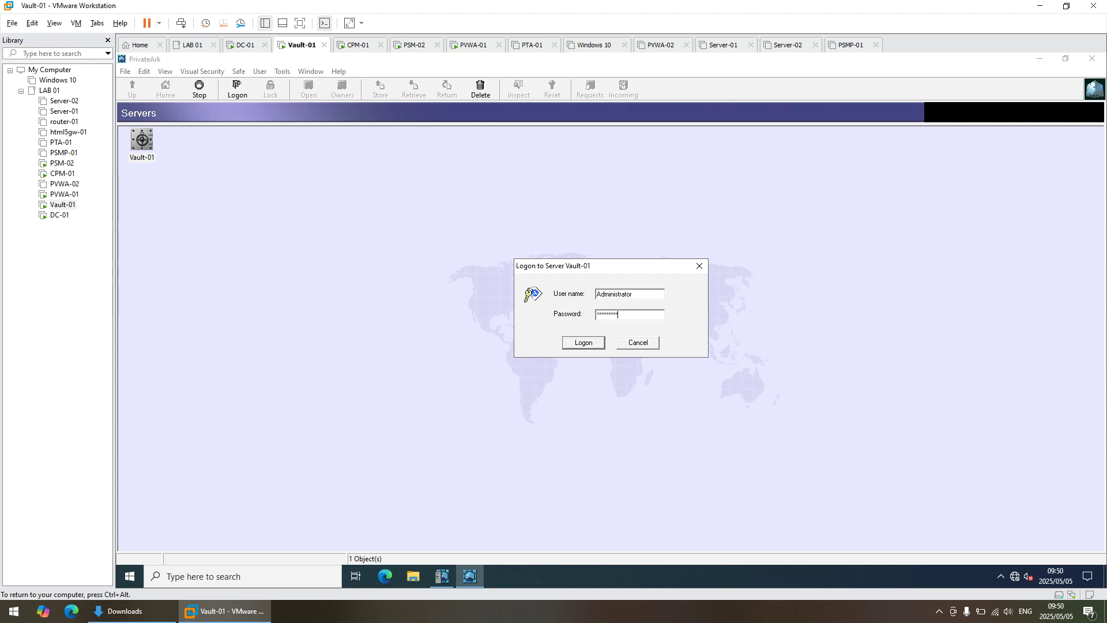
pyautogui.press('Return')
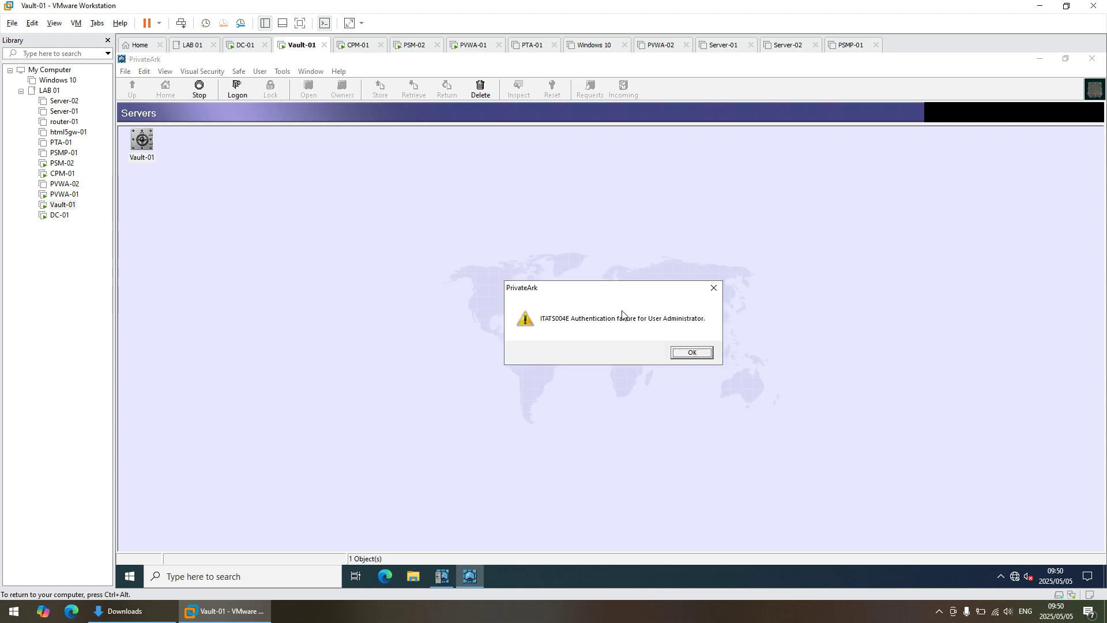
pyautogui.click(683, 353)
pyautogui.write('***')
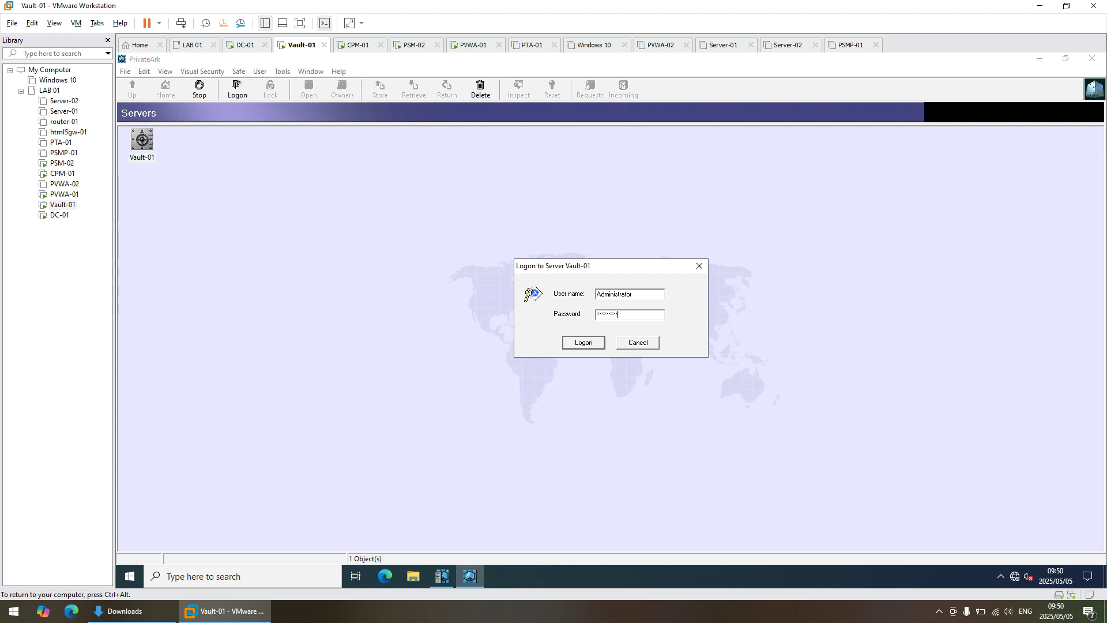
pyautogui.press('Return')
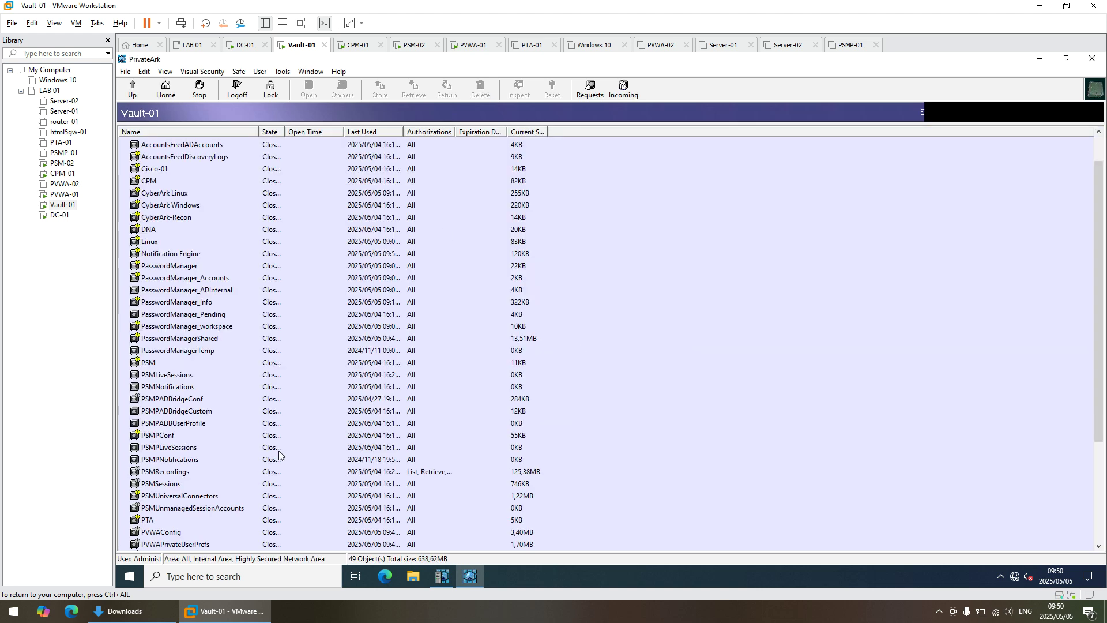
# - Open the Software safe and retrieve all seven v14.2 and v14.2.2 zip packages, from Disaster Recovery to Server, into the Downloads folder
pyautogui.scroll(-5, 279, 456)
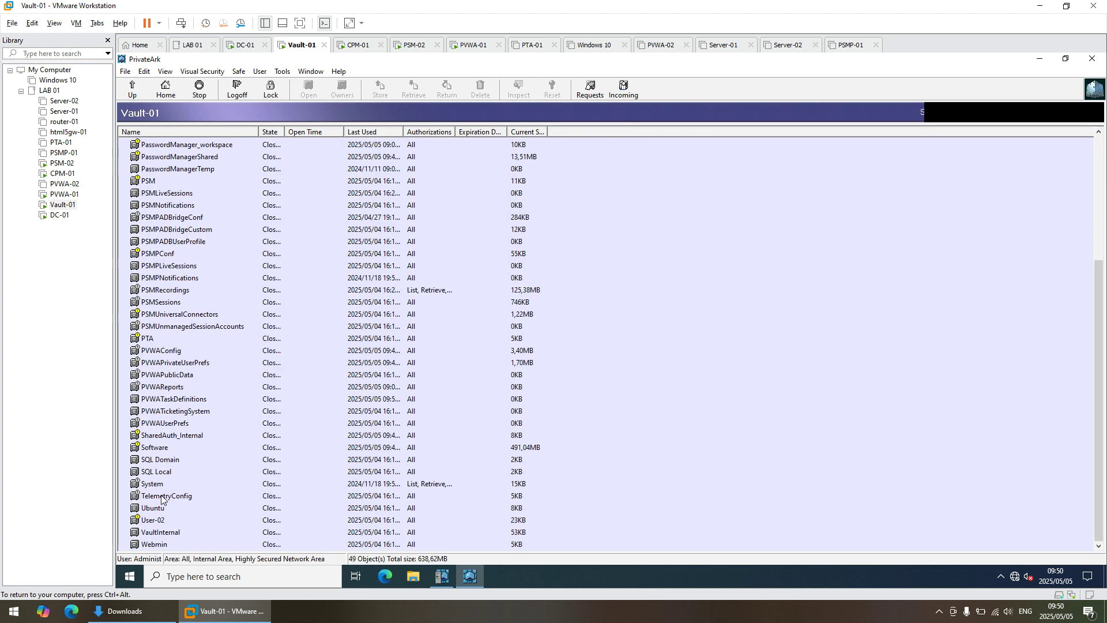
pyautogui.doubleClick(156, 447)
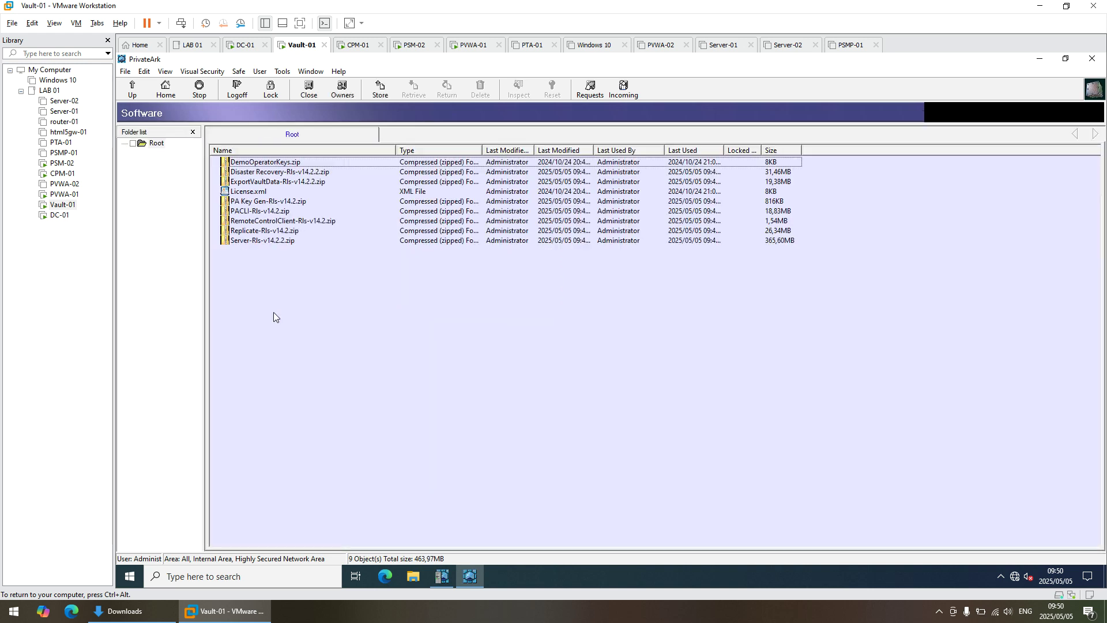
pyautogui.click(255, 241)
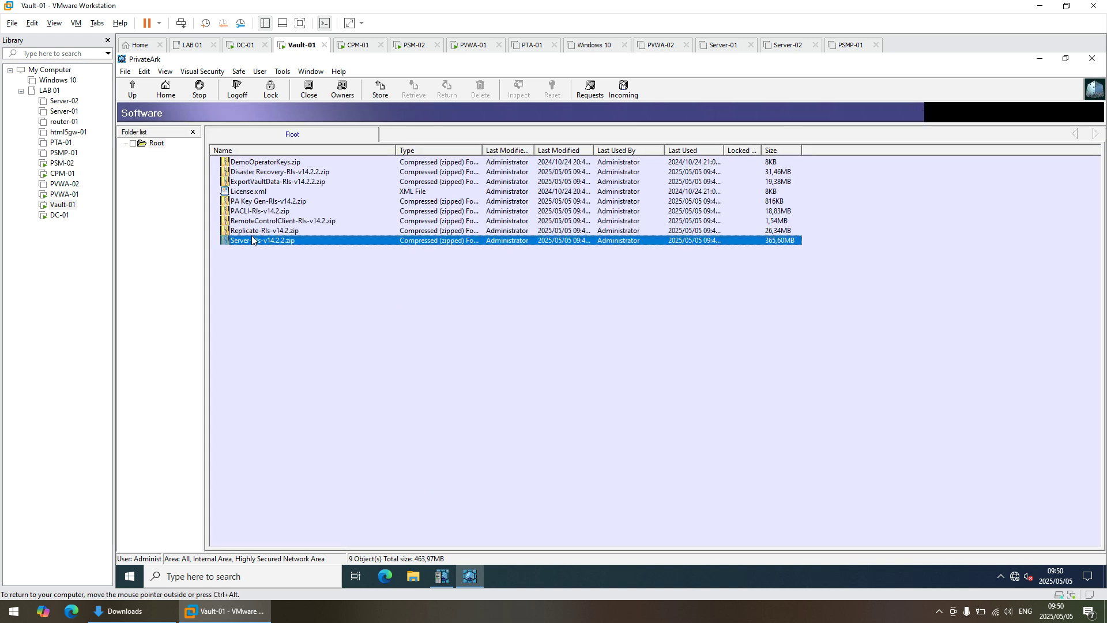
pyautogui.moveTo(253, 236); pyautogui.dragTo(252, 175)
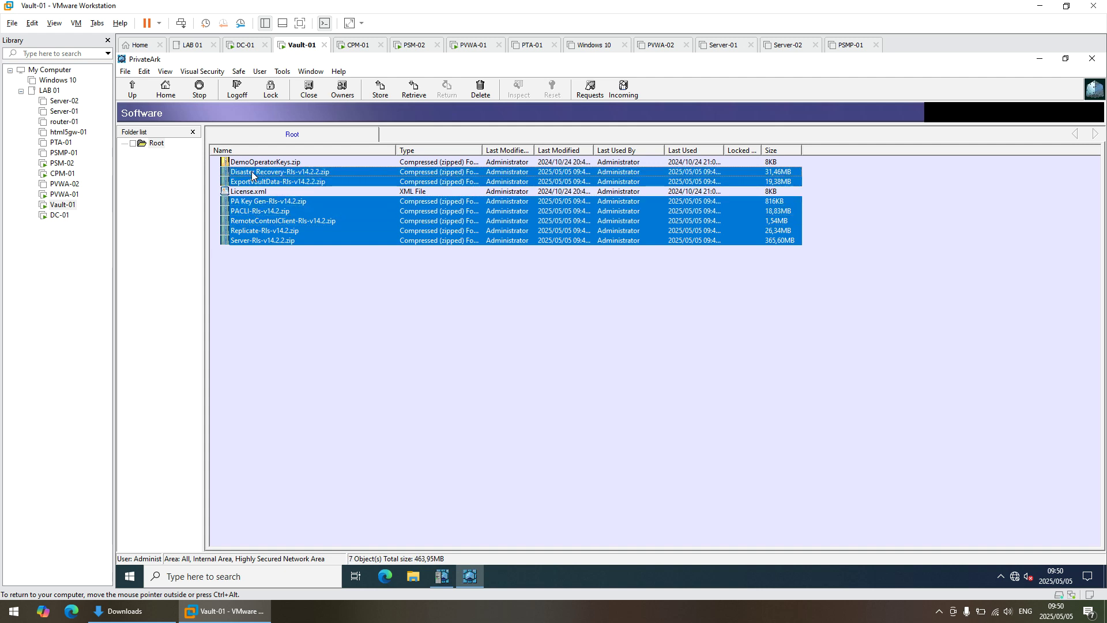
pyautogui.rightClick(252, 174)
pyautogui.click(308, 213)
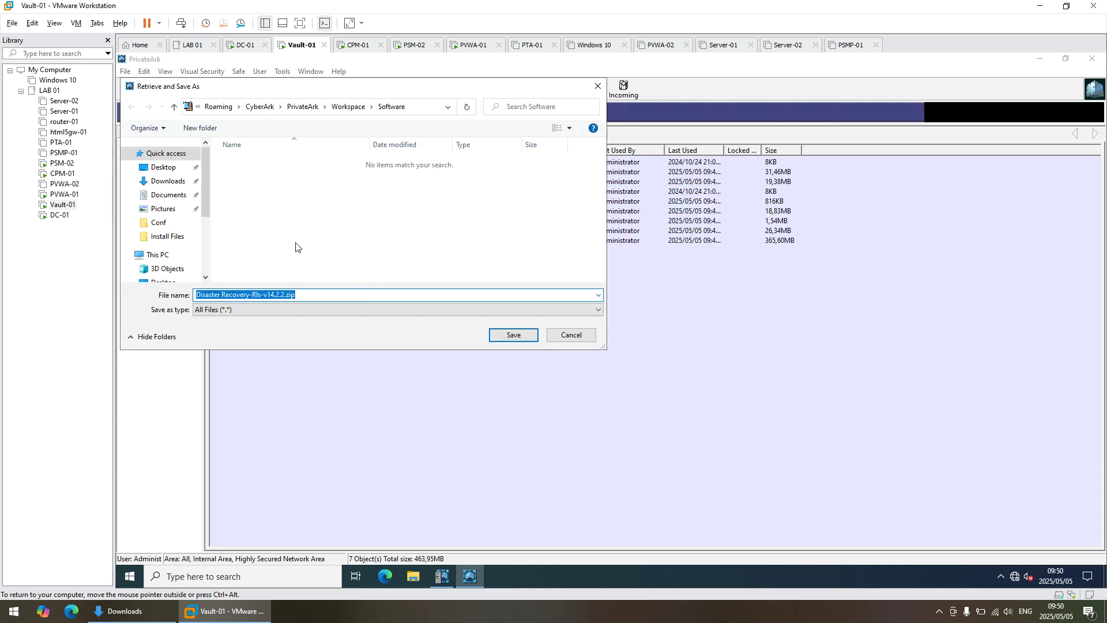
pyautogui.click(166, 181)
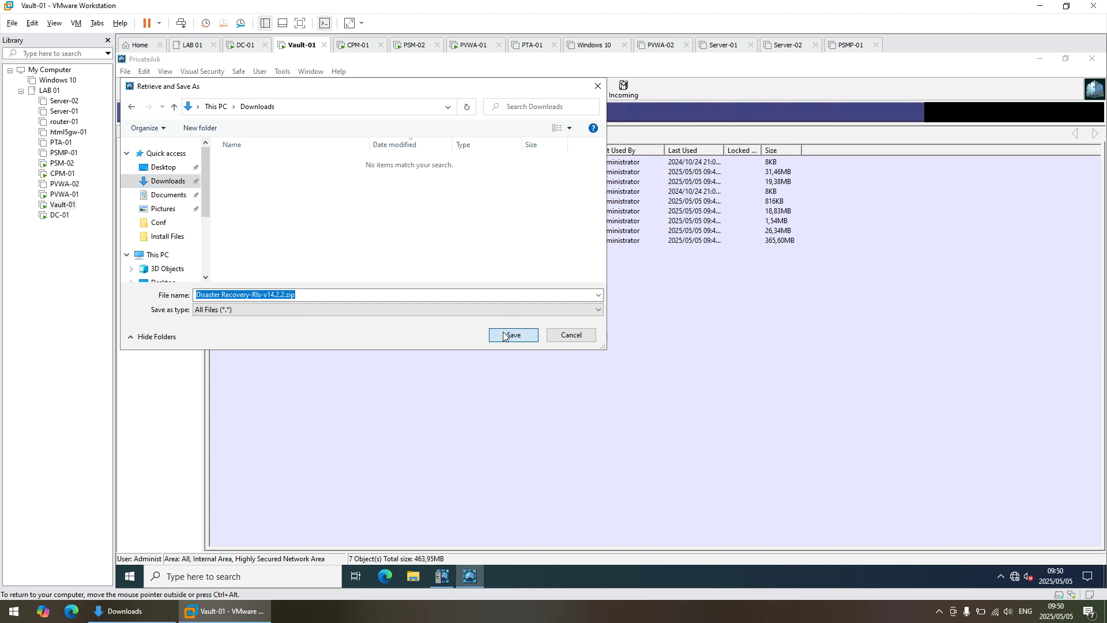
pyautogui.click(512, 335)
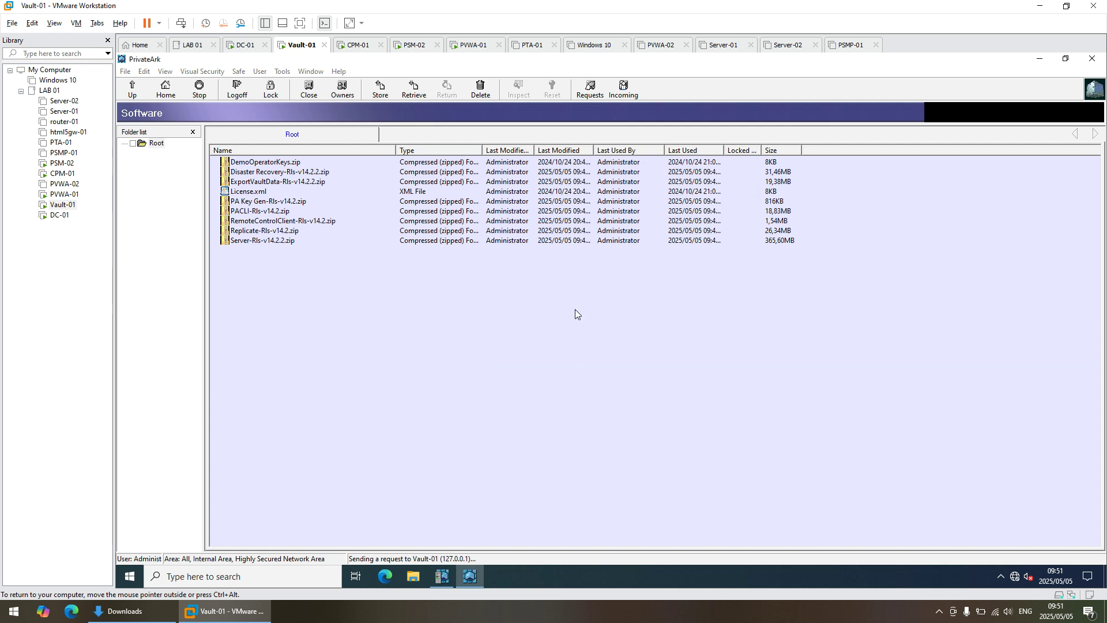
# - Return to the list of safes, close the Software safe, and log off from Vault-01
pyautogui.click(129, 92)
pyautogui.rightClick(162, 545)
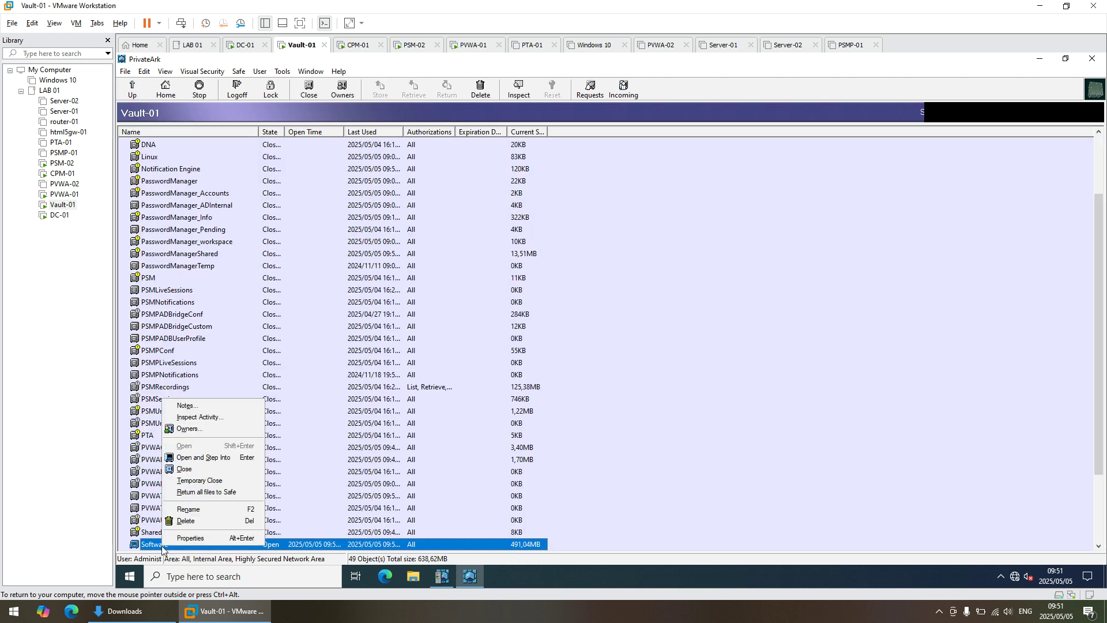
pyautogui.click(184, 469)
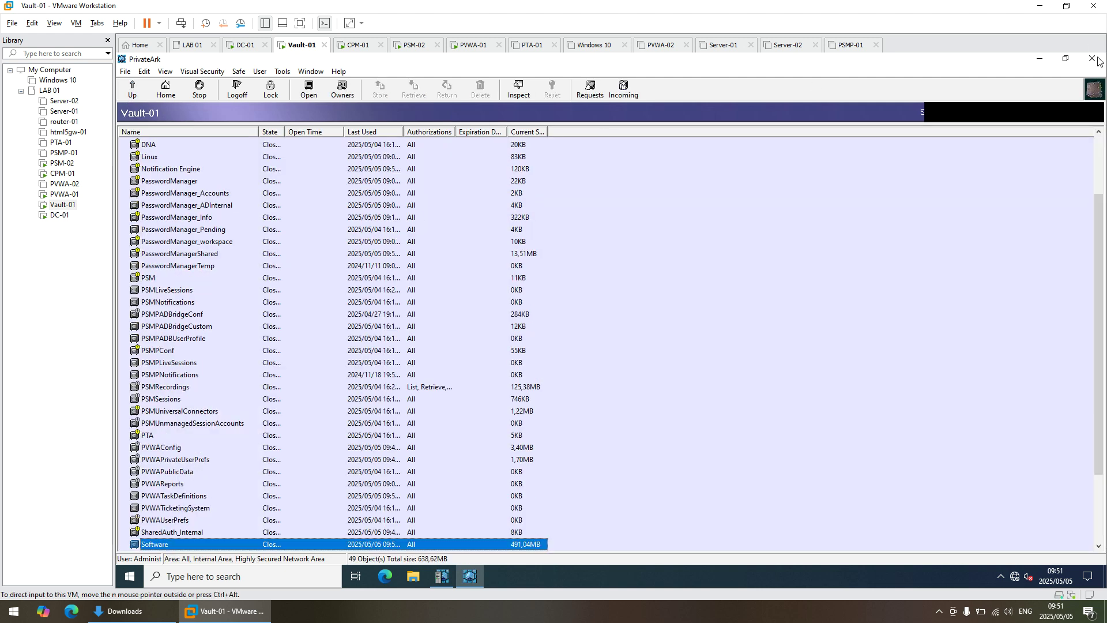
pyautogui.click(251, 93)
# - Extract Server-Rls-v14.2.2.zip in the Downloads folder using File Explorer, keeping the suggested destination
pyautogui.click(407, 579)
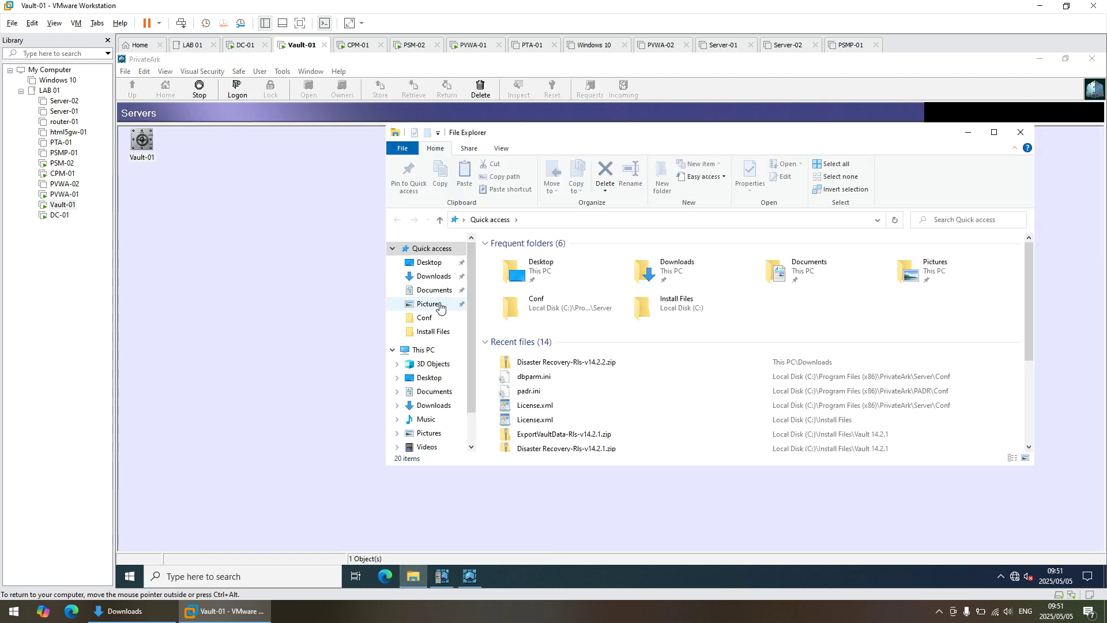
pyautogui.click(435, 279)
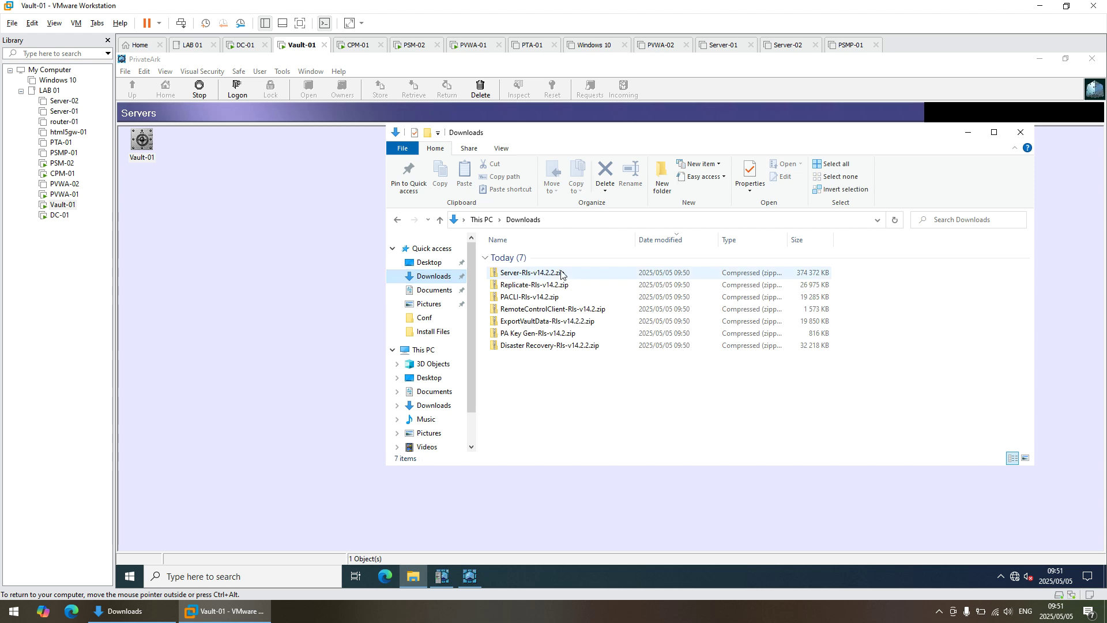
pyautogui.click(533, 274)
pyautogui.rightClick(534, 276)
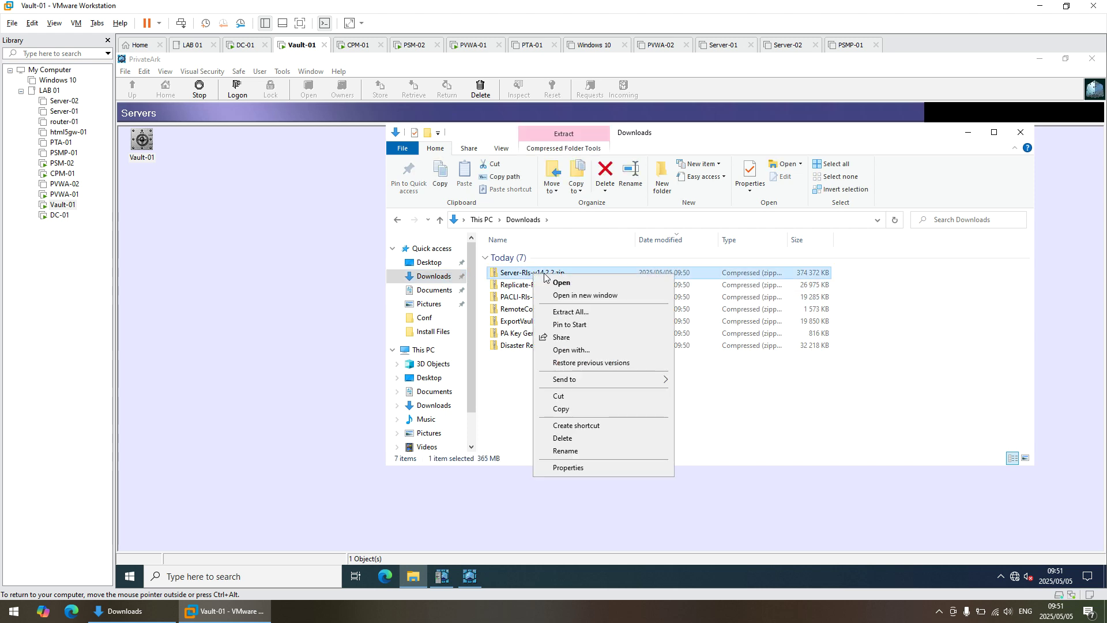
pyautogui.click(570, 314)
pyautogui.click(715, 425)
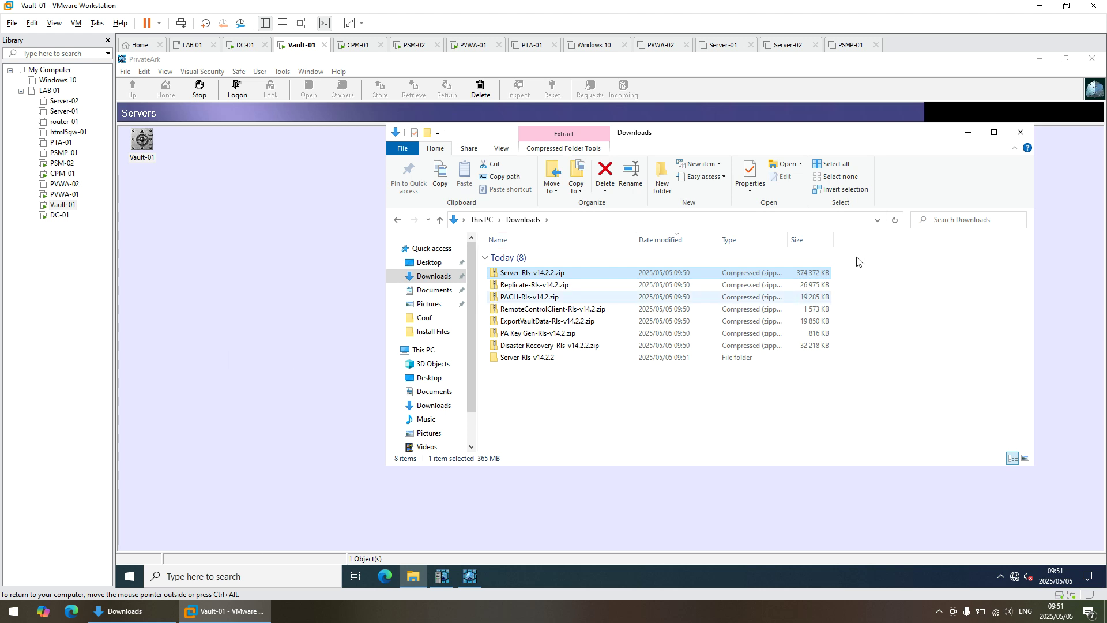
# - Switch to the CPM-01 machine, launch Task Scheduler maximized, and display the tasks in the Task Scheduler Library
pyautogui.click(62, 174)
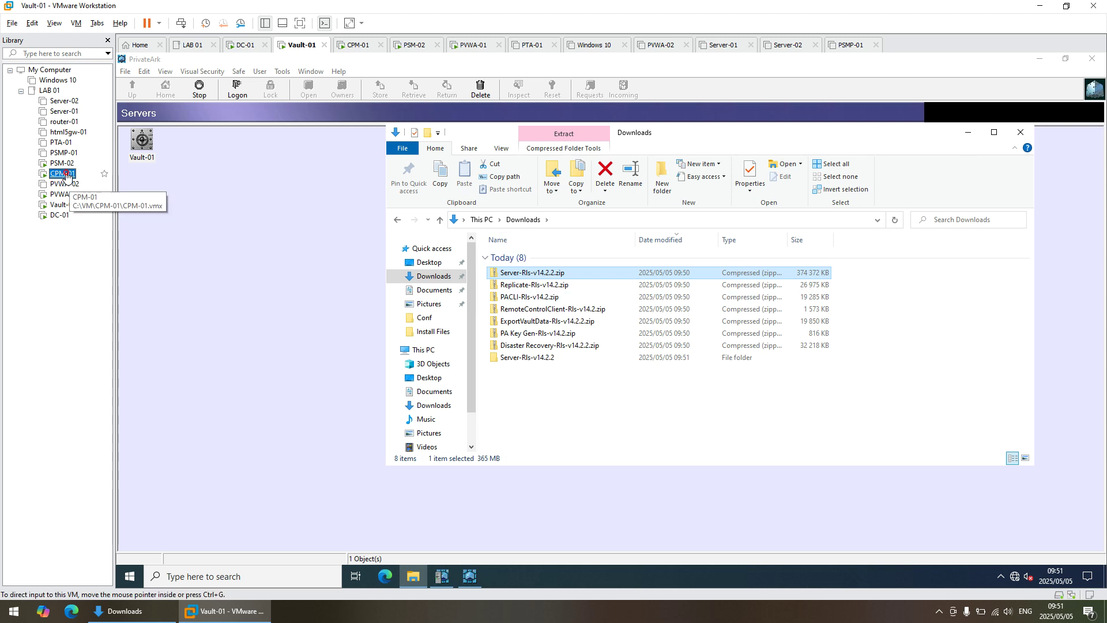
pyautogui.click(182, 581)
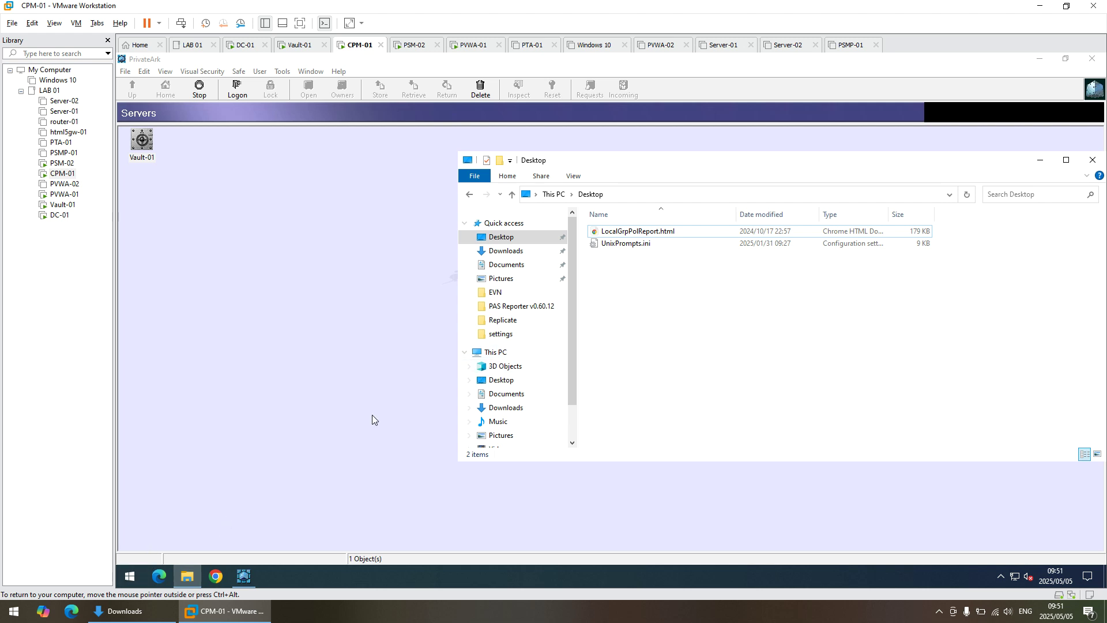
pyautogui.click(130, 576)
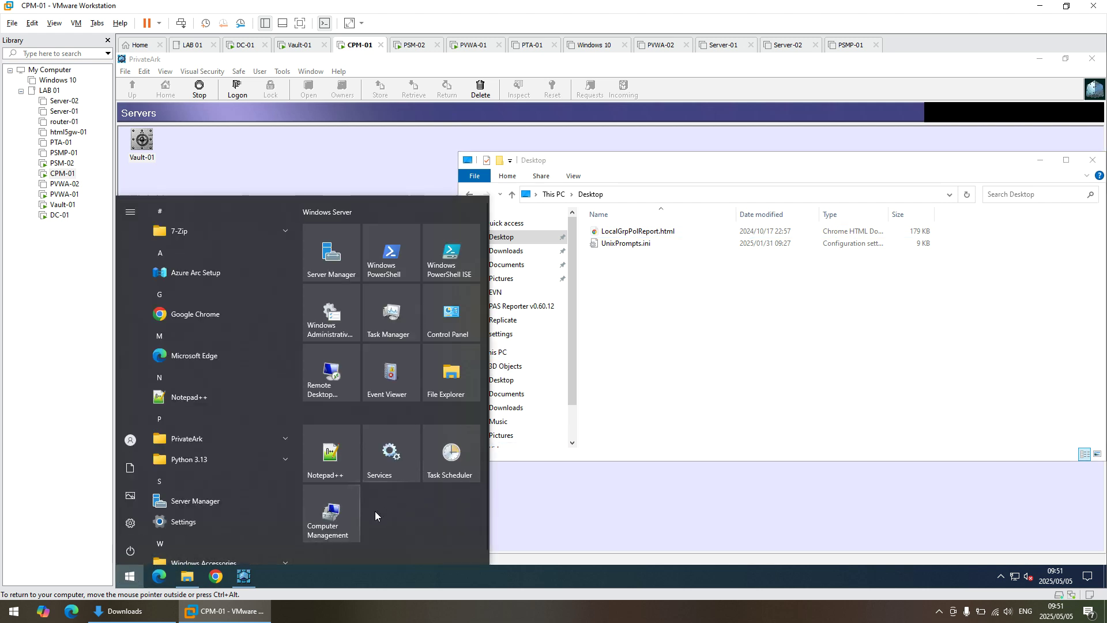
pyautogui.click(455, 456)
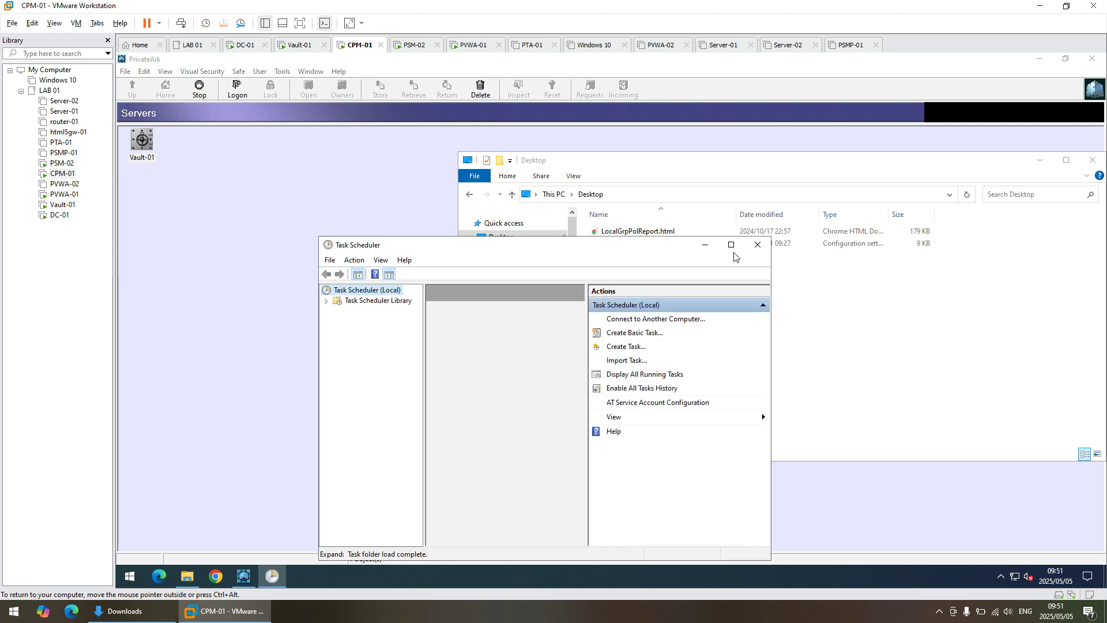
pyautogui.click(738, 245)
pyautogui.click(124, 113)
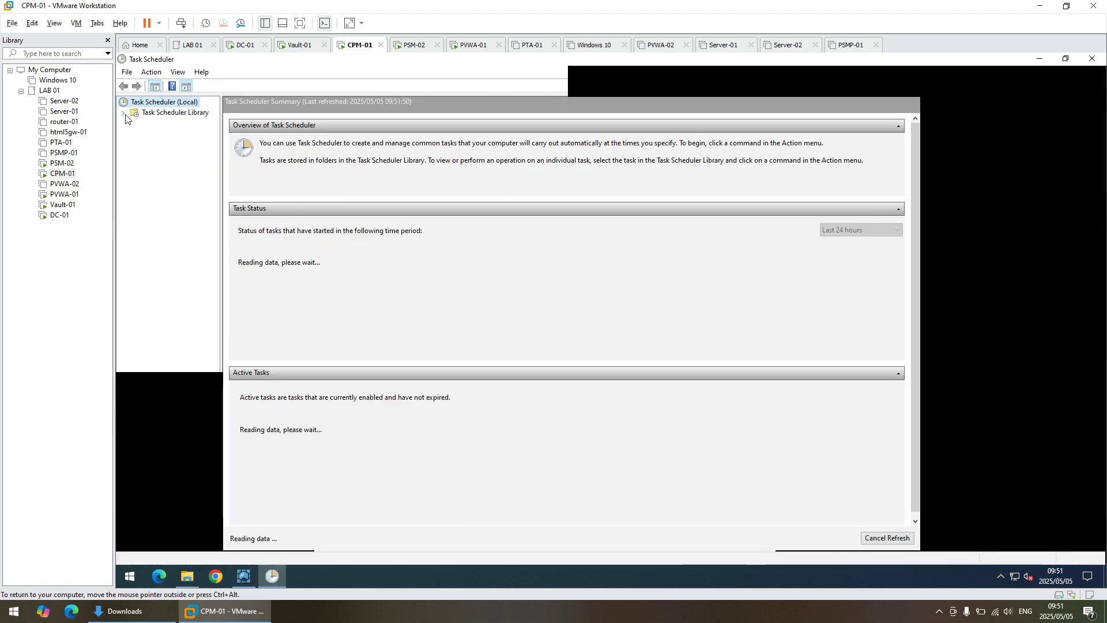
pyautogui.click(176, 123)
pyautogui.click(174, 112)
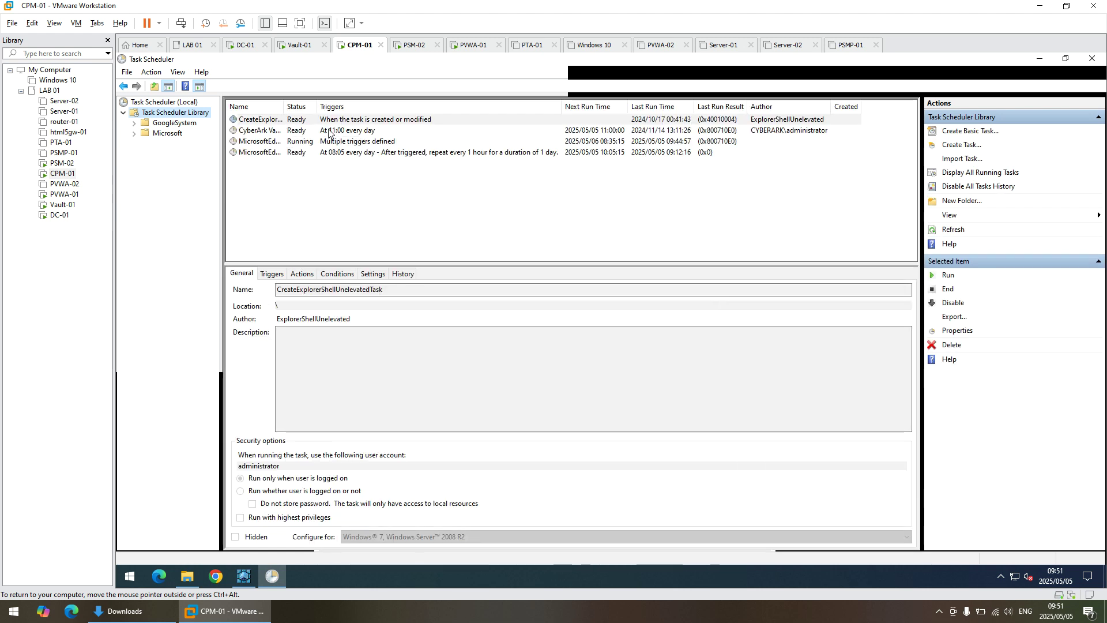
# - Run the CyberArk Vault Replication scheduled task on demand, triggering it a second time
pyautogui.click(289, 131)
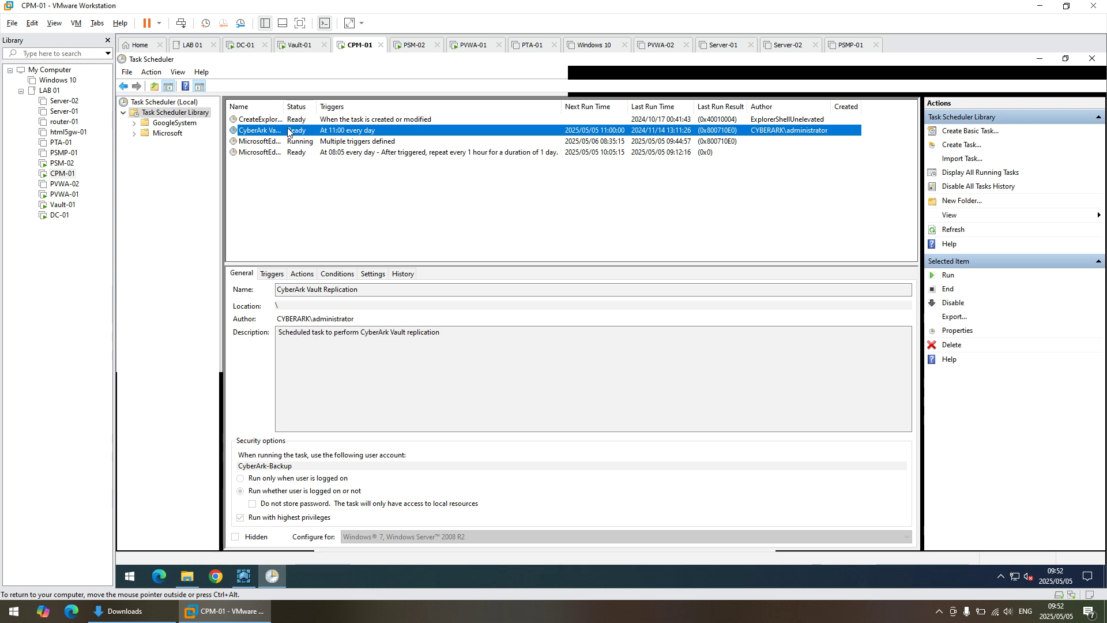
pyautogui.rightClick(288, 132)
pyautogui.click(328, 143)
pyautogui.moveTo(187, 579)
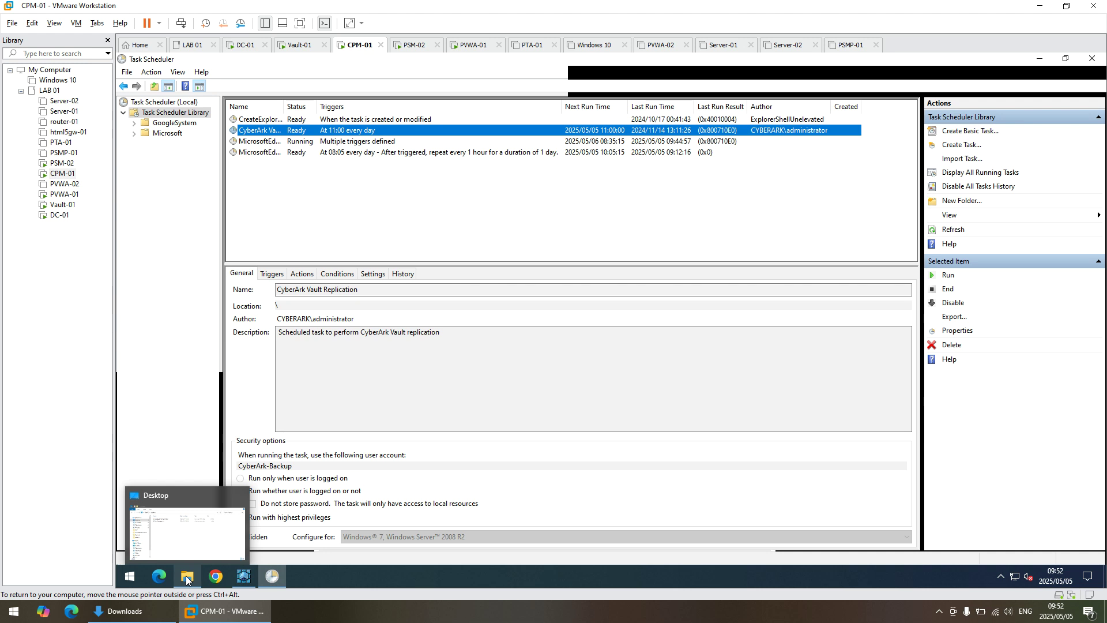
pyautogui.rightClick(296, 134)
pyautogui.click(321, 139)
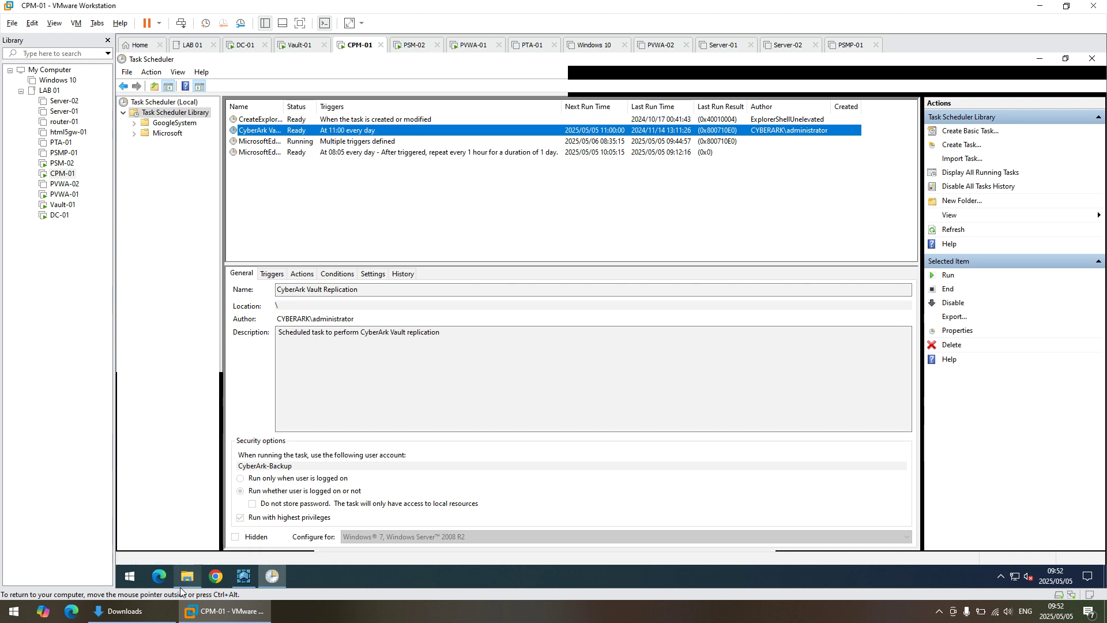
# - Browse in File Explorer to the Replicate folder under C:\Program Files (x86)\PrivateArk
pyautogui.click(186, 576)
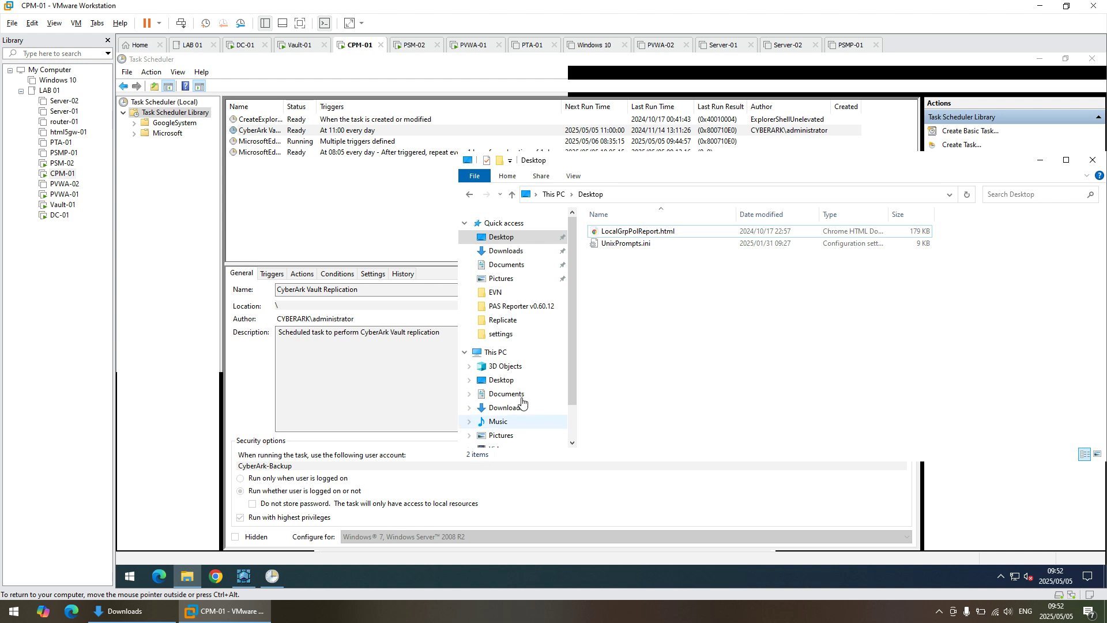
pyautogui.scroll(-2, 522, 407)
pyautogui.click(515, 413)
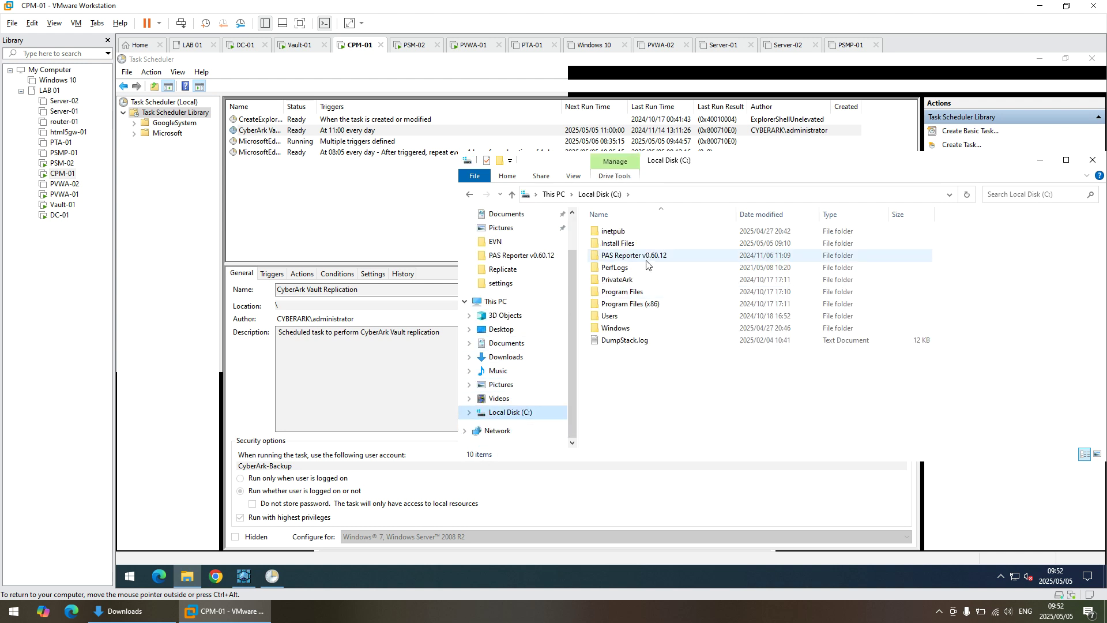
pyautogui.doubleClick(634, 304)
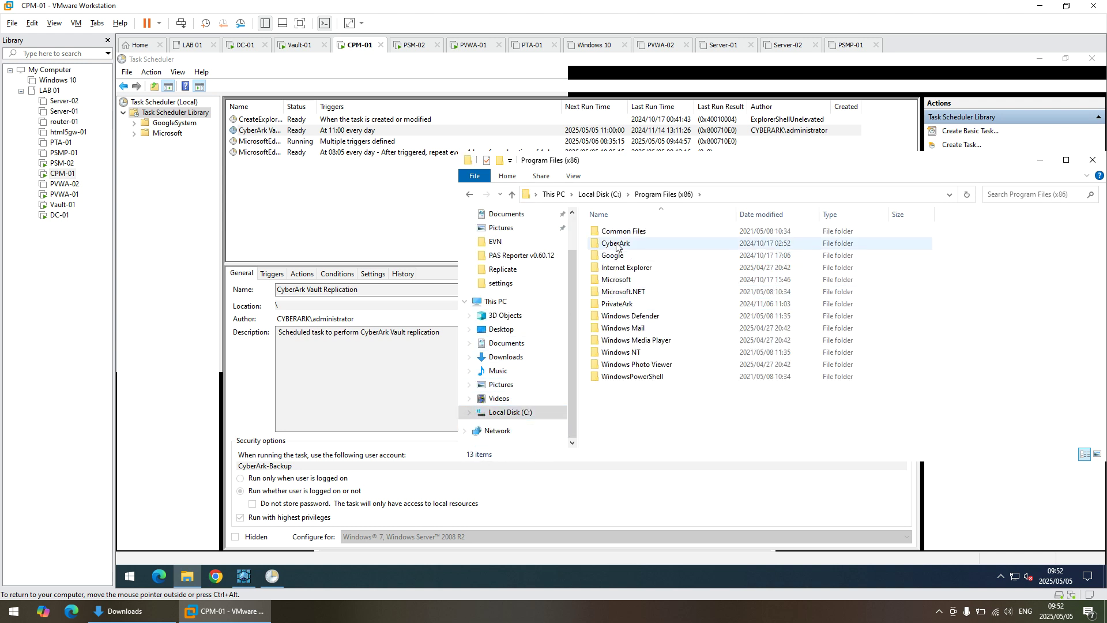
pyautogui.doubleClick(616, 245)
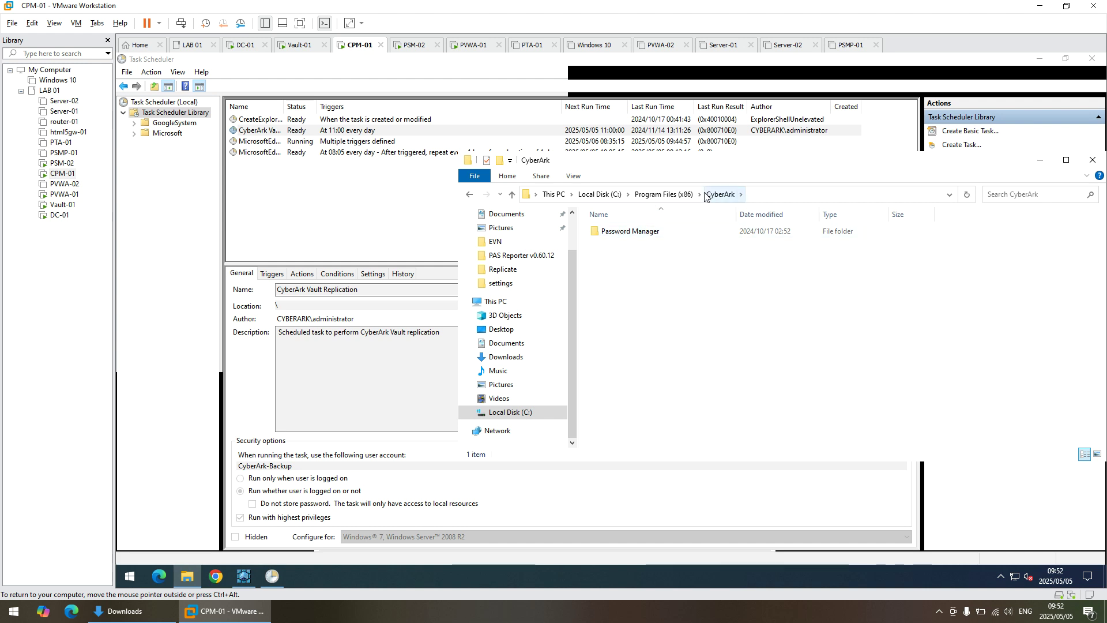
pyautogui.click(666, 195)
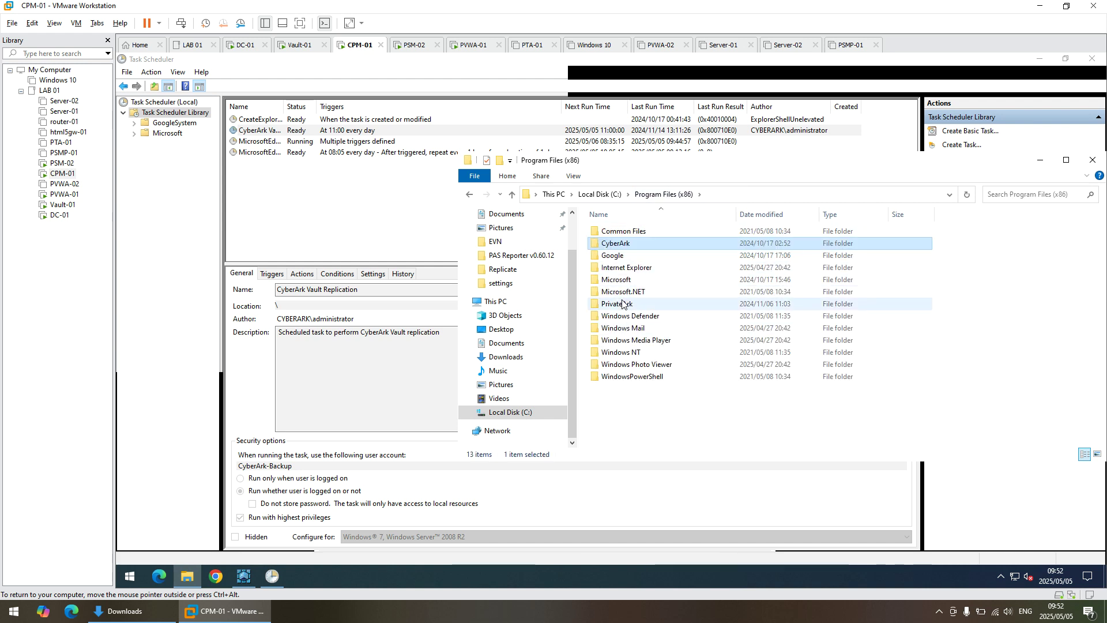
pyautogui.doubleClick(620, 304)
pyautogui.doubleClick(616, 244)
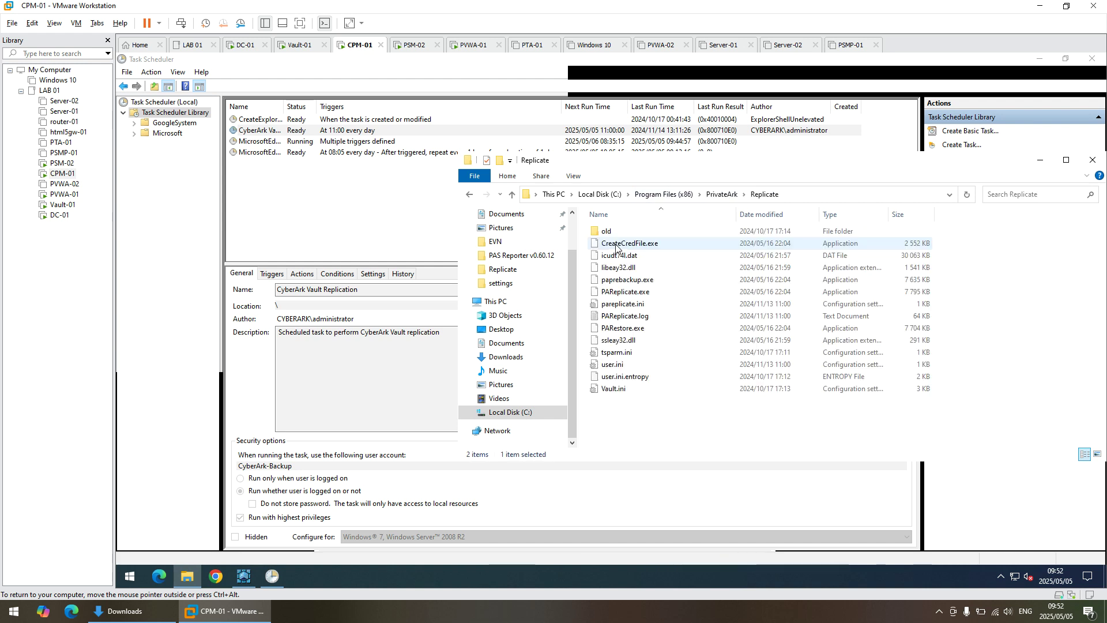
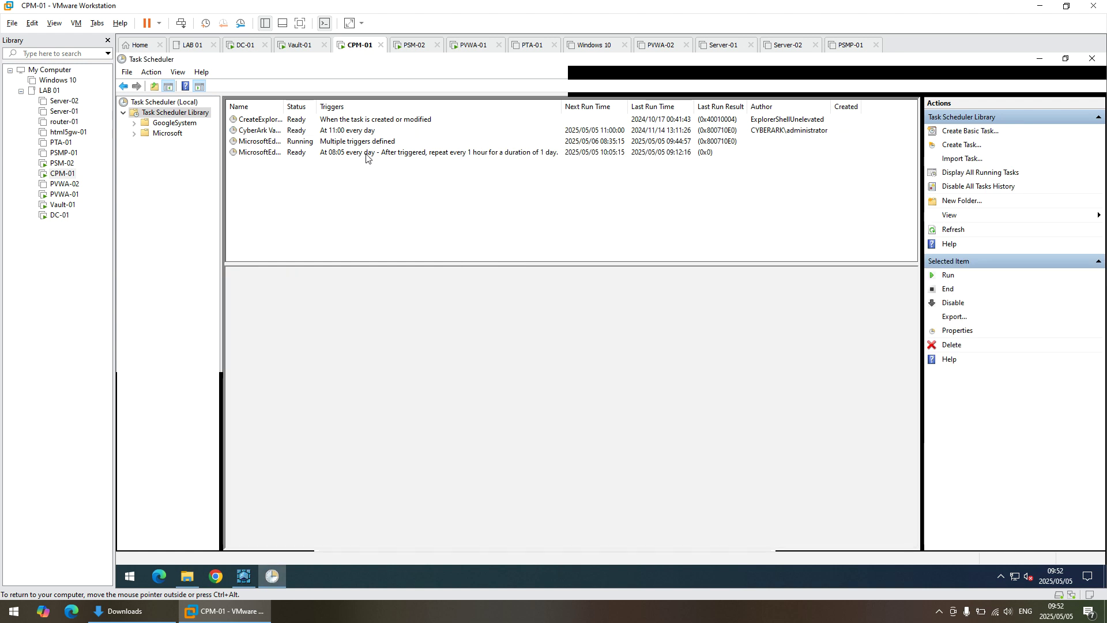
# - Check the general details of the CyberArk Vault Replication scheduled task and minimize Task Scheduler
pyautogui.click(361, 131)
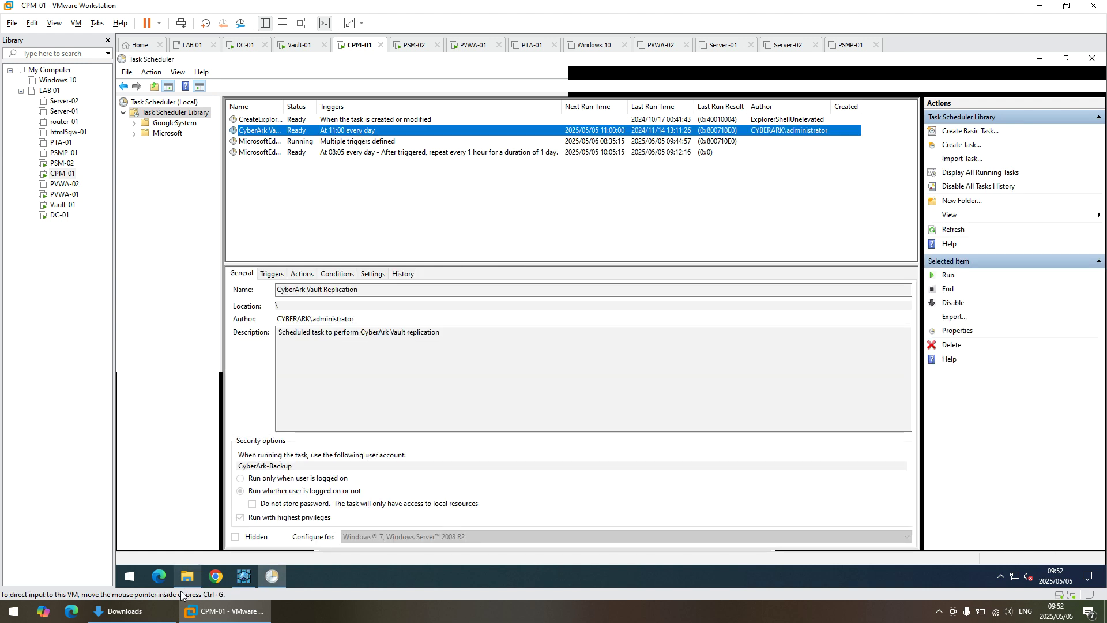
pyautogui.click(1040, 60)
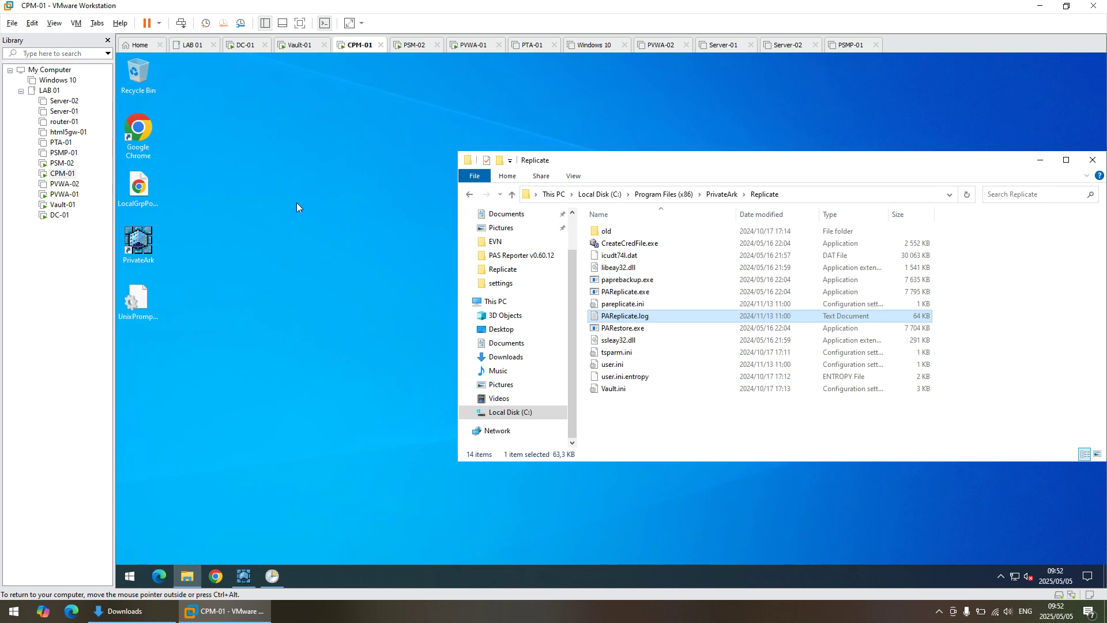
# - Launch Notepad++ and review the PAReplicate-new.py script, covering its backup command, log zipping, email and log file handling sections
pyautogui.click(130, 576)
pyautogui.click(385, 456)
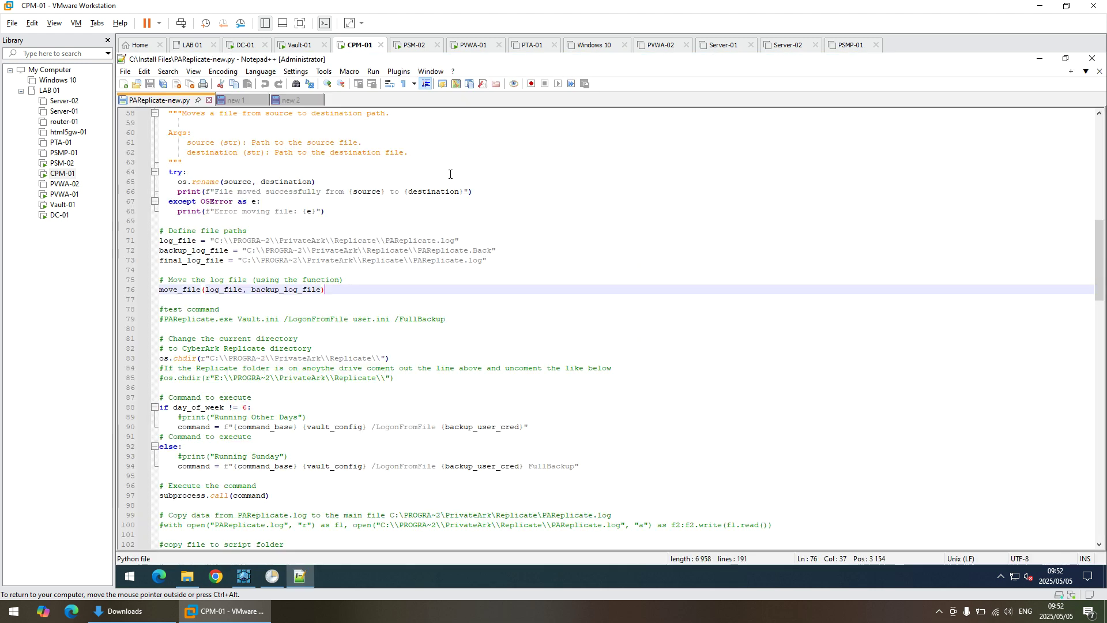
pyautogui.scroll(-5, 552, 374)
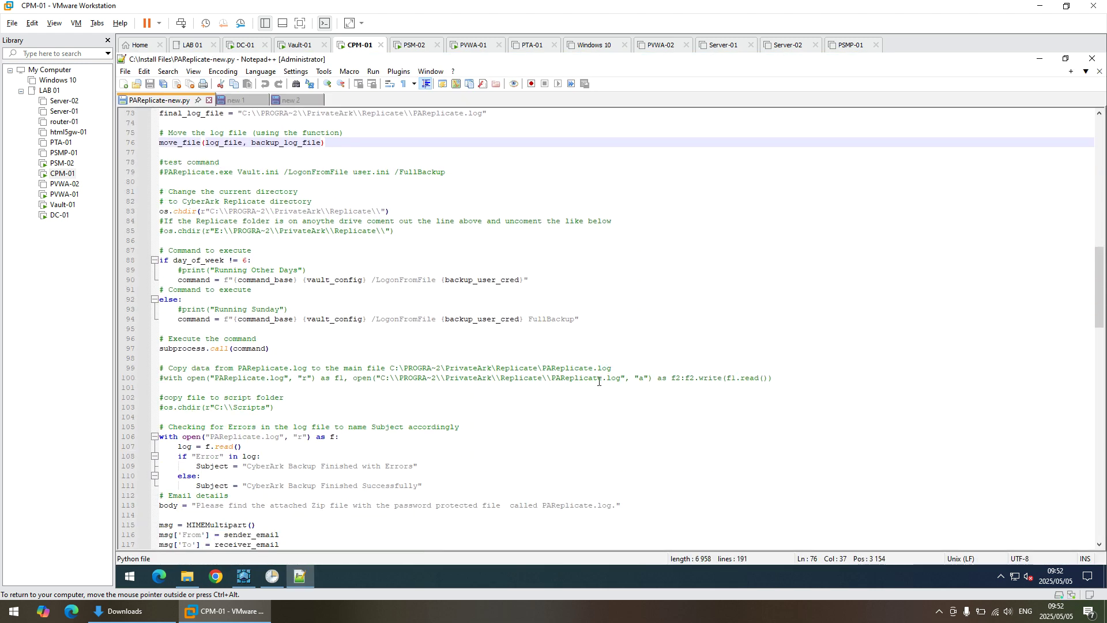
pyautogui.scroll(-7, 610, 371)
pyautogui.scroll(-10, 557, 366)
pyautogui.scroll(-7, 546, 357)
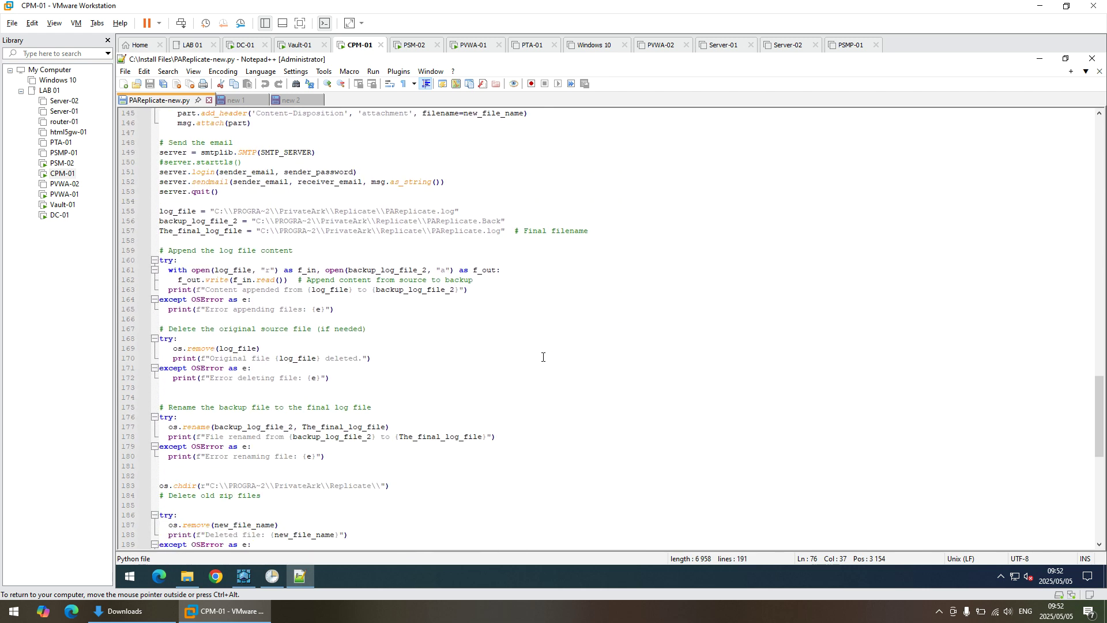
pyautogui.scroll(-2, 542, 356)
pyautogui.scroll(11, 526, 342)
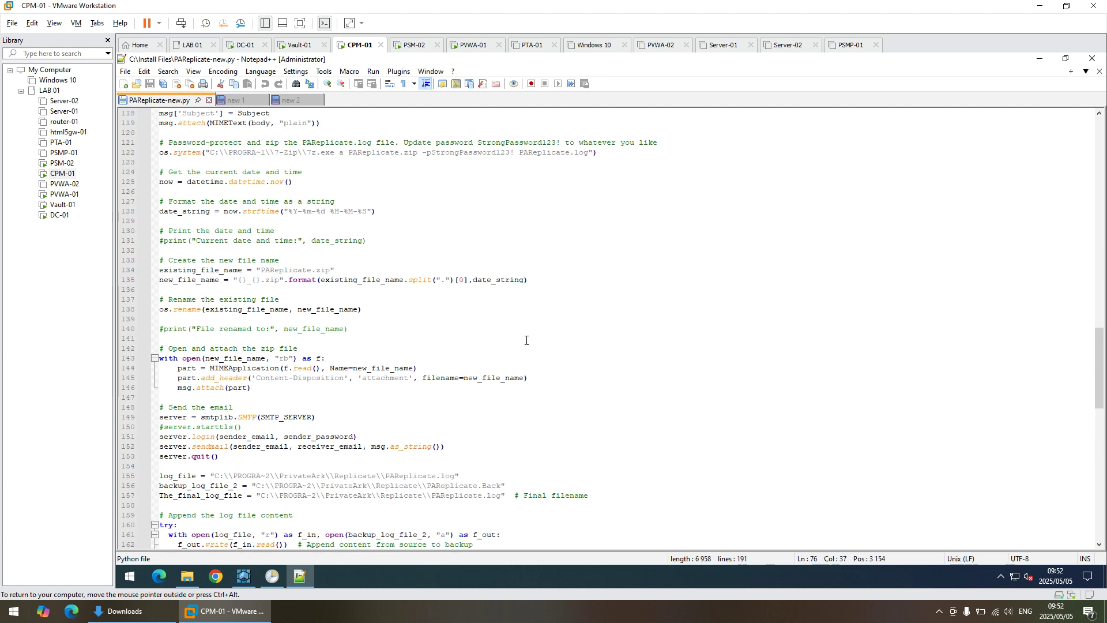
pyautogui.scroll(2, 526, 341)
pyautogui.scroll(-1, 381, 226)
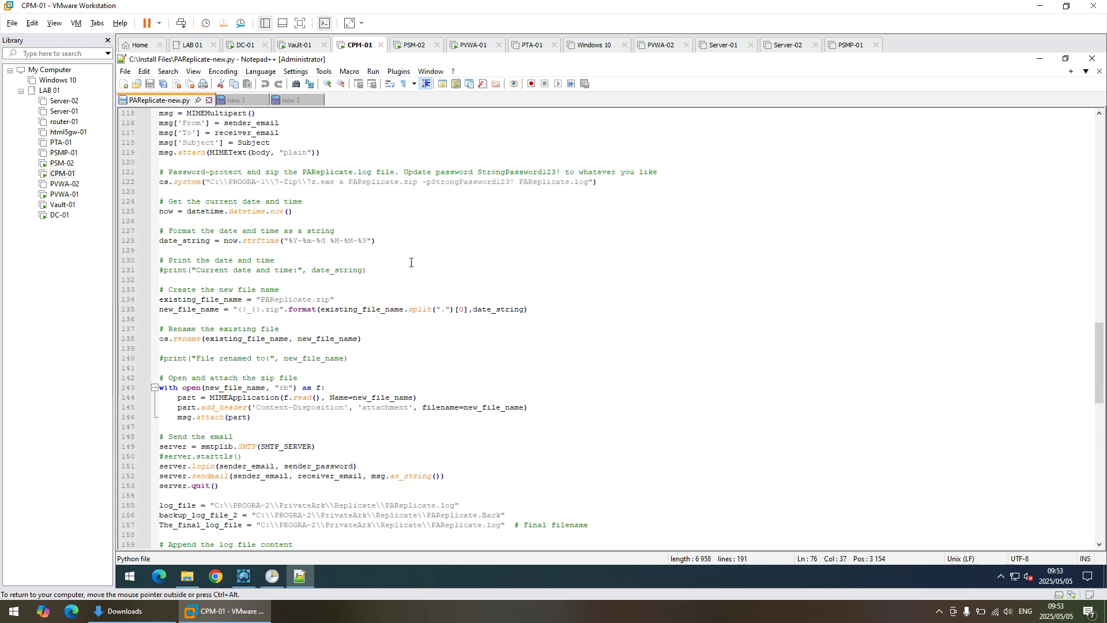
pyautogui.scroll(-2, 410, 263)
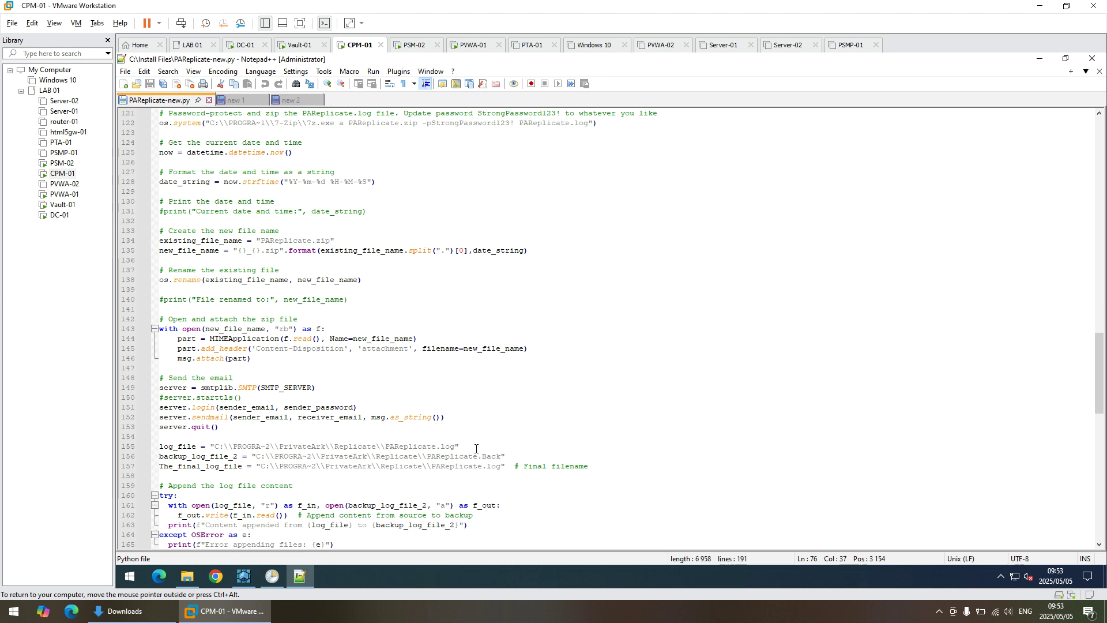
pyautogui.scroll(2, 430, 379)
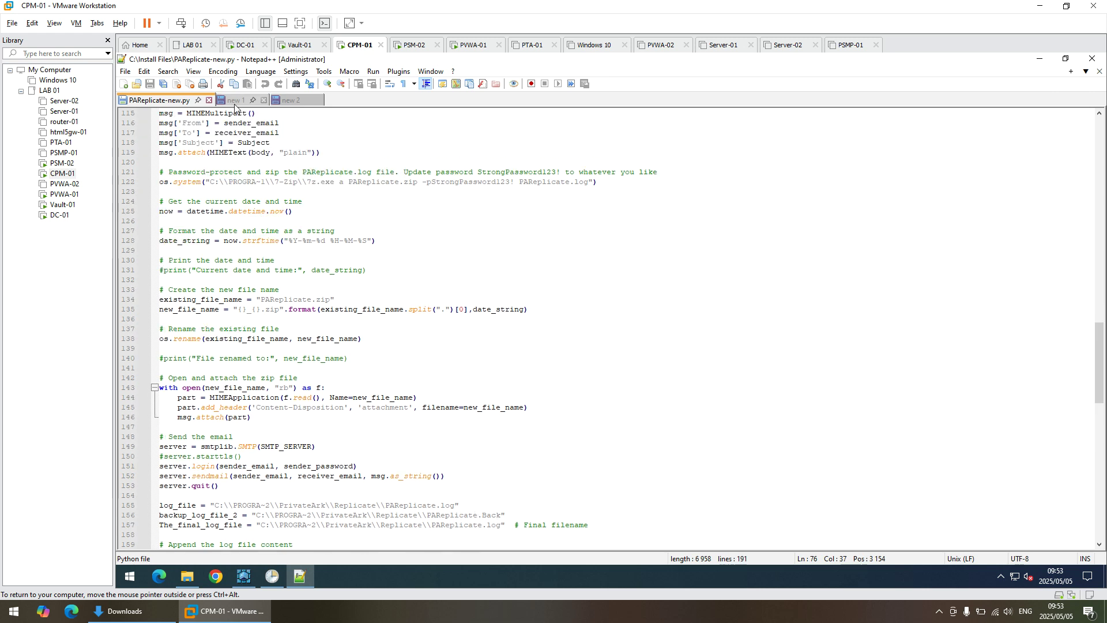
# - Display the PAReplicate command saved in the new 1 document and open Windows PowerShell as administrator from the Replicate folder
pyautogui.click(234, 99)
pyautogui.press('End')
pyautogui.moveTo(616, 116); pyautogui.dragTo(133, 115)
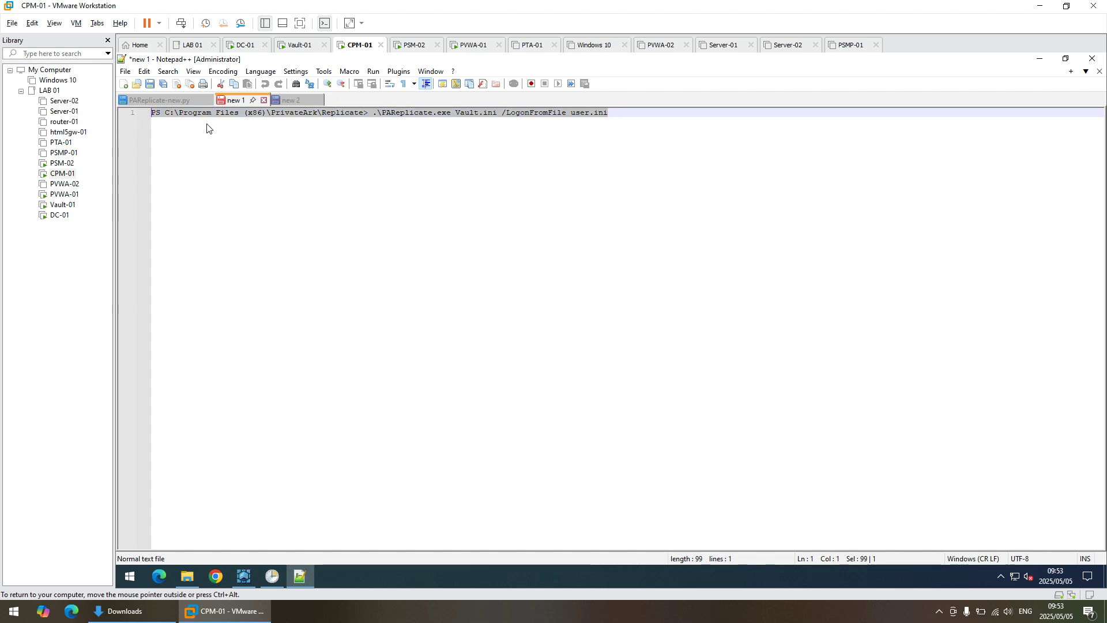
pyautogui.click(186, 577)
pyautogui.click(474, 176)
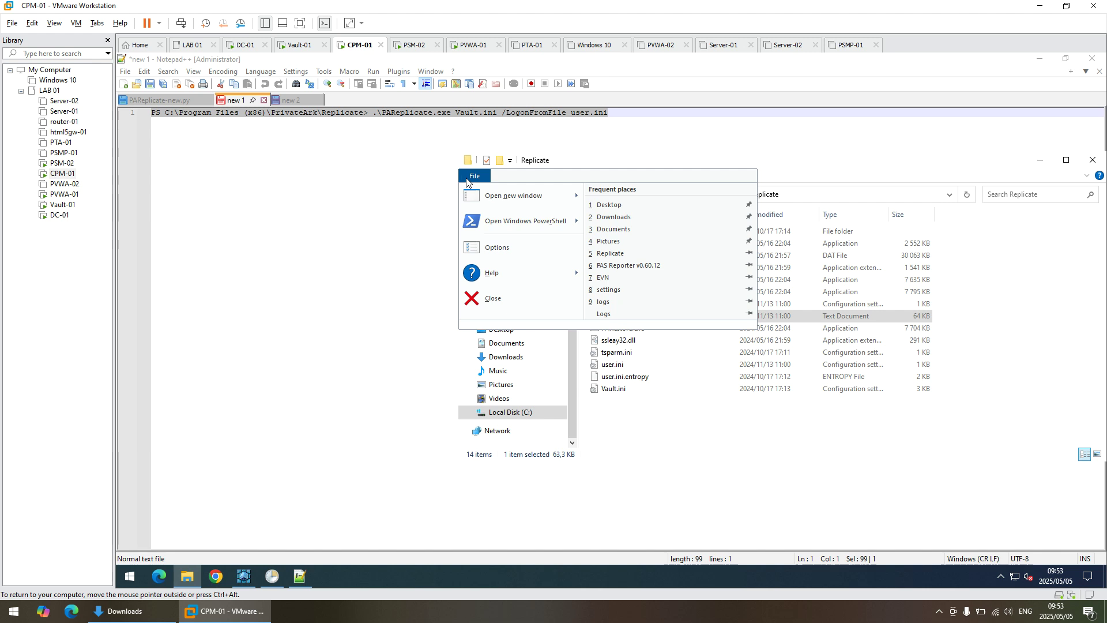
pyautogui.moveTo(525, 221)
pyautogui.click(607, 224)
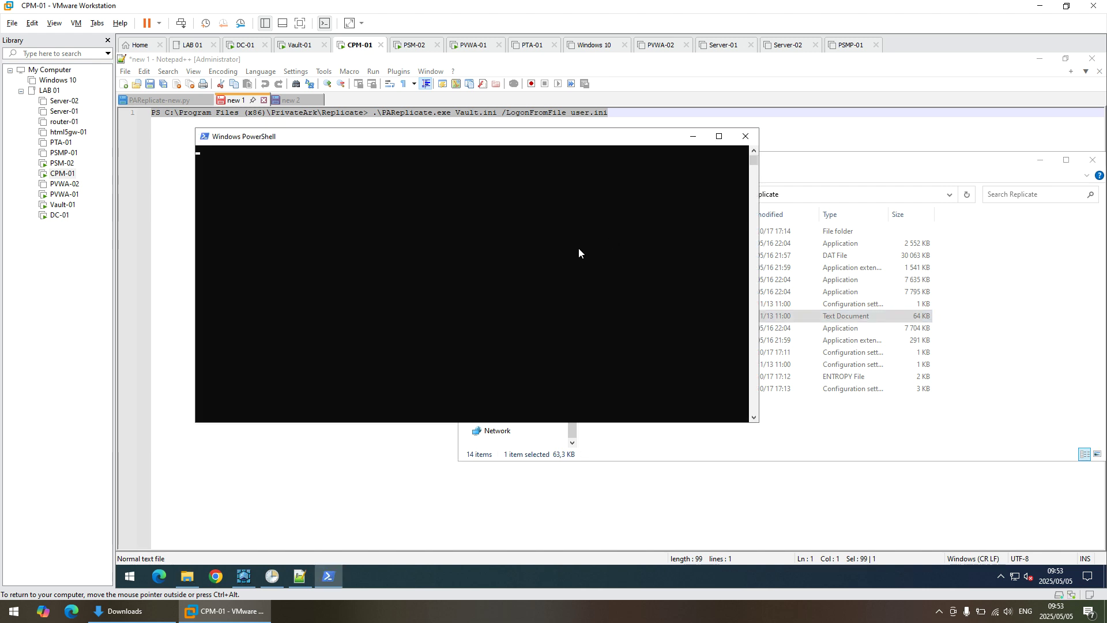
# - Copy .\PAReplicate.exe Vault.ini /LogonFromFile user.ini from the new 1 document and run it in PowerShell
pyautogui.click(409, 113)
pyautogui.moveTo(571, 113); pyautogui.dragTo(376, 117)
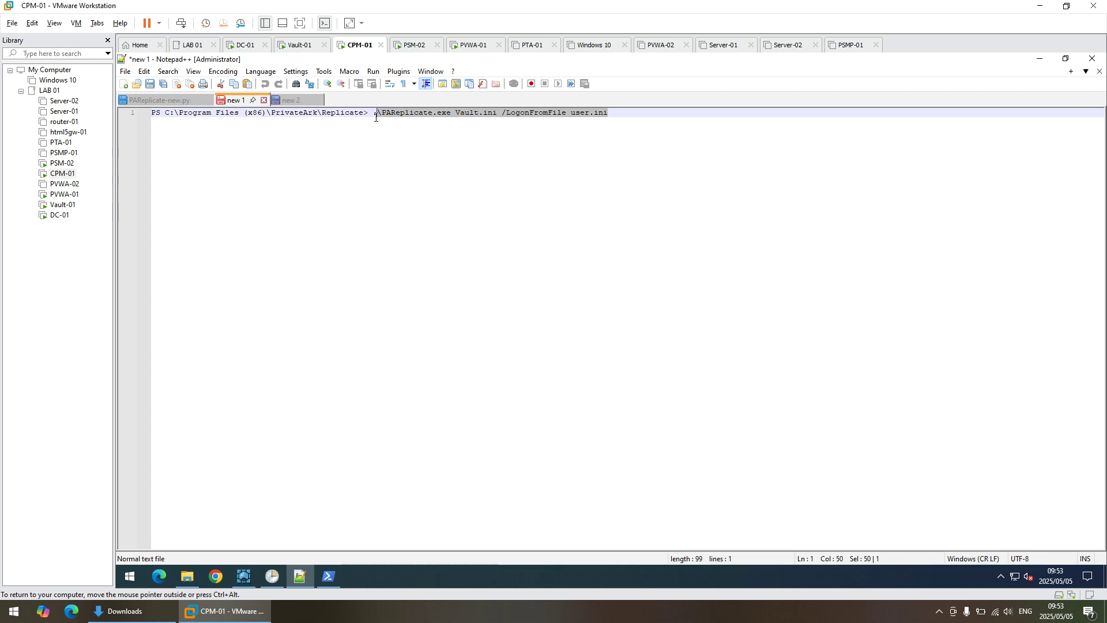
pyautogui.click(333, 571)
pyautogui.rightClick(529, 285)
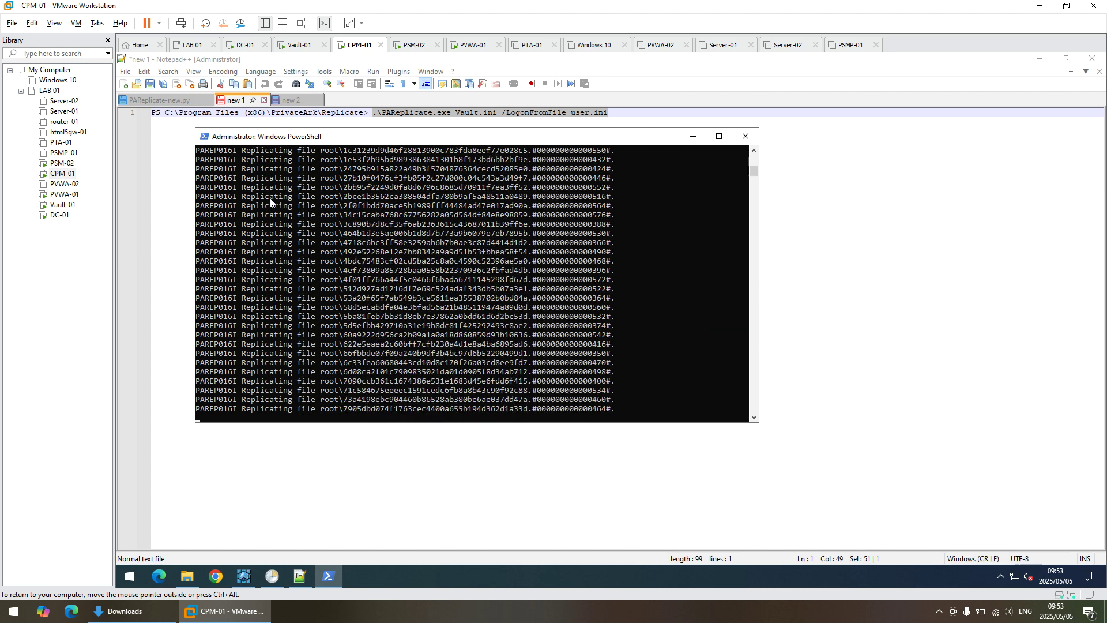
# - Switch to the Vault-01 machine, close the PrivateArk client, and open the extracted Server-Rls-v14.2.2 folder in Downloads
pyautogui.click(62, 205)
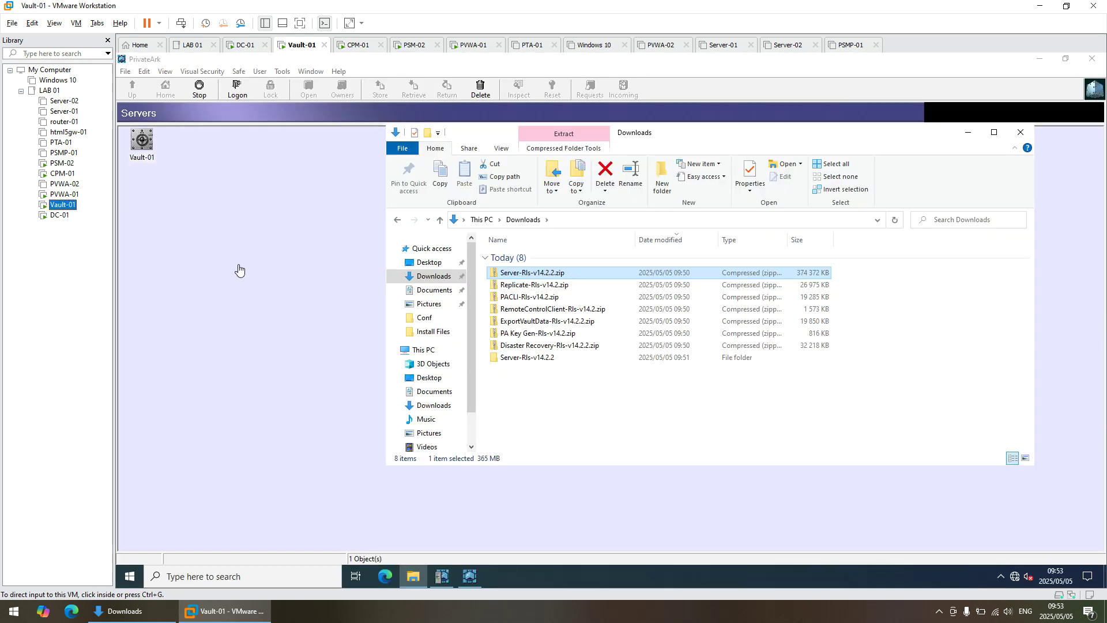
pyautogui.click(1092, 58)
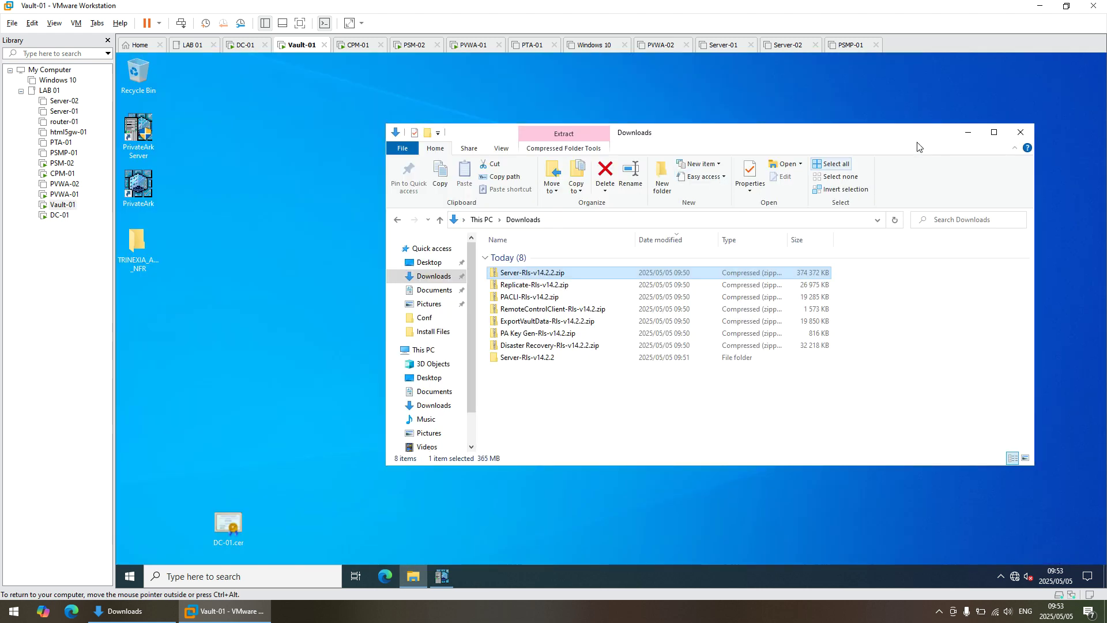
pyautogui.click(526, 358)
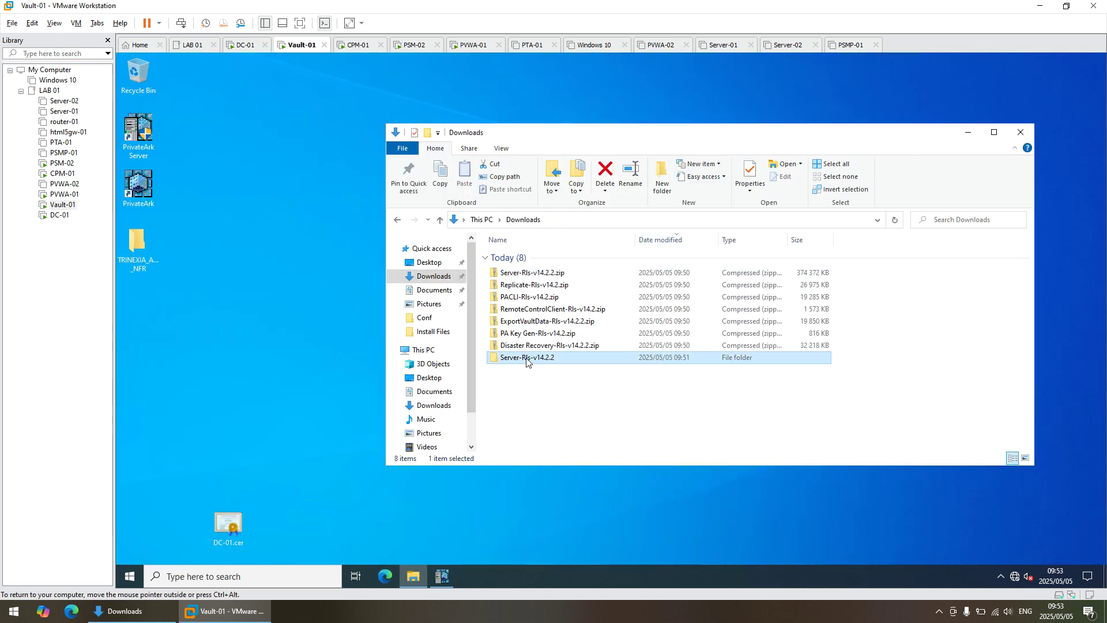
pyautogui.doubleClick(526, 358)
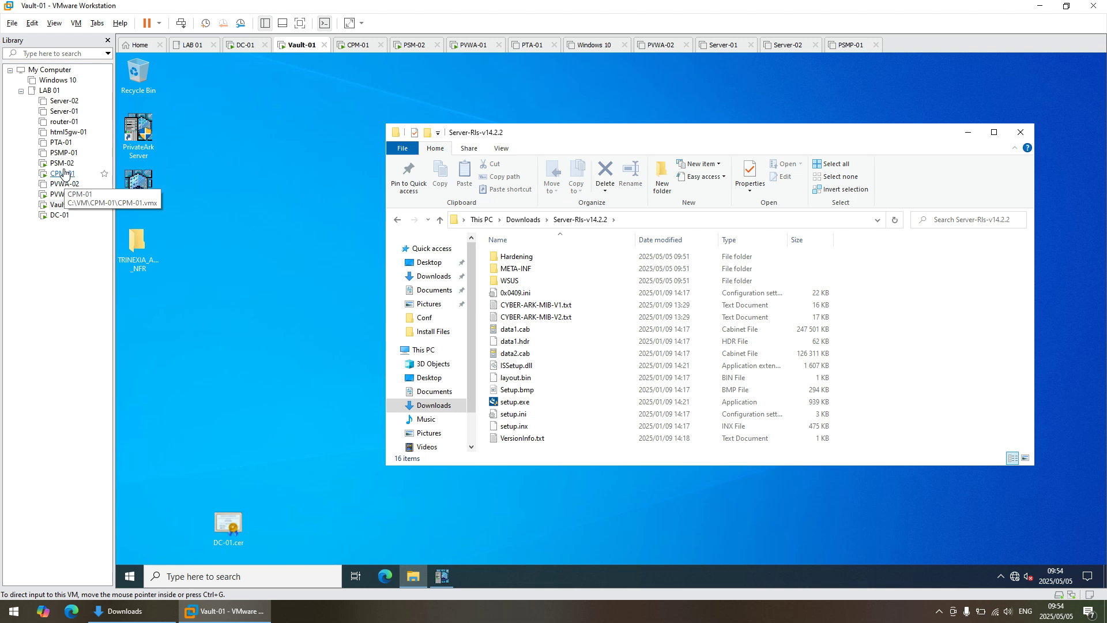
# - Switch to CPM-01 and examine the latest entries at the end of PAReplicate.log, closing the log when done
pyautogui.click(64, 173)
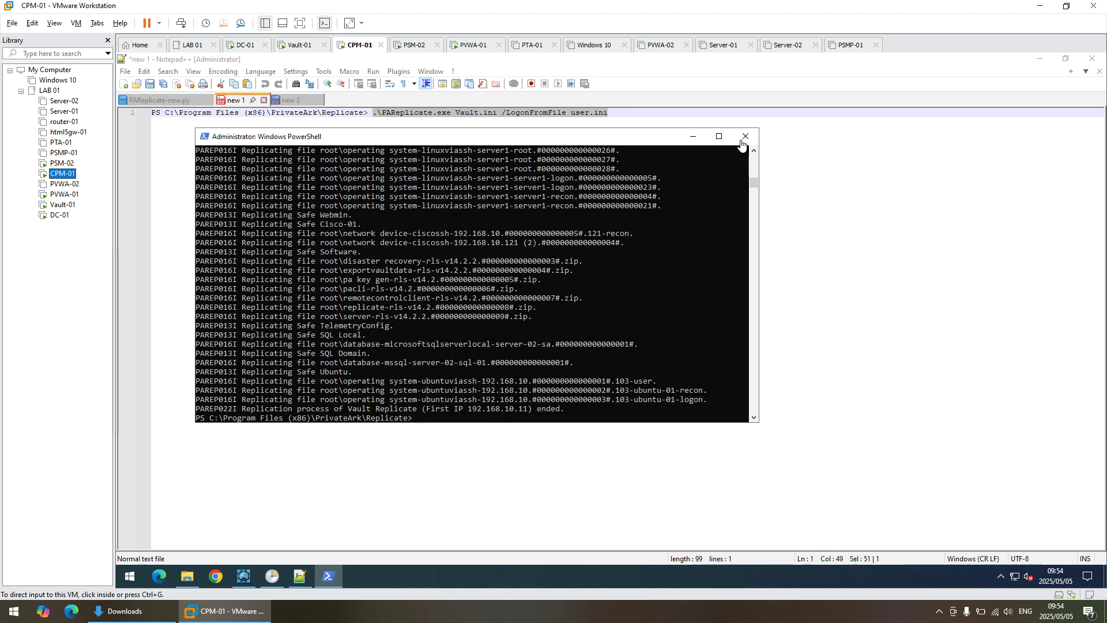
pyautogui.click(192, 586)
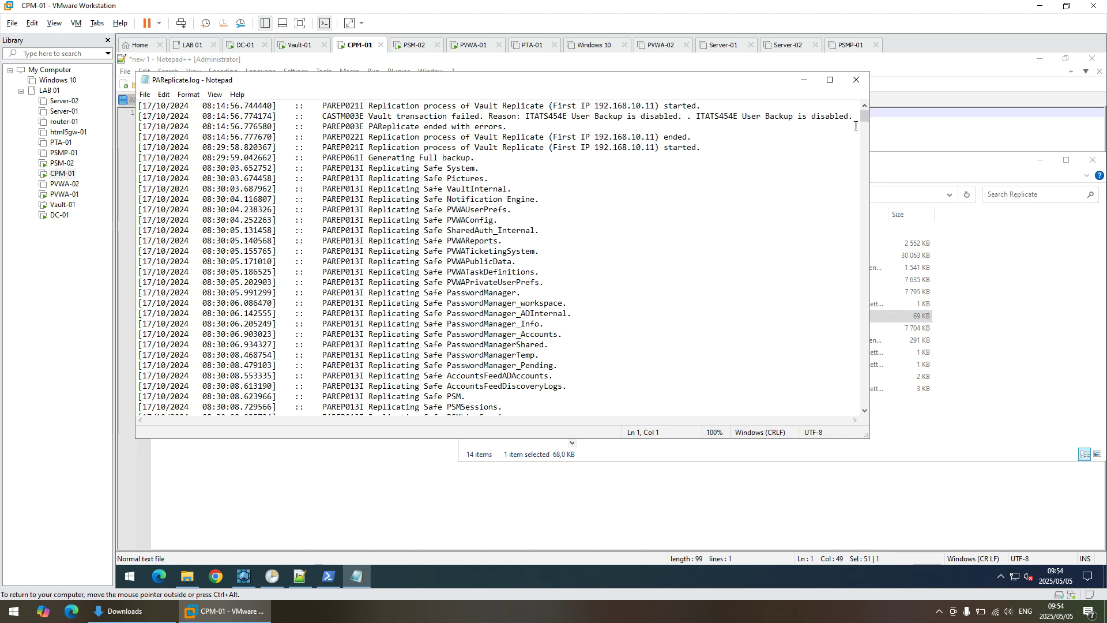
pyautogui.moveTo(864, 119); pyautogui.dragTo(838, 416)
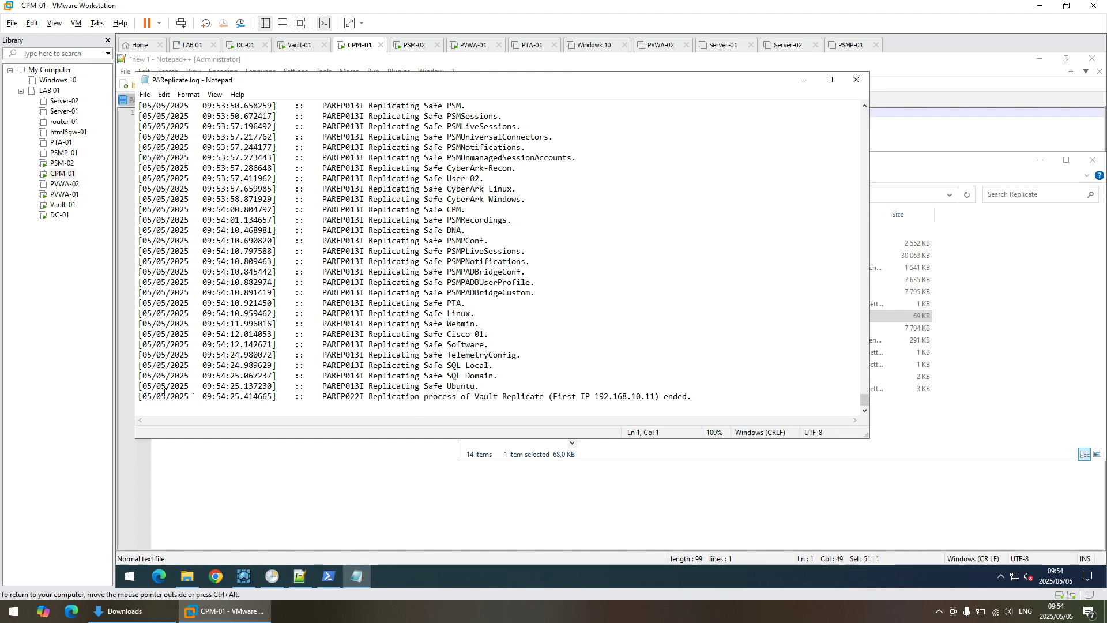
pyautogui.moveTo(686, 396); pyautogui.dragTo(139, 385)
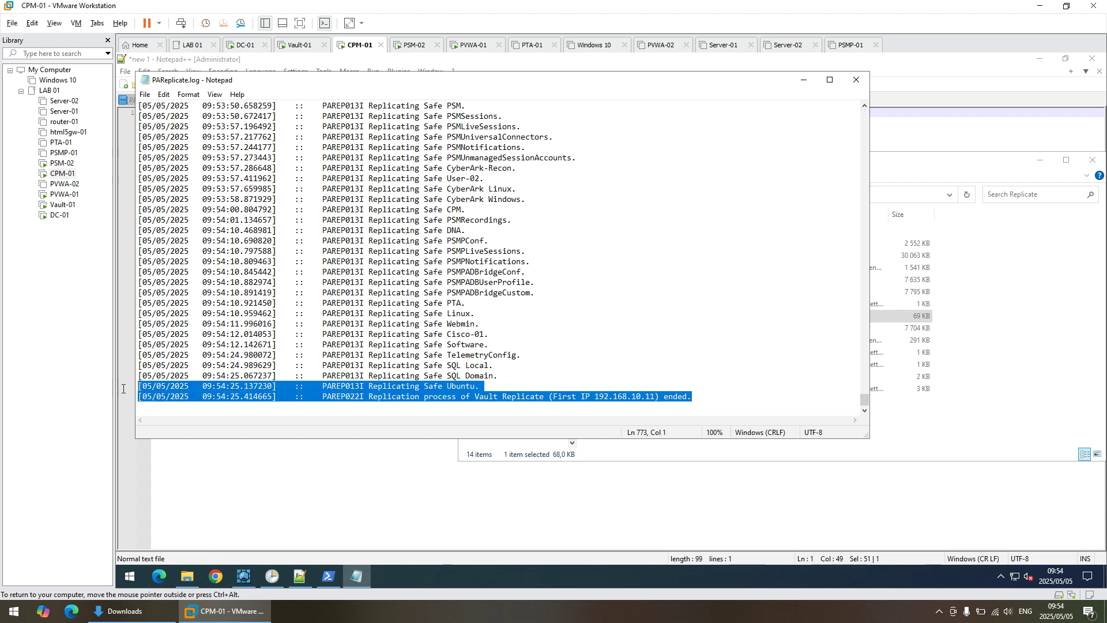
pyautogui.click(856, 80)
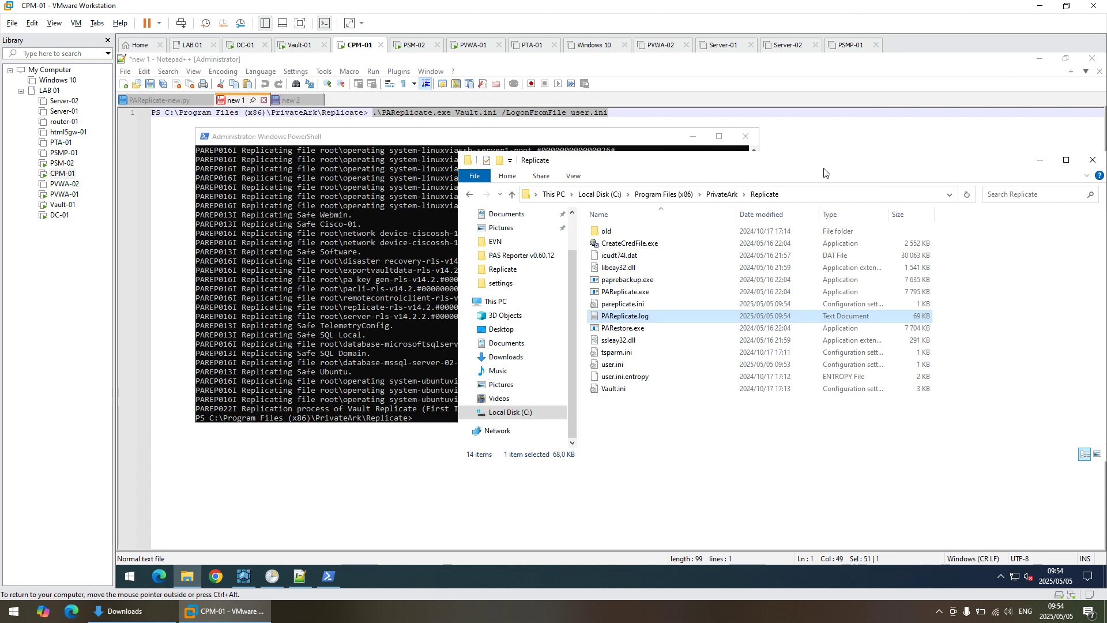
# - Close the Replicate folder, the PowerShell window and Notepad++ on CPM-01
pyautogui.click(1093, 162)
pyautogui.click(746, 136)
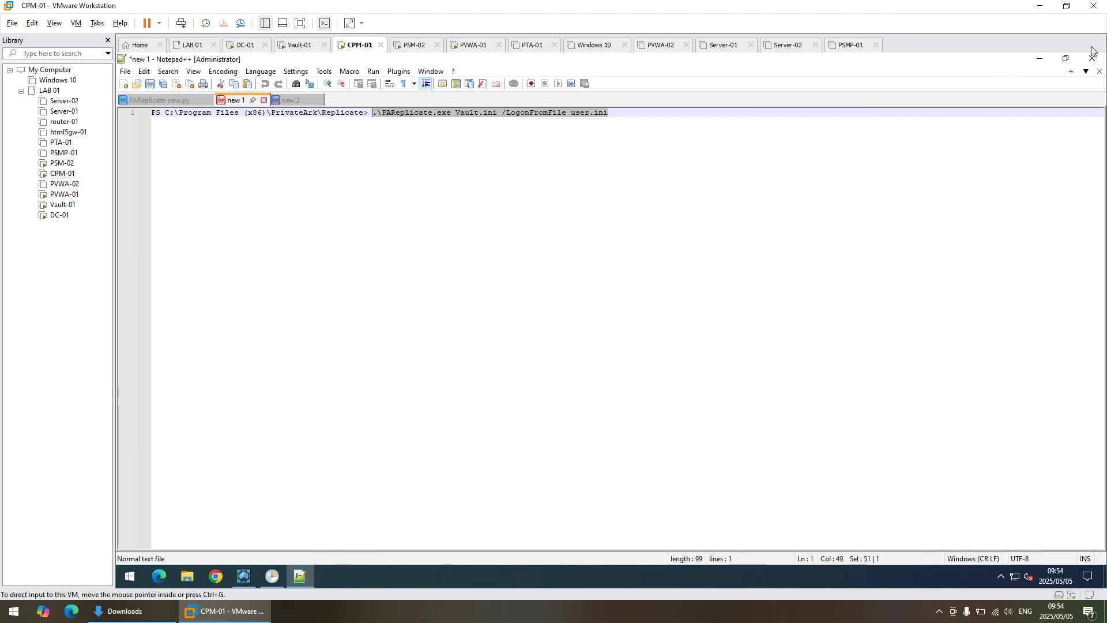
pyautogui.click(1090, 60)
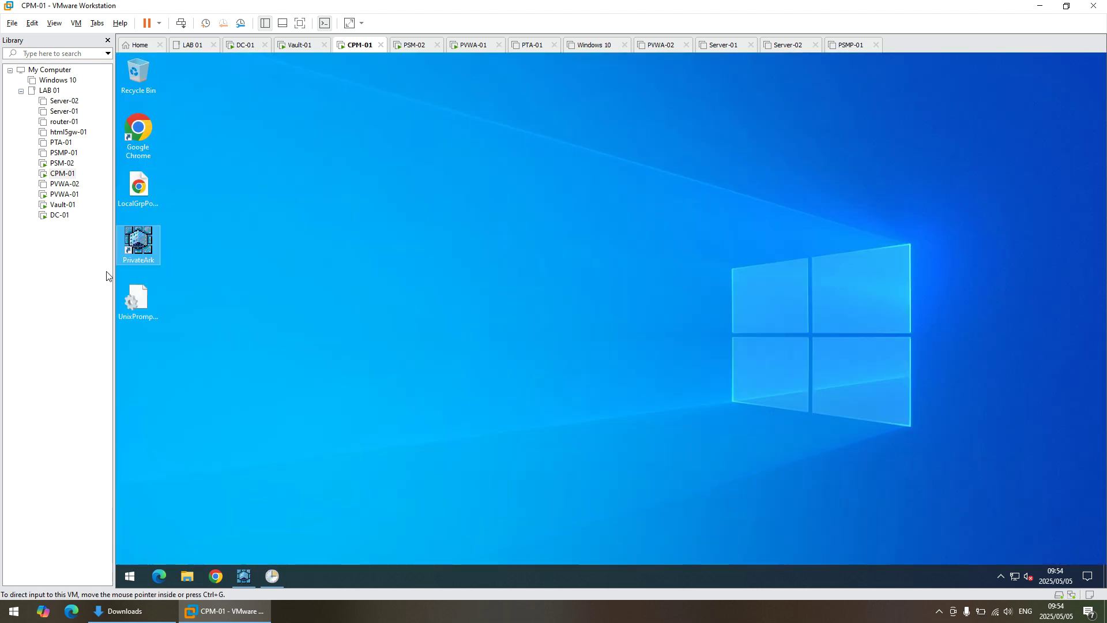
# - Switch to Vault-01 and stop the vault server from Server Central Administration using the Normal shutdown mode
pyautogui.click(63, 205)
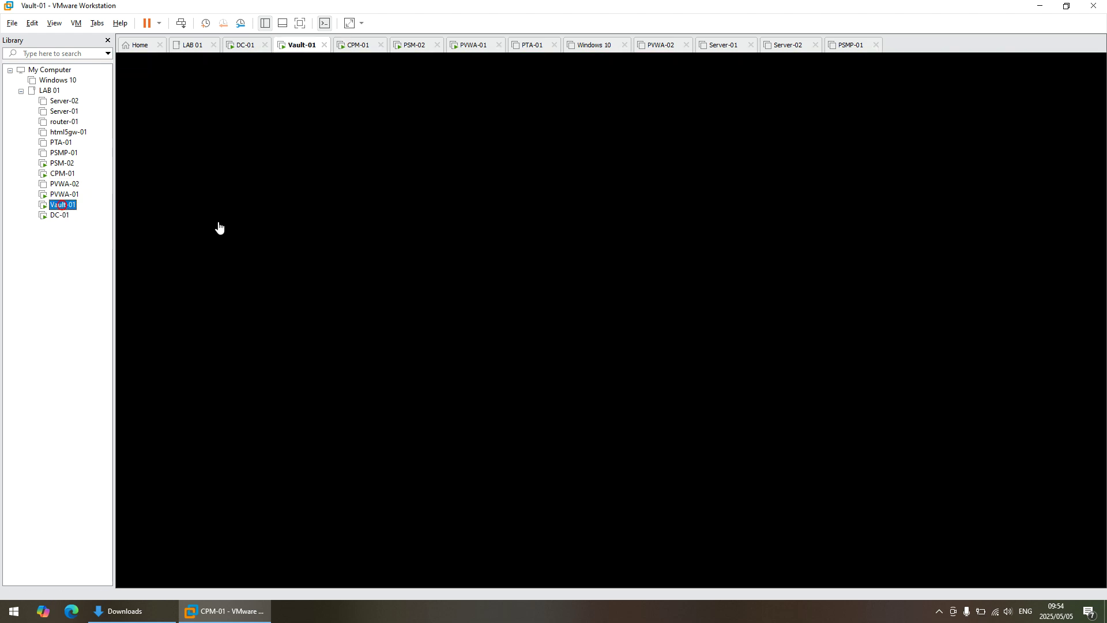
pyautogui.click(350, 299)
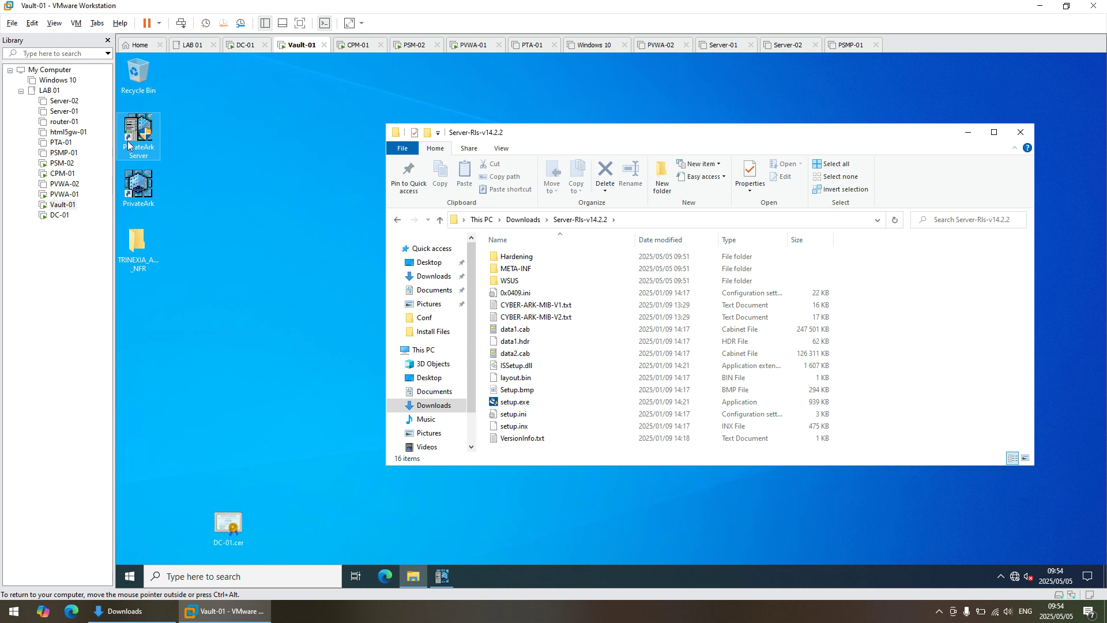
pyautogui.click(442, 576)
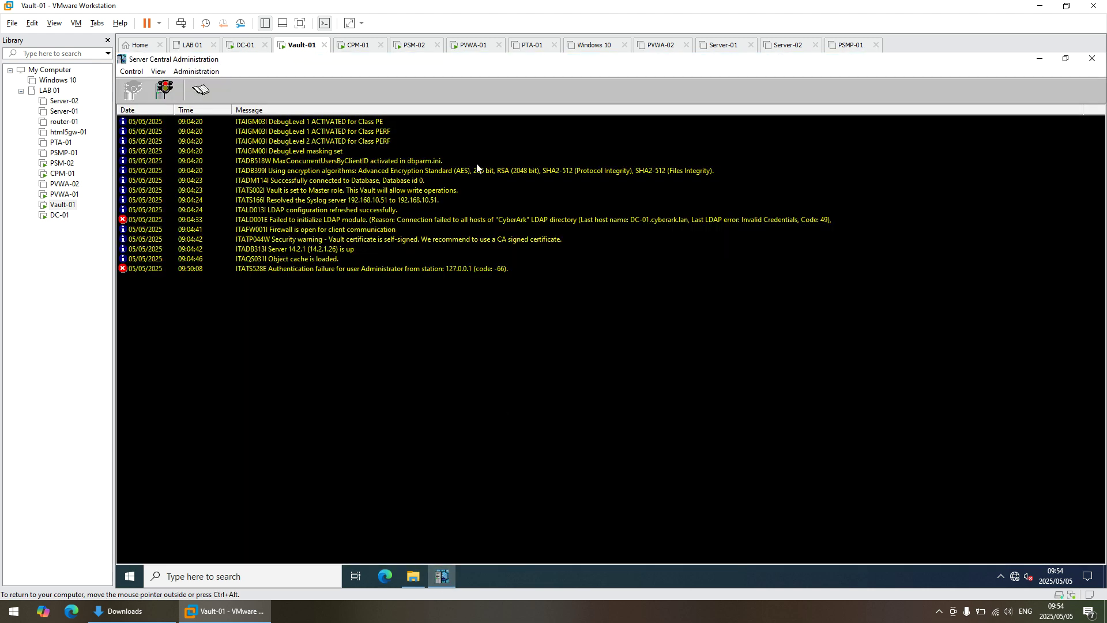
pyautogui.click(167, 89)
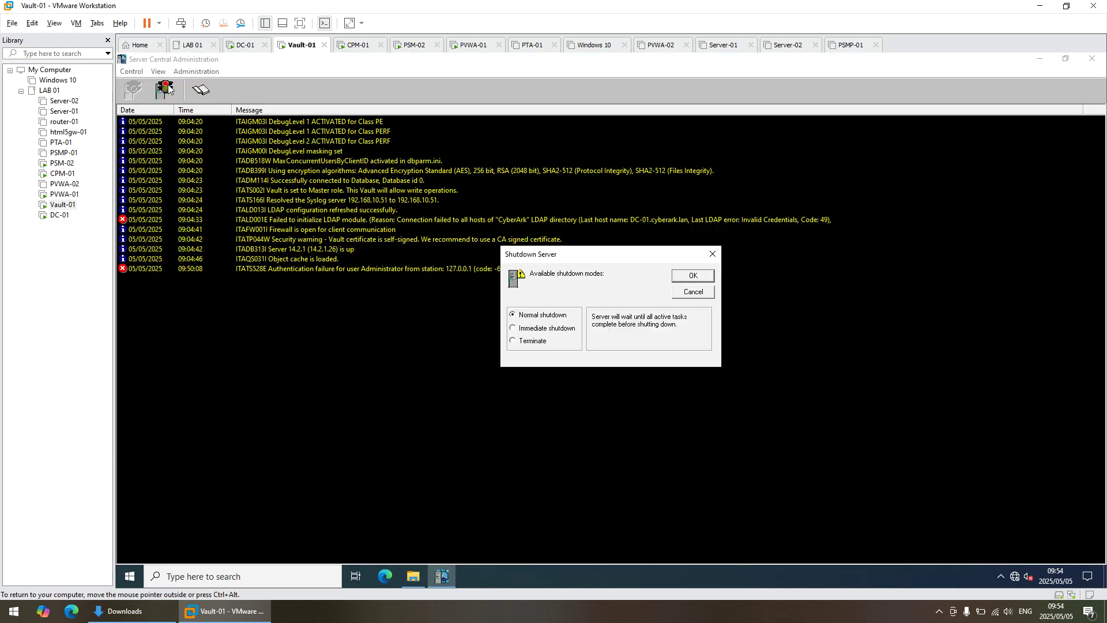
pyautogui.click(698, 277)
pyautogui.click(638, 355)
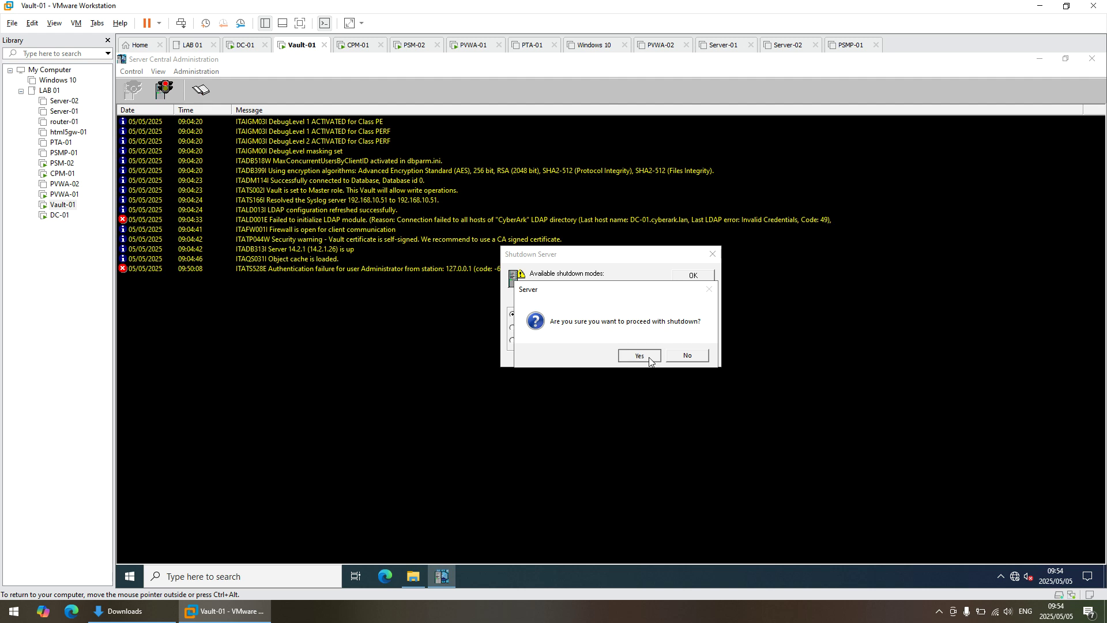
# - Open the Windows Services console on Vault-01 and allow it to run with elevated rights
pyautogui.click(130, 576)
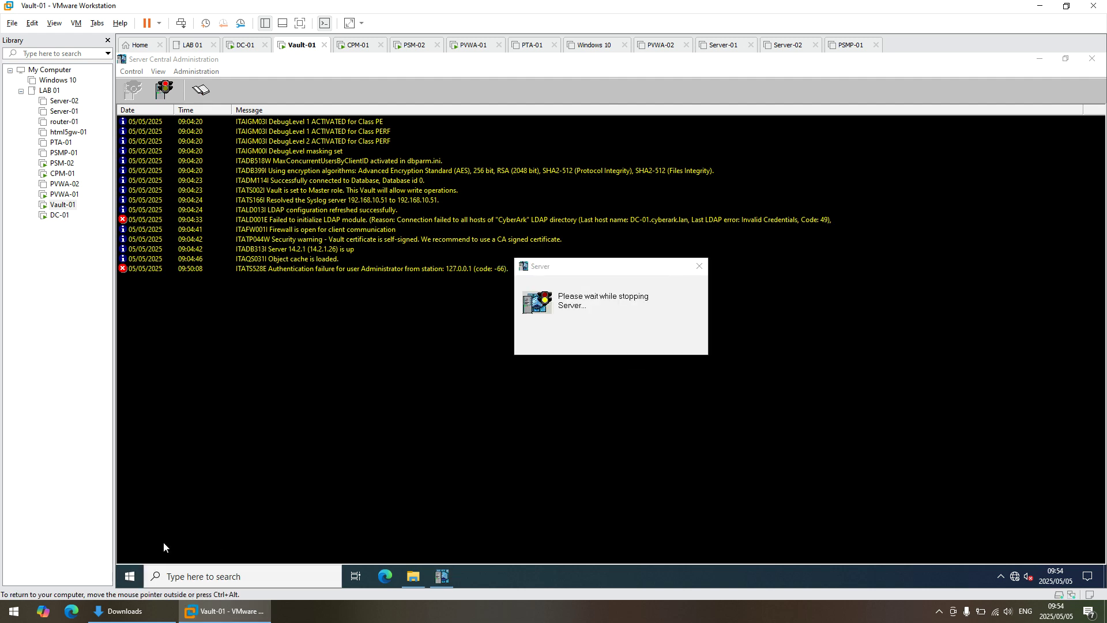
pyautogui.click(507, 258)
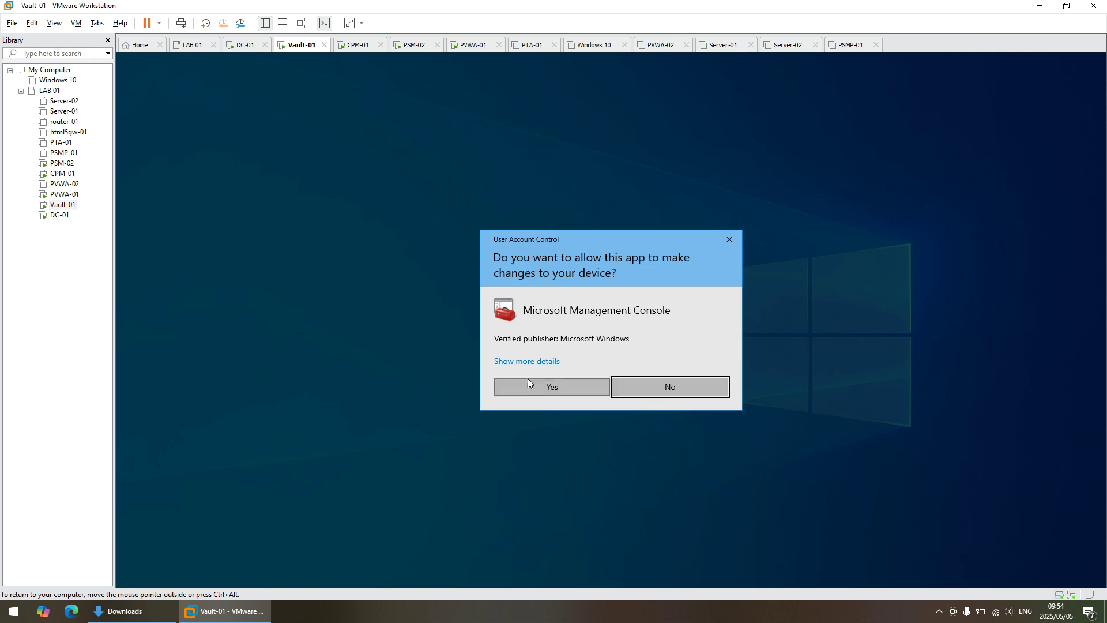
pyautogui.click(527, 381)
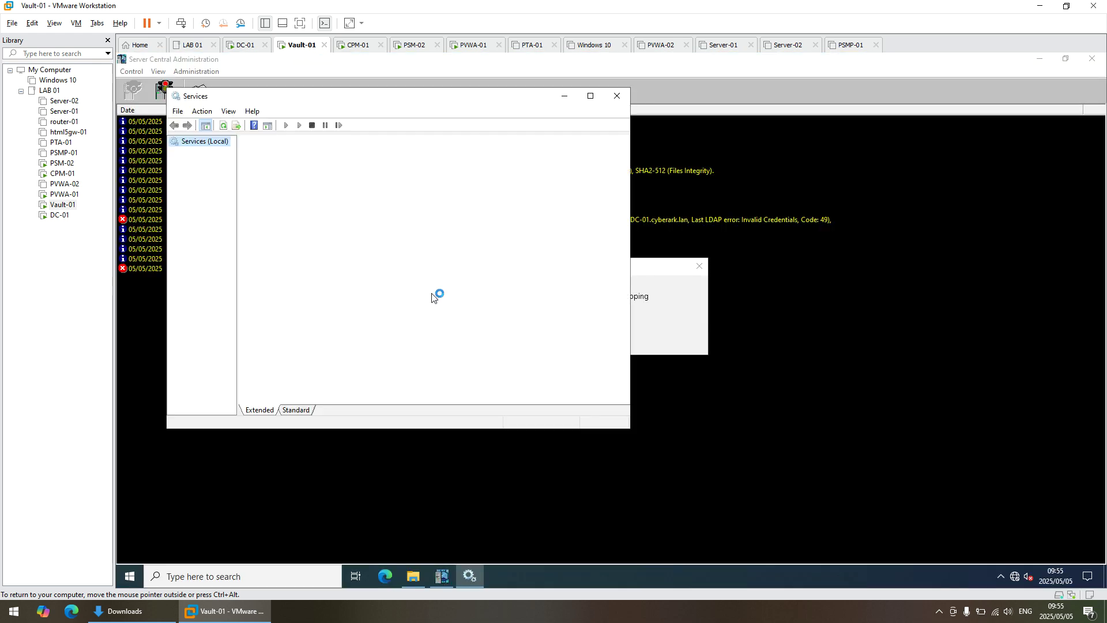
# - Locate the PrivateArk Server service and refresh its status, returning to Server Central Administration when done
pyautogui.scroll(-10, 420, 338)
pyautogui.scroll(-14, 420, 337)
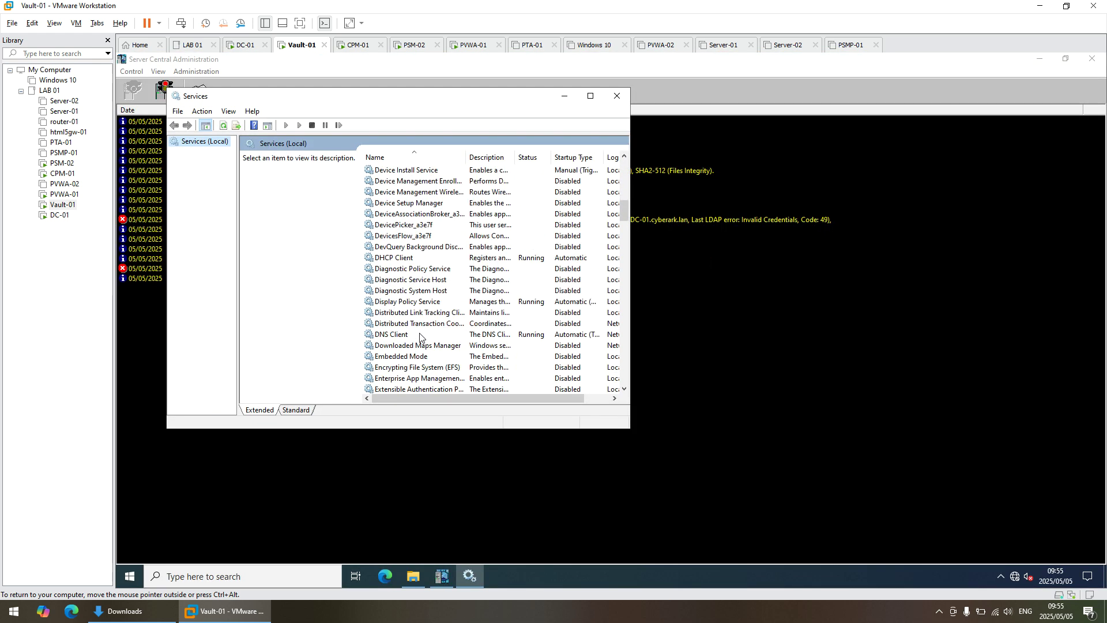
pyautogui.click(418, 335)
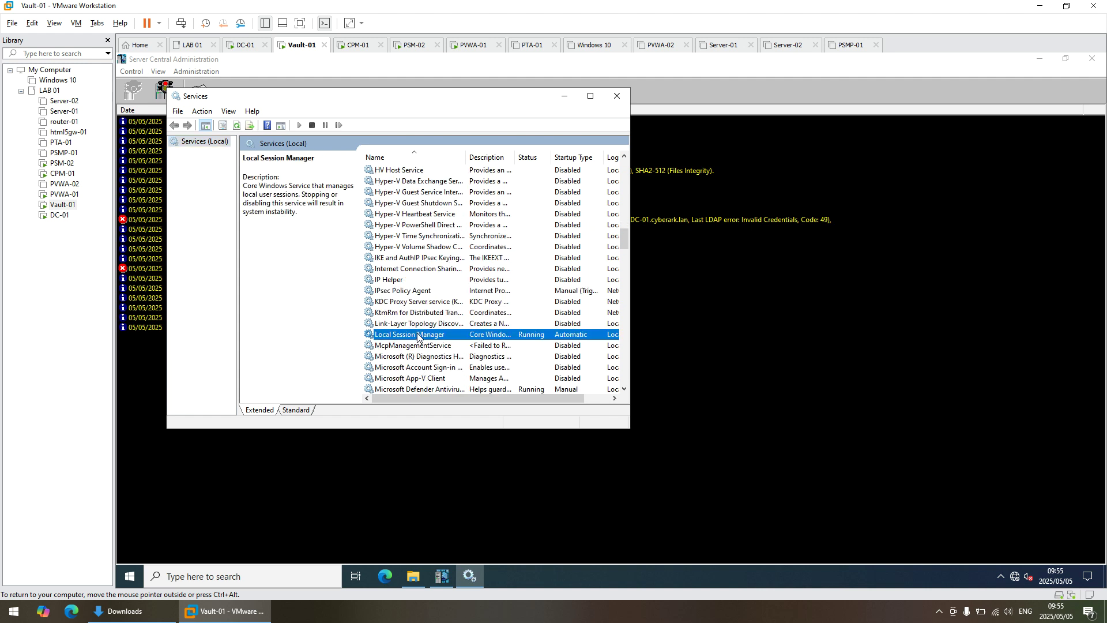
pyautogui.press('p')
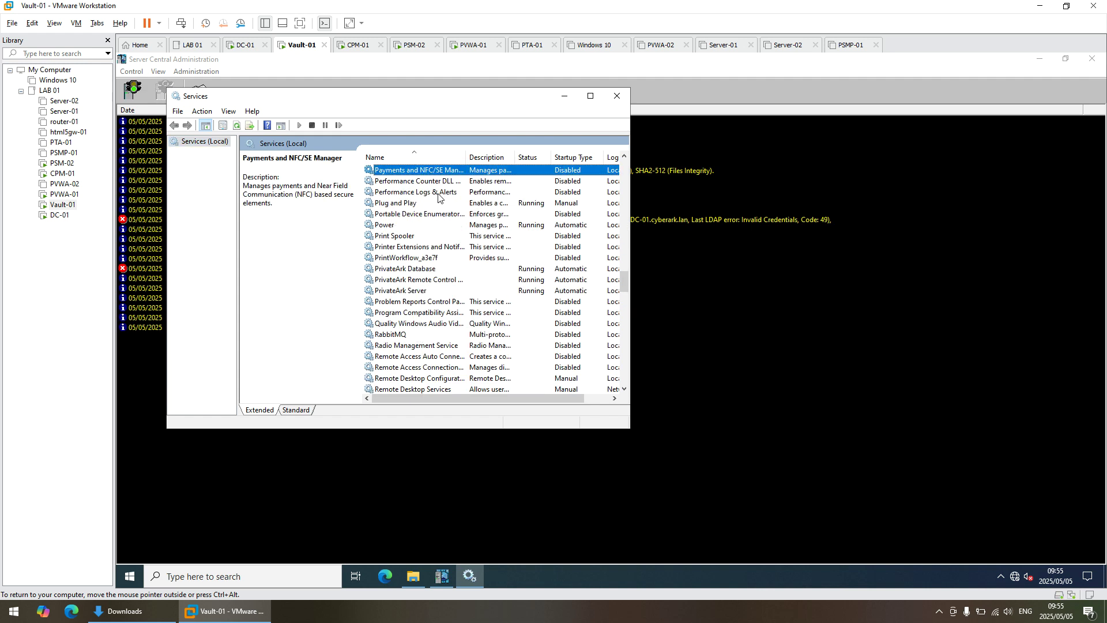
pyautogui.click(412, 293)
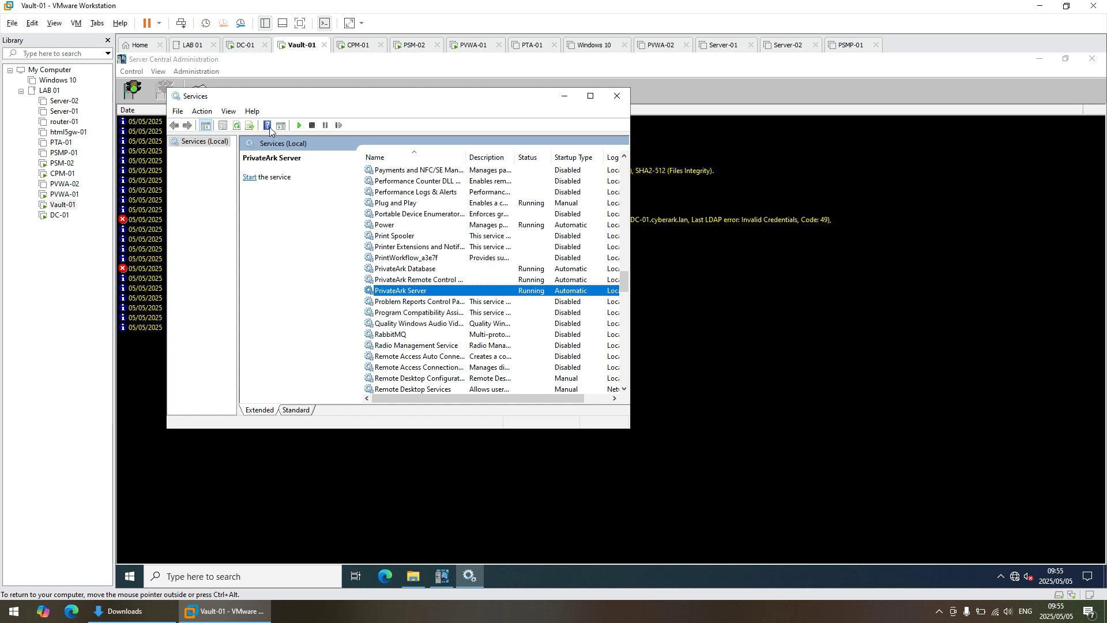
pyautogui.click(233, 127)
pyautogui.click(862, 378)
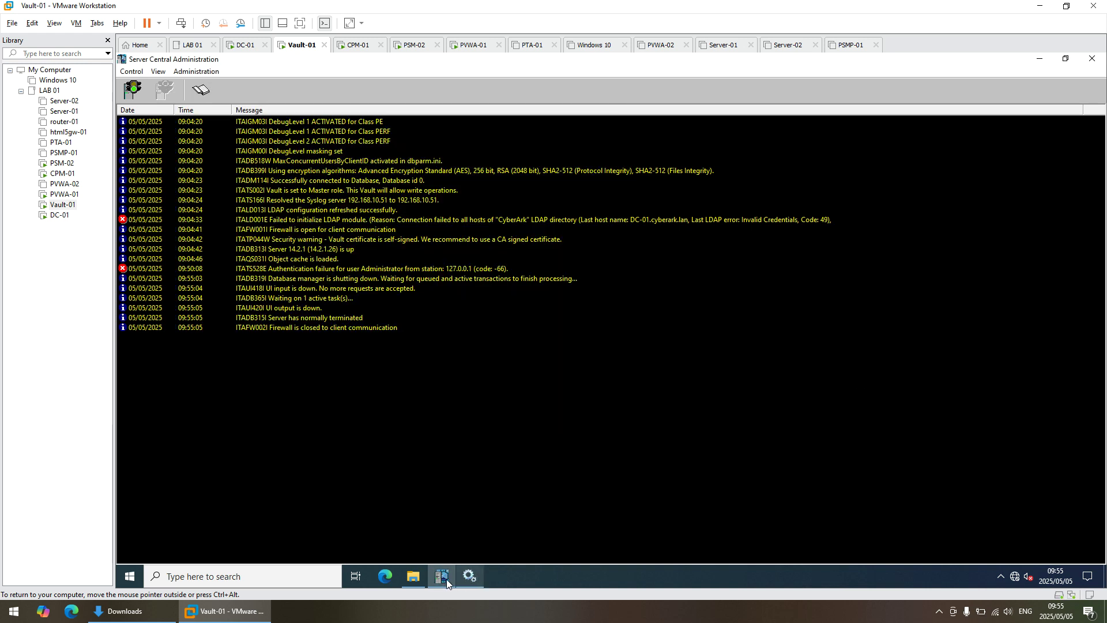
# - Run setup.exe from the Server-Rls-v14.2.2 folder as administrator
pyautogui.click(413, 577)
pyautogui.rightClick(515, 402)
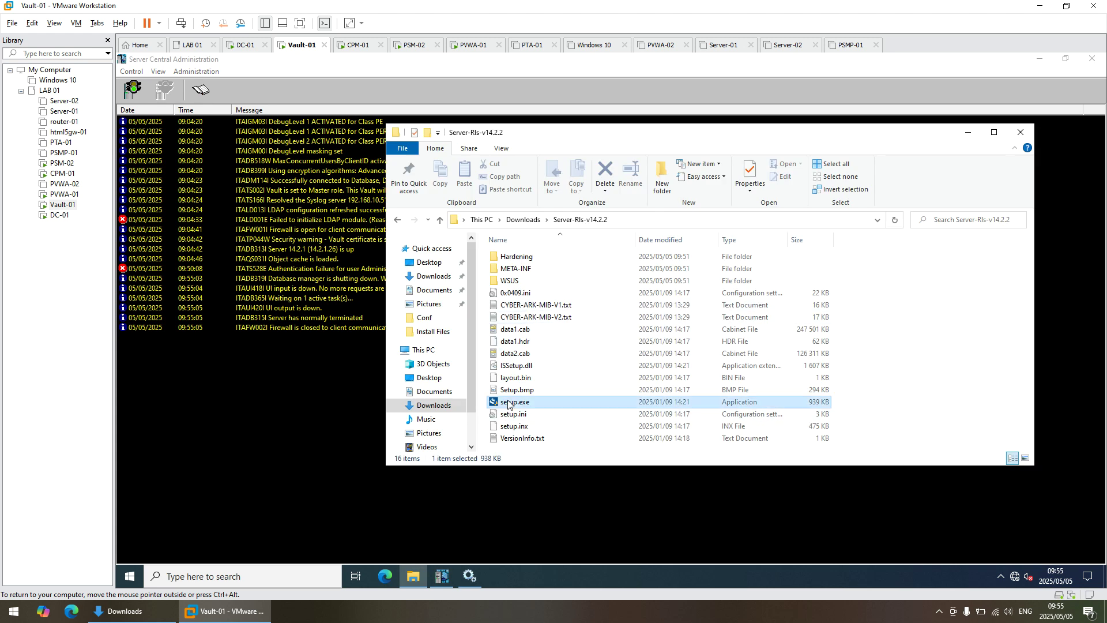
pyautogui.click(558, 247)
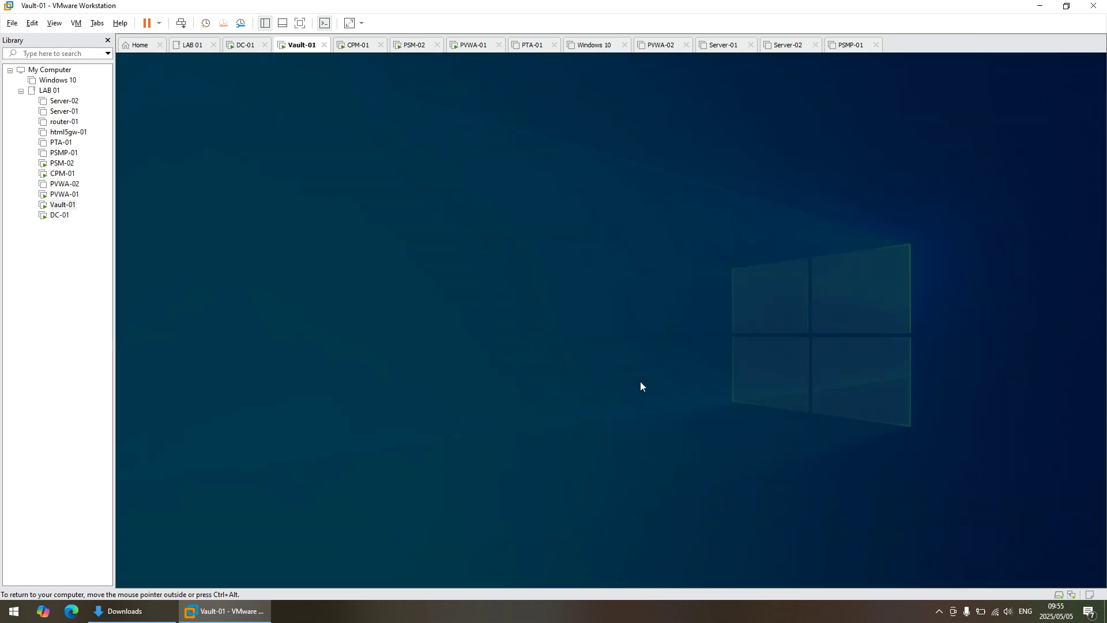
pyautogui.click(548, 389)
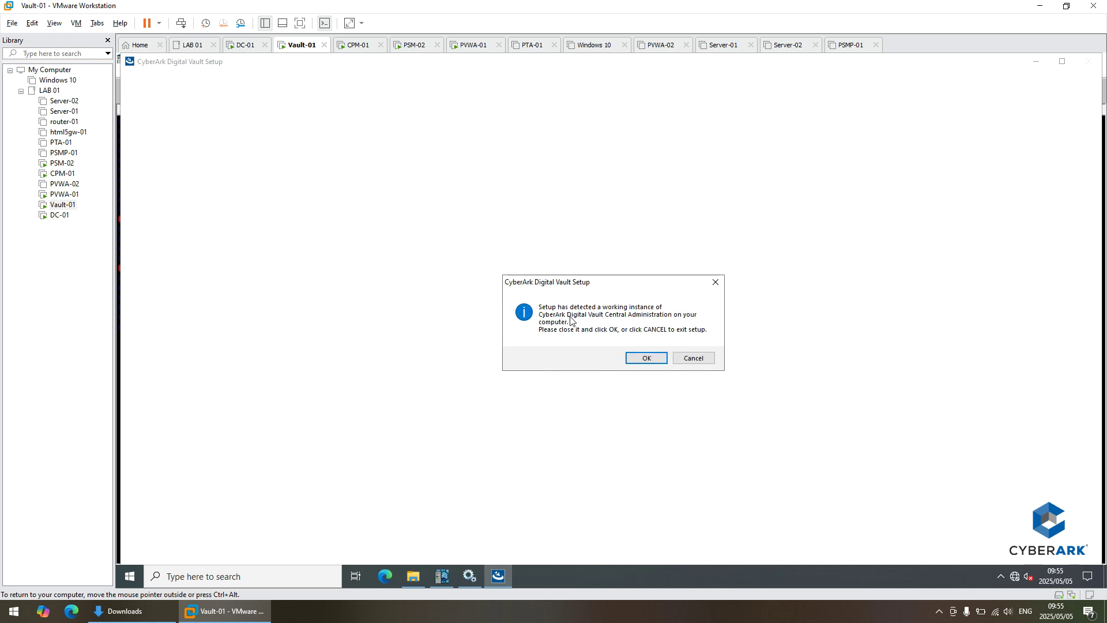
# - Close Server Central Administration and let the CyberArk Digital Vault setup continue
pyautogui.click(645, 360)
pyautogui.click(447, 575)
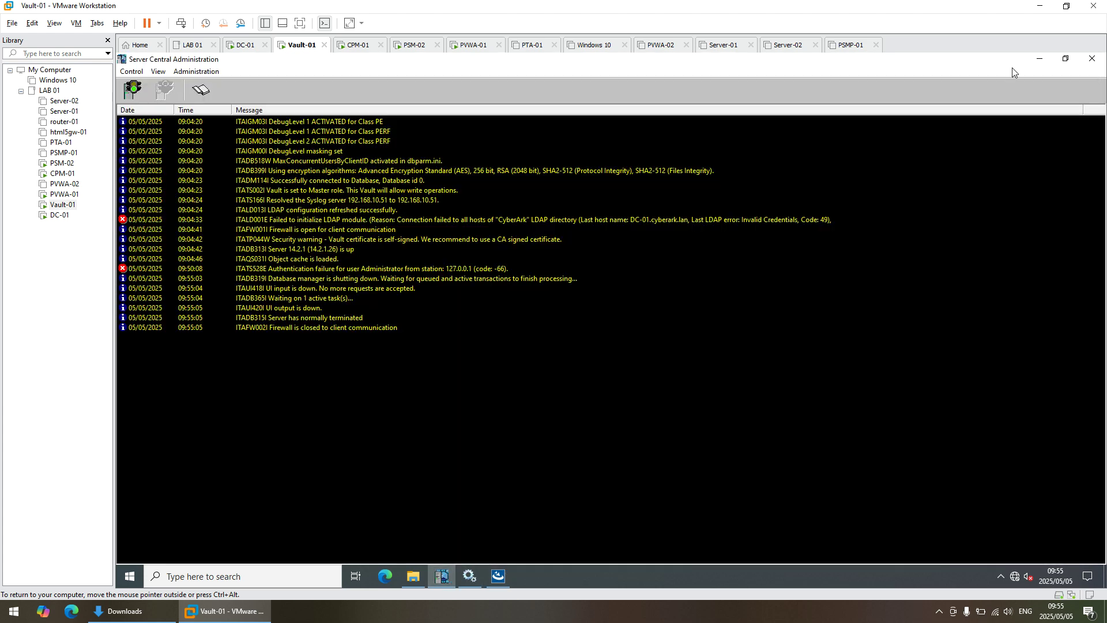
pyautogui.click(1089, 61)
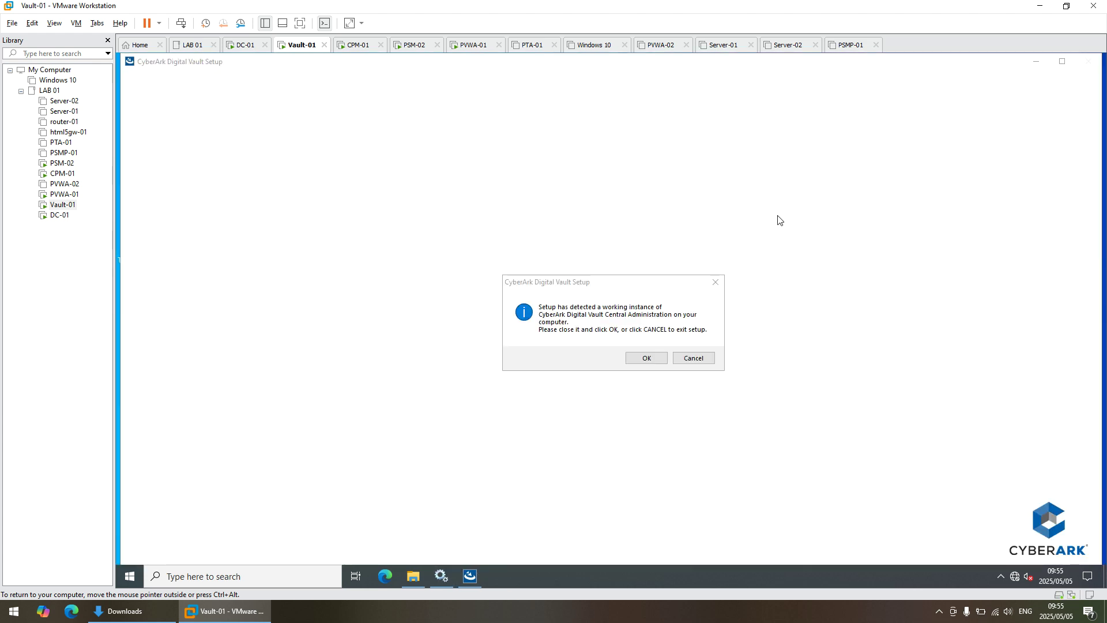
pyautogui.click(642, 358)
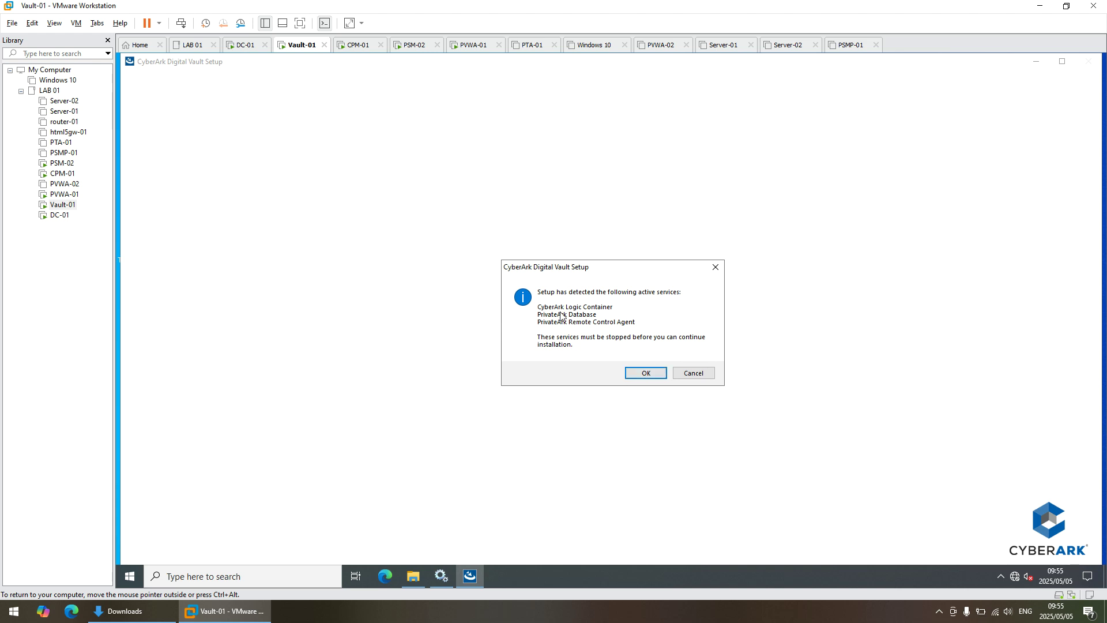
# - Stop the PrivateArk Database service together with its dependent CyberArk Logic Container service
pyautogui.moveTo(442, 583)
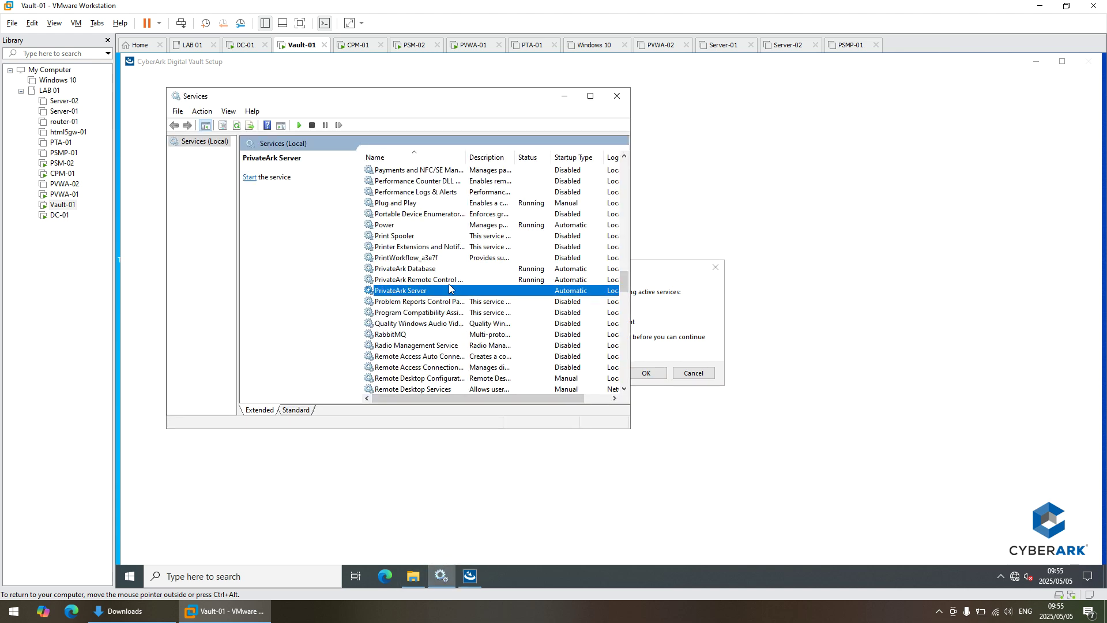
pyautogui.click(434, 269)
pyautogui.rightClick(434, 271)
pyautogui.click(468, 297)
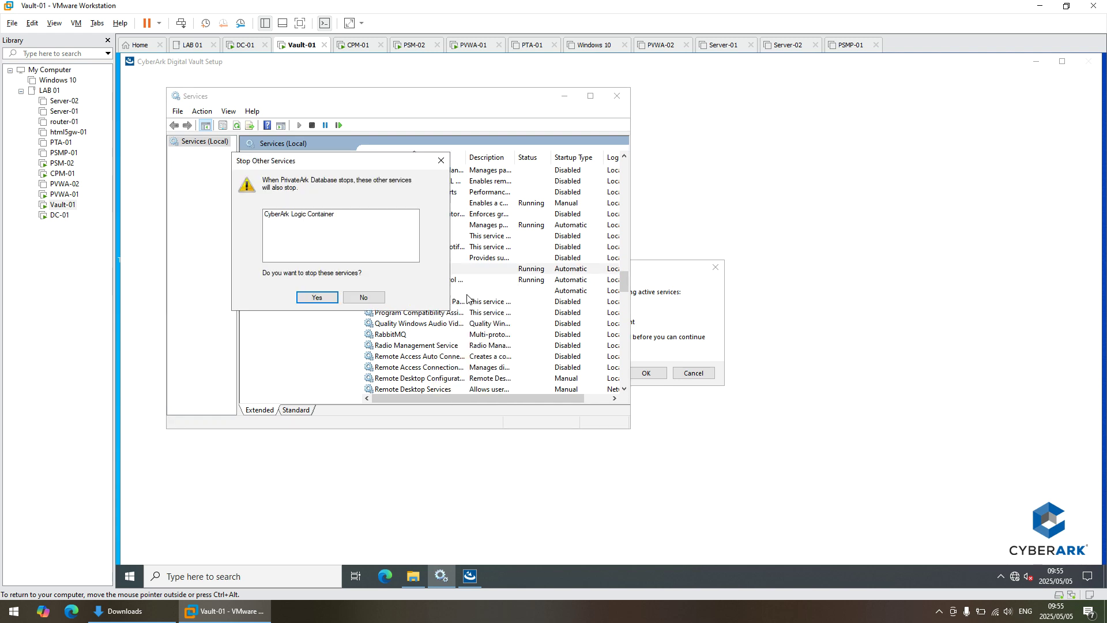
pyautogui.click(318, 298)
pyautogui.click(677, 317)
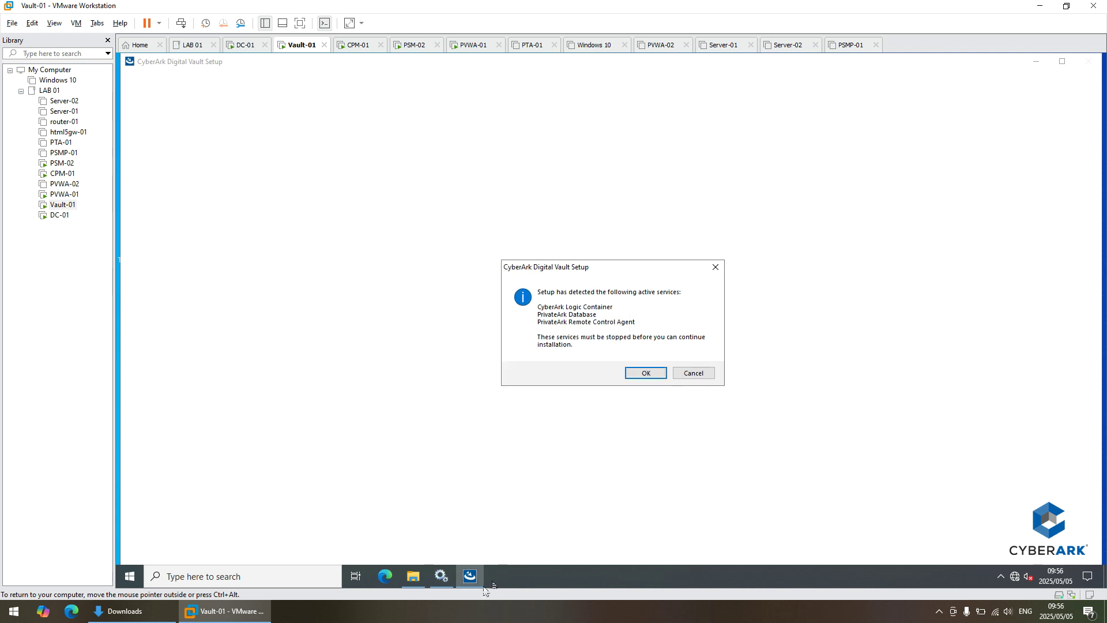
# - Stop the PrivateArk Remote Control Agent service in the Services console
pyautogui.moveTo(444, 580)
pyautogui.click(444, 556)
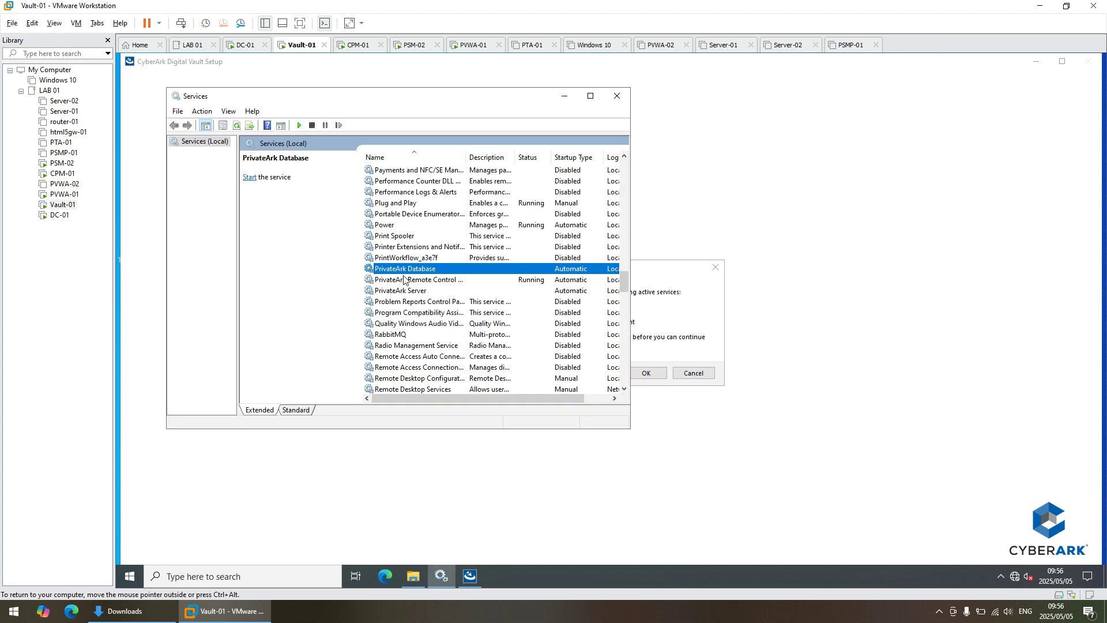
pyautogui.click(424, 280)
pyautogui.rightClick(424, 279)
pyautogui.click(450, 297)
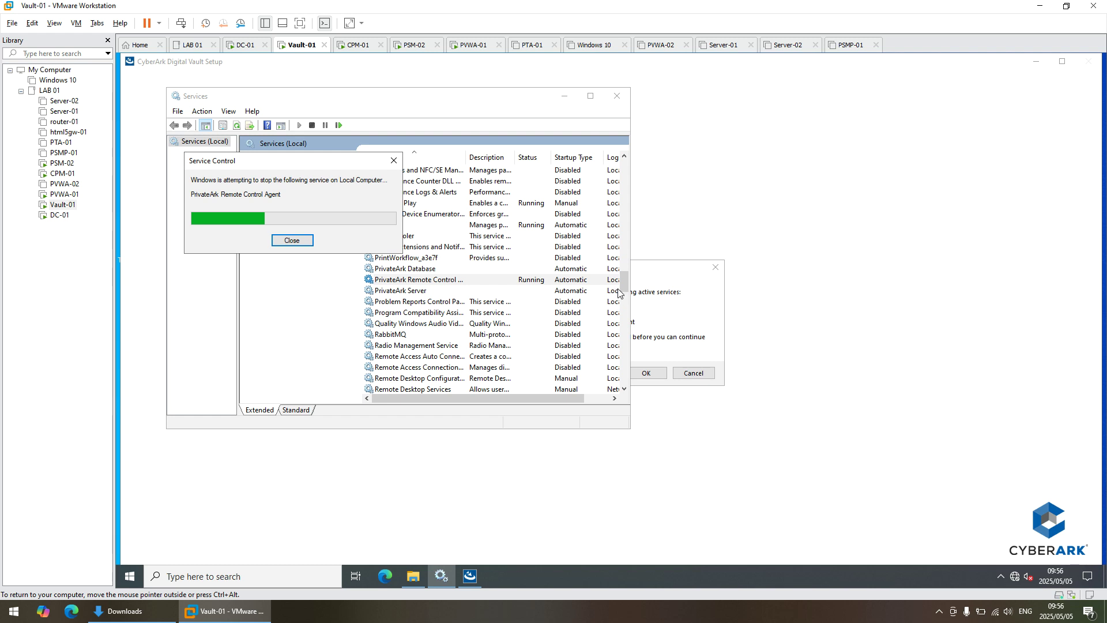
# - Continue the vault setup, agree to upgrade to version 14.2.2 and accept the data conversion
pyautogui.click(660, 304)
pyautogui.click(639, 373)
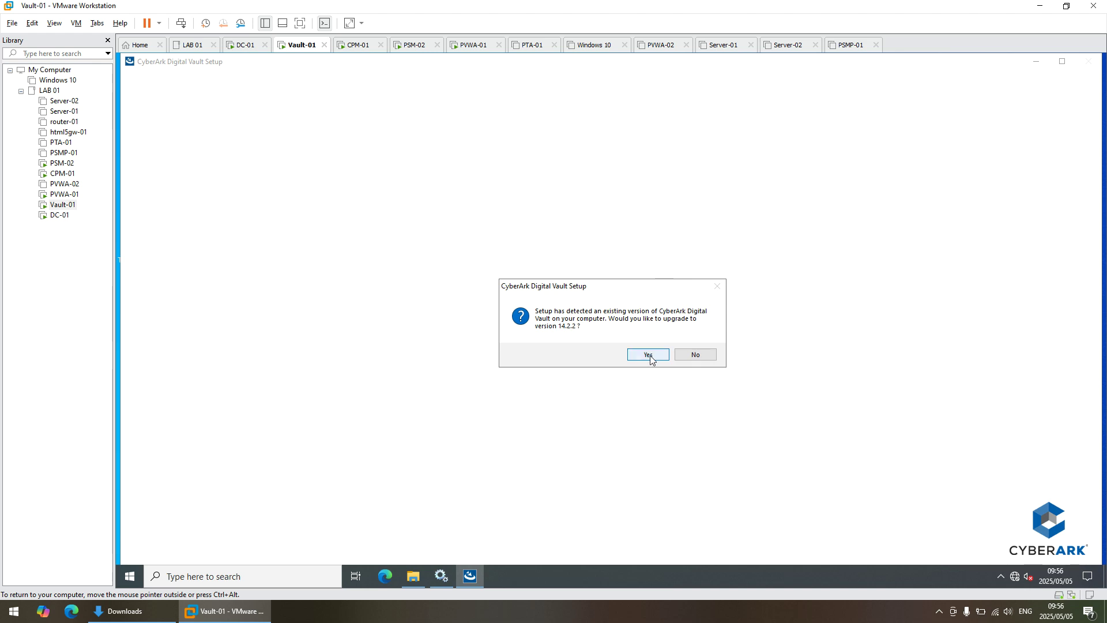
pyautogui.click(648, 355)
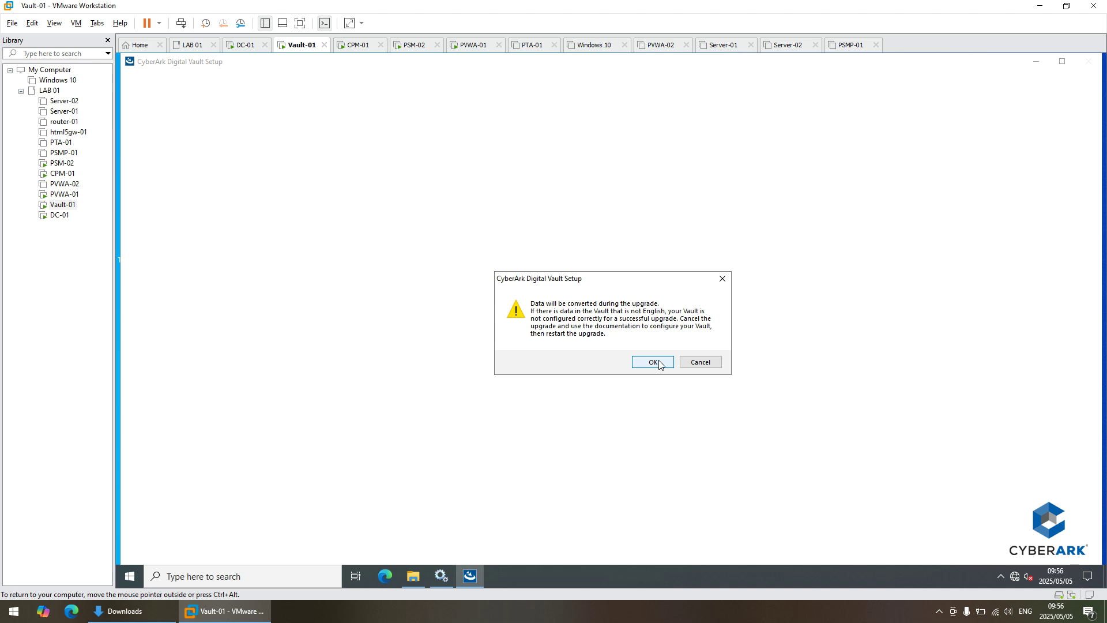
pyautogui.click(653, 362)
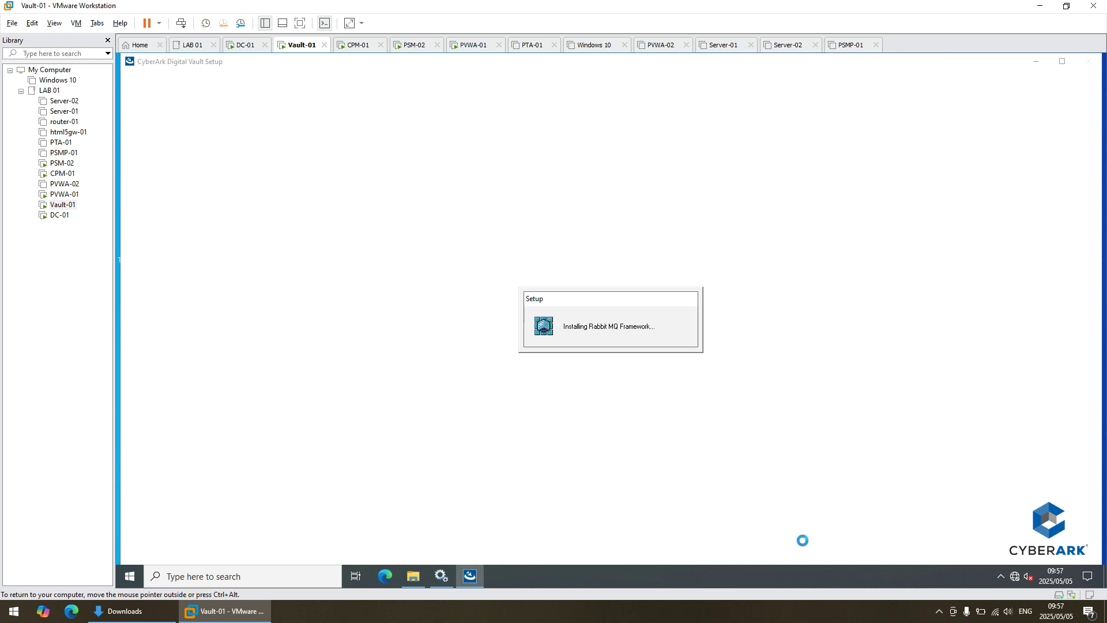
pyautogui.moveTo(437, 579)
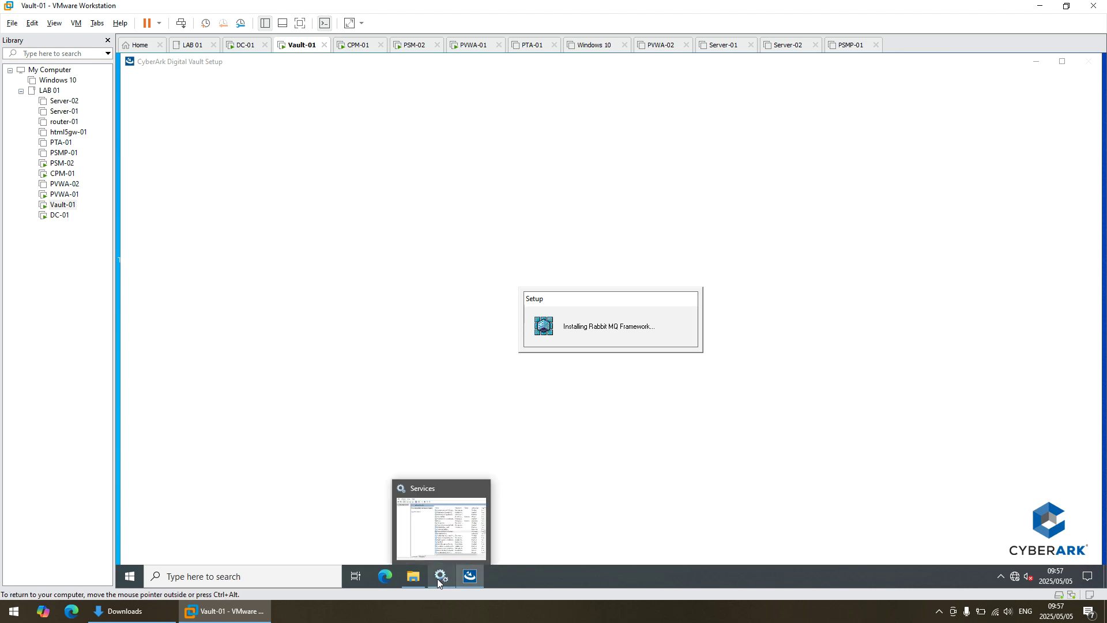
pyautogui.click(412, 577)
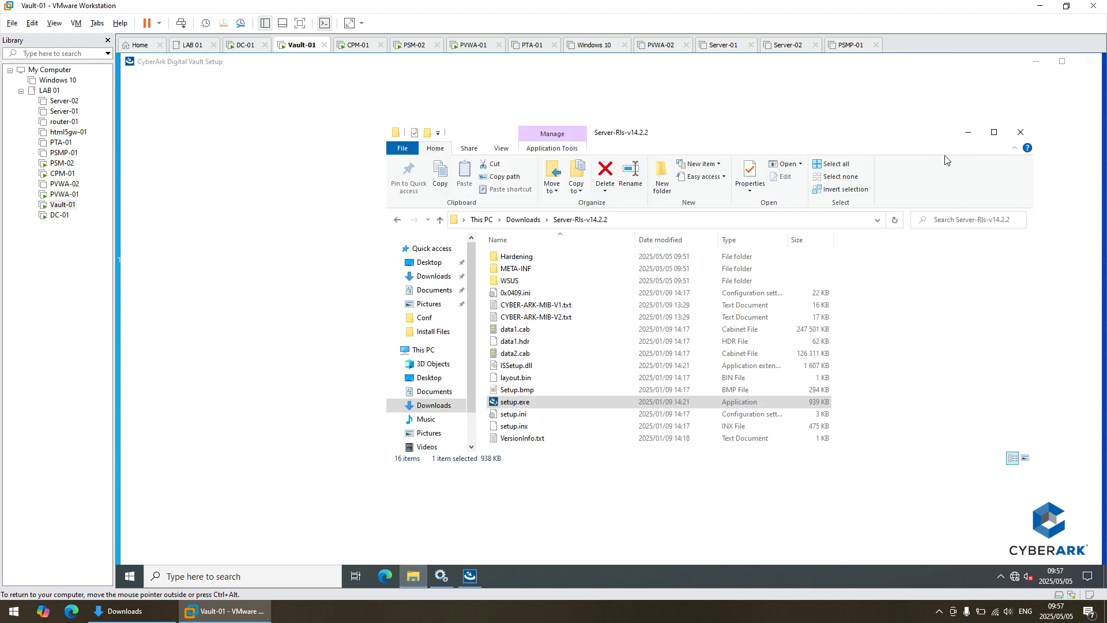
pyautogui.click(969, 132)
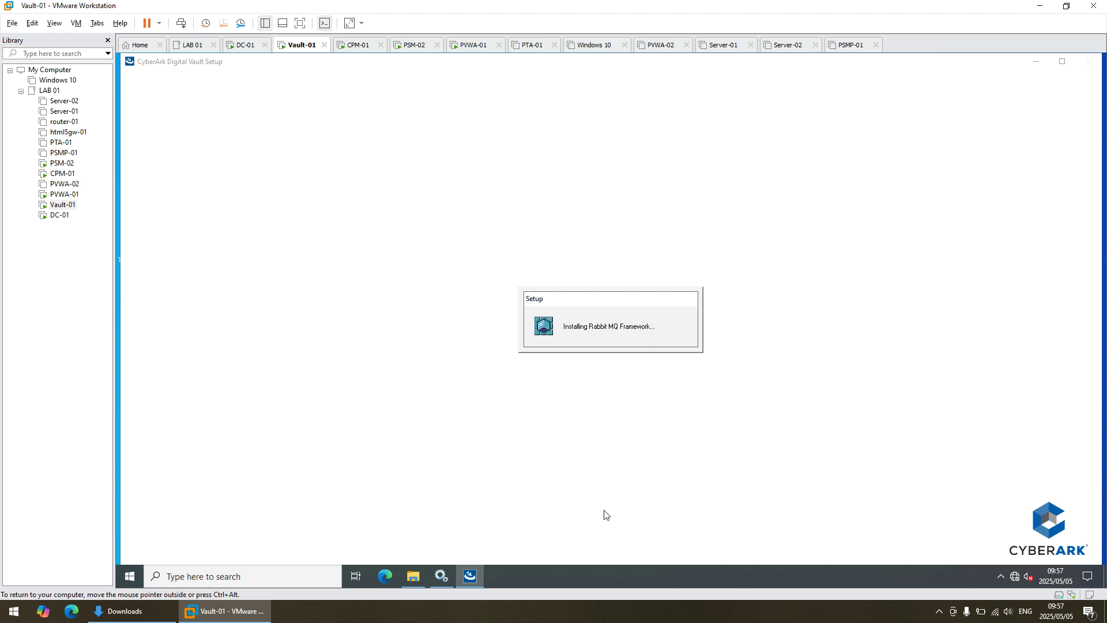
pyautogui.moveTo(444, 578)
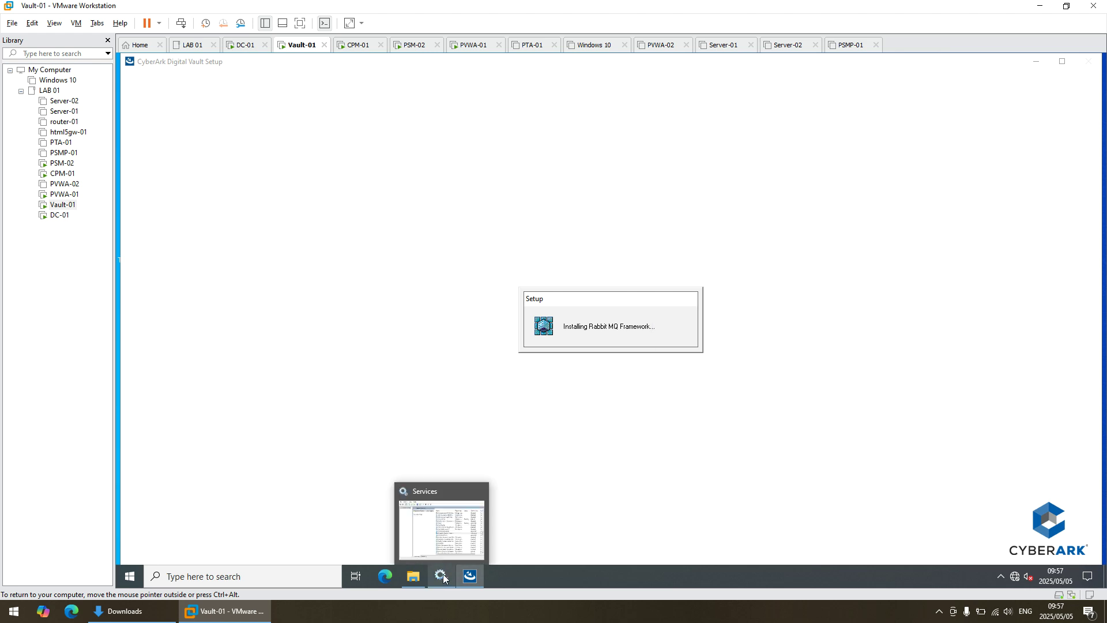
pyautogui.click(443, 578)
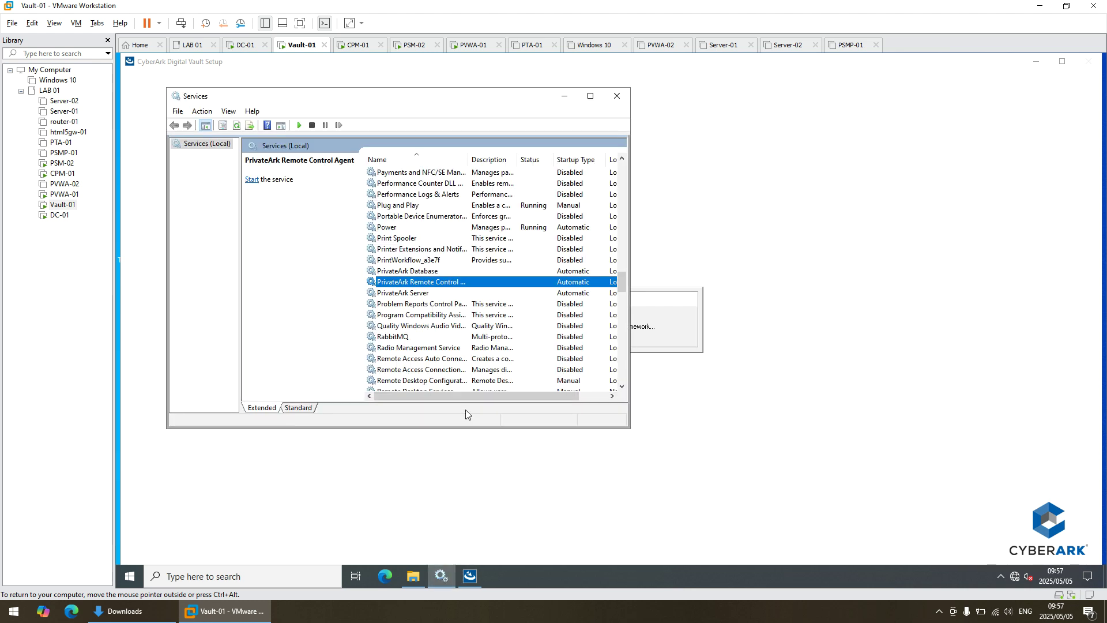
pyautogui.click(564, 97)
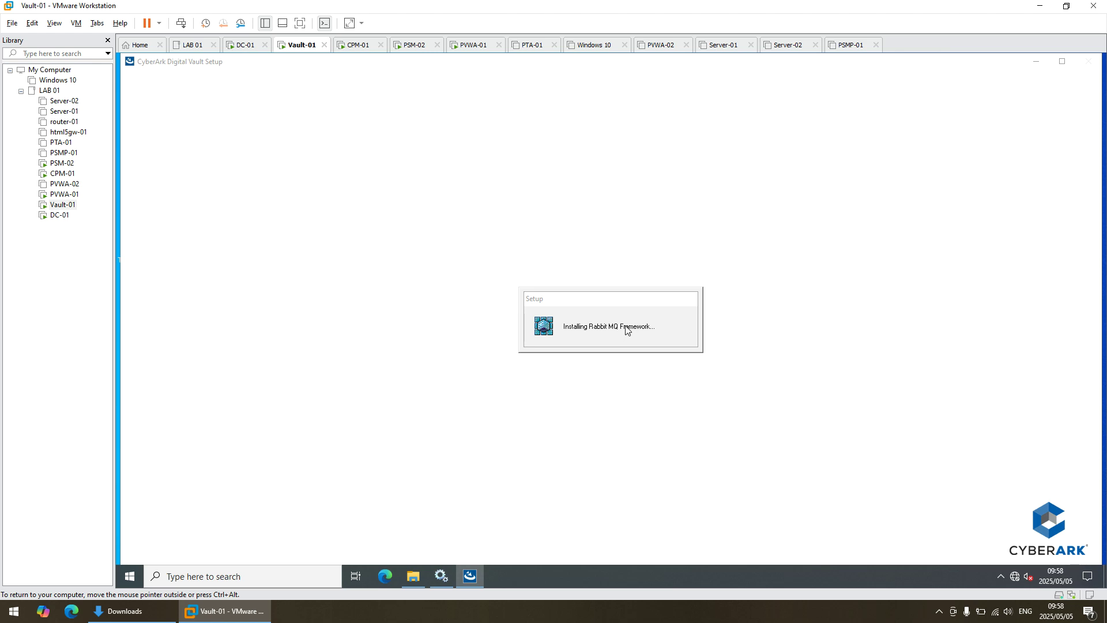
pyautogui.moveTo(618, 313); pyautogui.dragTo(615, 242)
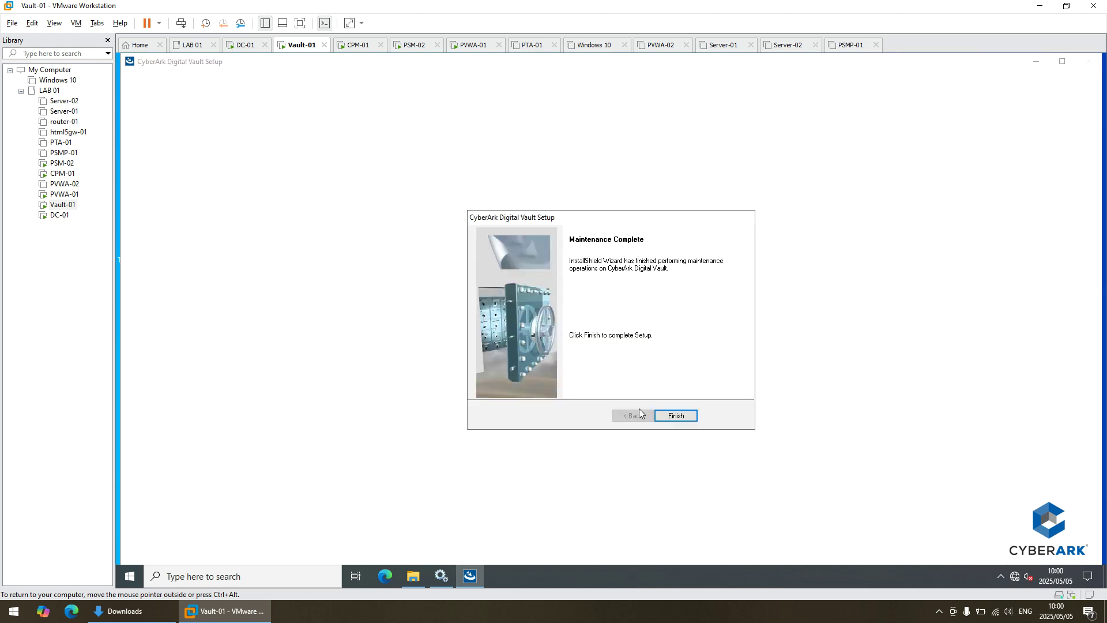
# - Finish the Digital Vault setup and open the PrivateArk Server administration with elevated rights
pyautogui.click(692, 416)
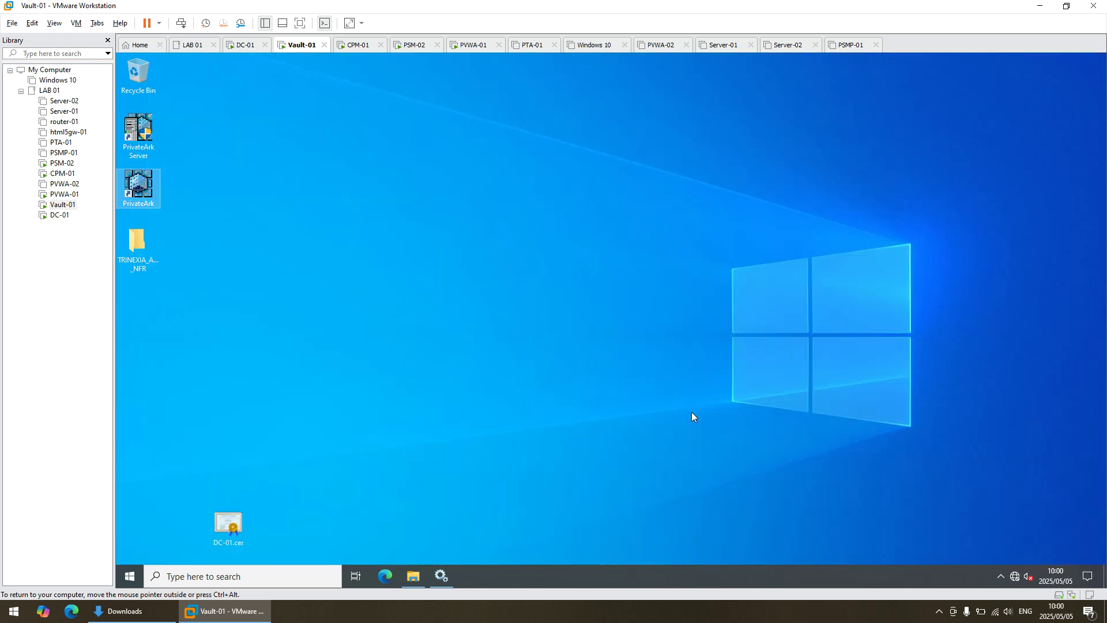
pyautogui.click(147, 132)
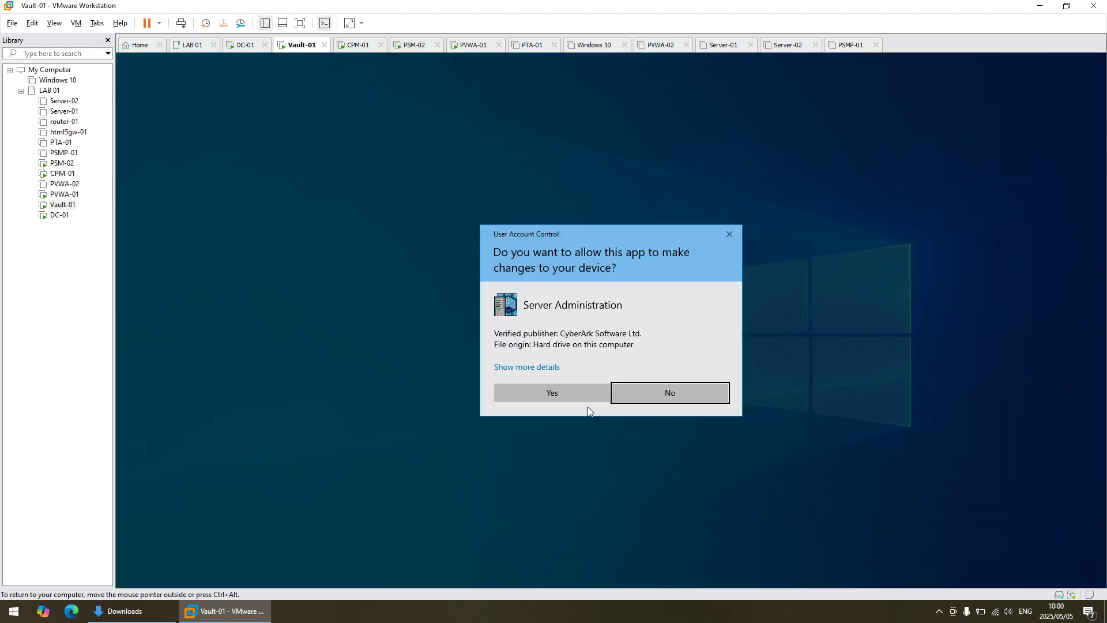
pyautogui.click(580, 400)
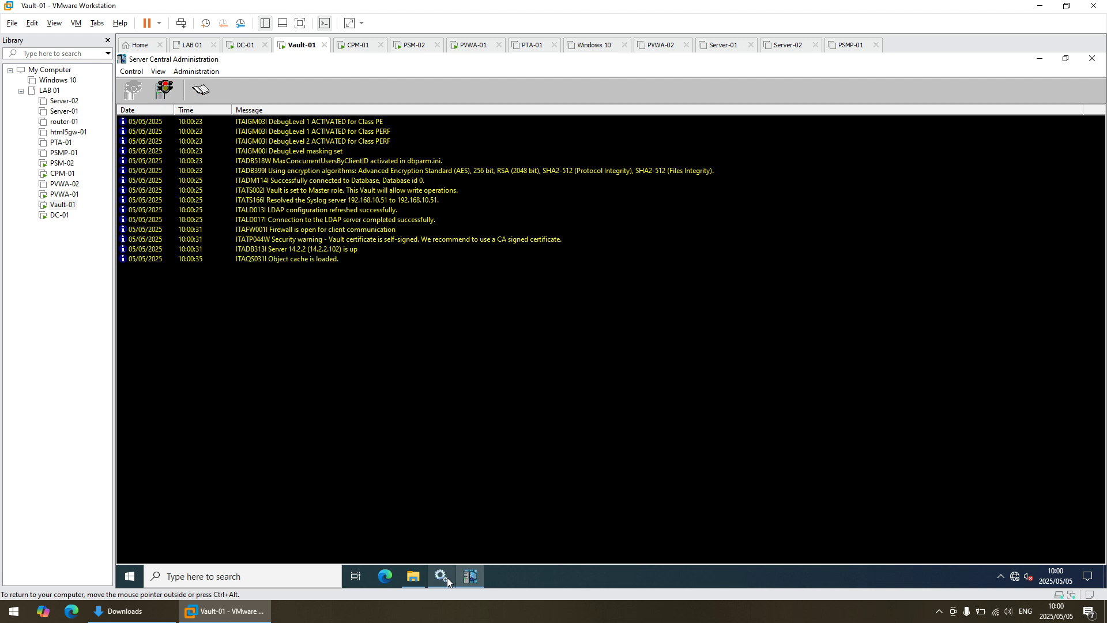
# - Refresh the Services list and start the PrivateArk Remote Control Agent service
pyautogui.click(447, 577)
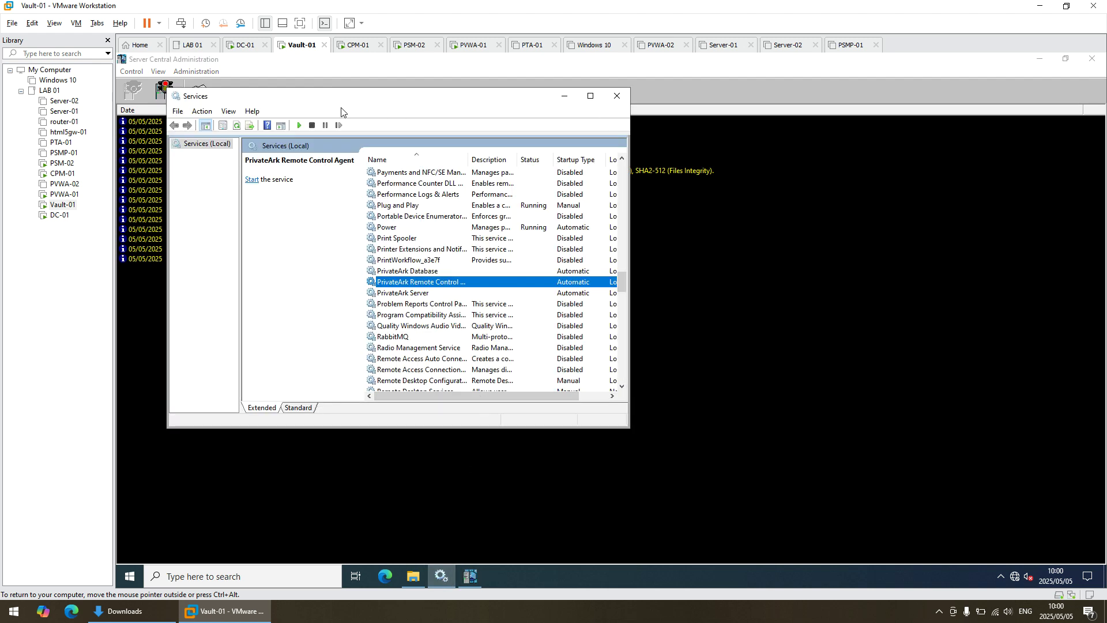
pyautogui.click(237, 125)
pyautogui.rightClick(433, 283)
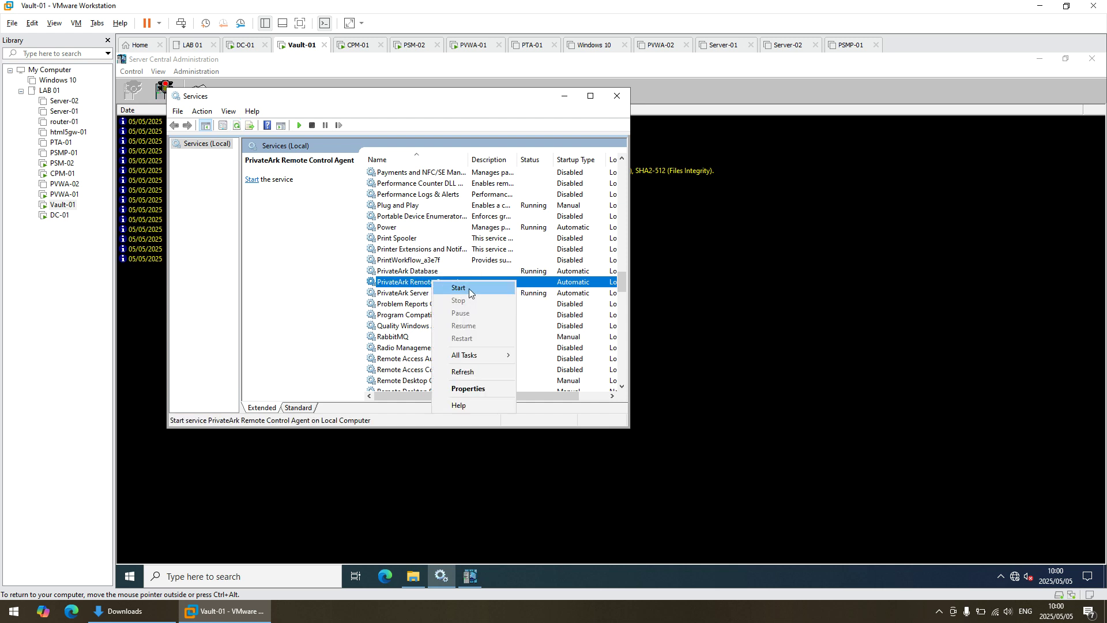
pyautogui.click(469, 288)
# - Start the Cyber-Ark Event Notification Engine service and close the Services console
pyautogui.scroll(20, 501, 248)
pyautogui.scroll(6, 479, 282)
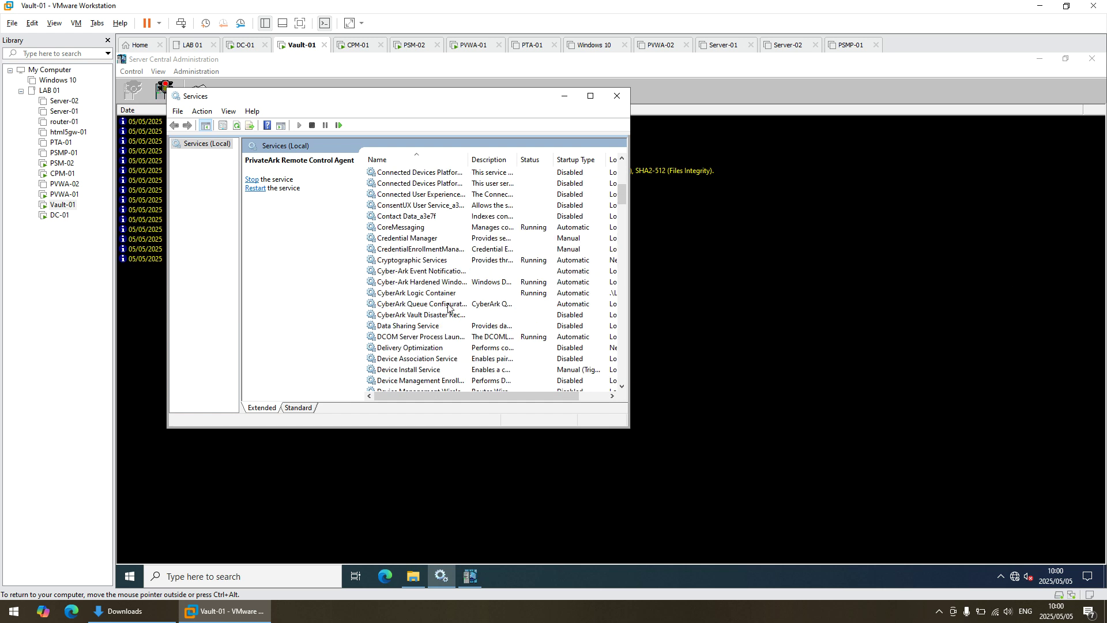
pyautogui.click(434, 271)
pyautogui.rightClick(439, 270)
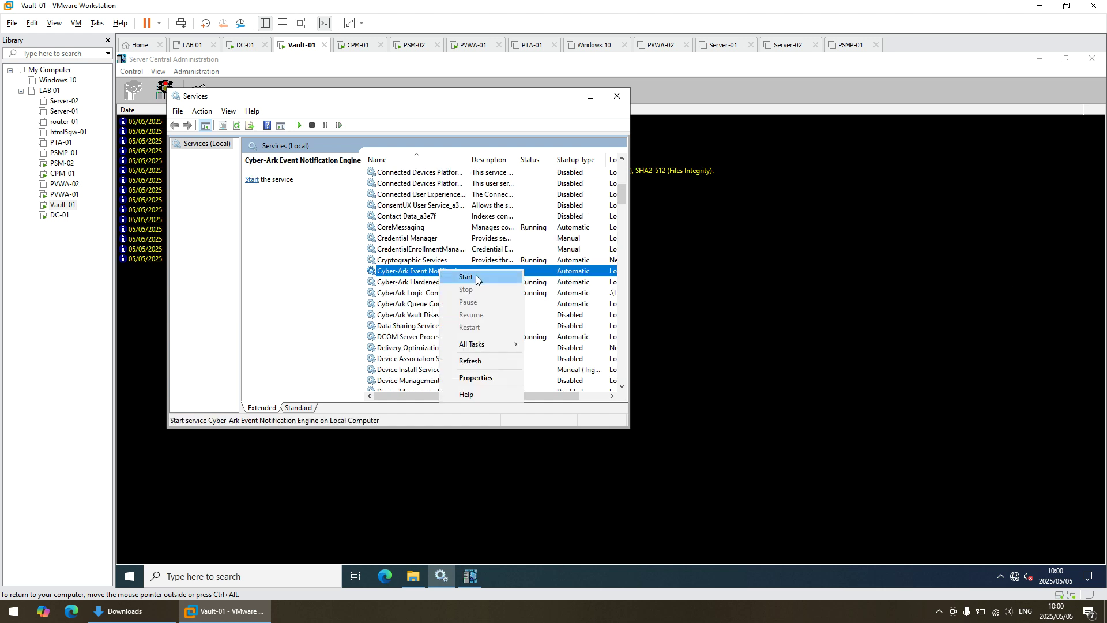
pyautogui.press('Escape')
pyautogui.rightClick(423, 272)
pyautogui.click(433, 280)
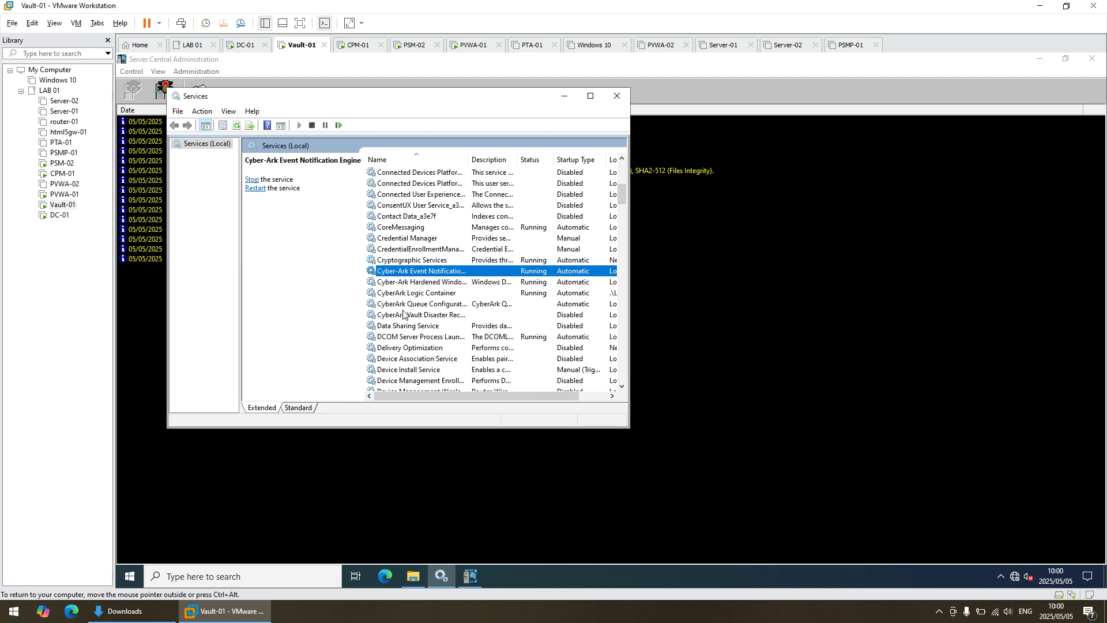
pyautogui.click(617, 97)
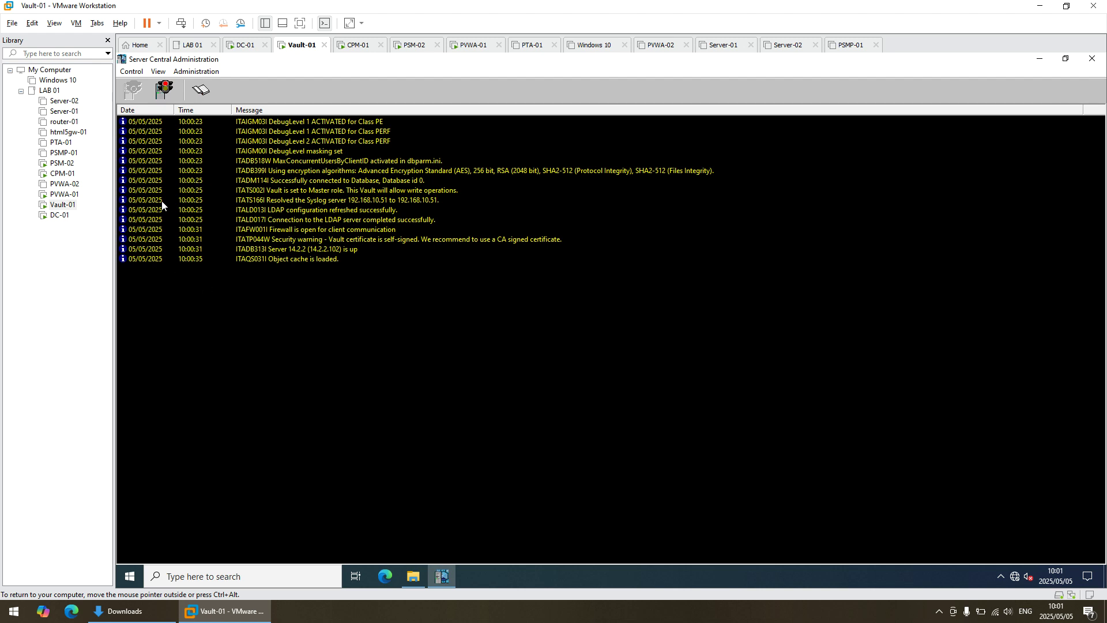
# - Switch to the PVWA-01 machine, unlock it with its password and sign in to the Password Vault as Administrator with the account password
pyautogui.click(71, 195)
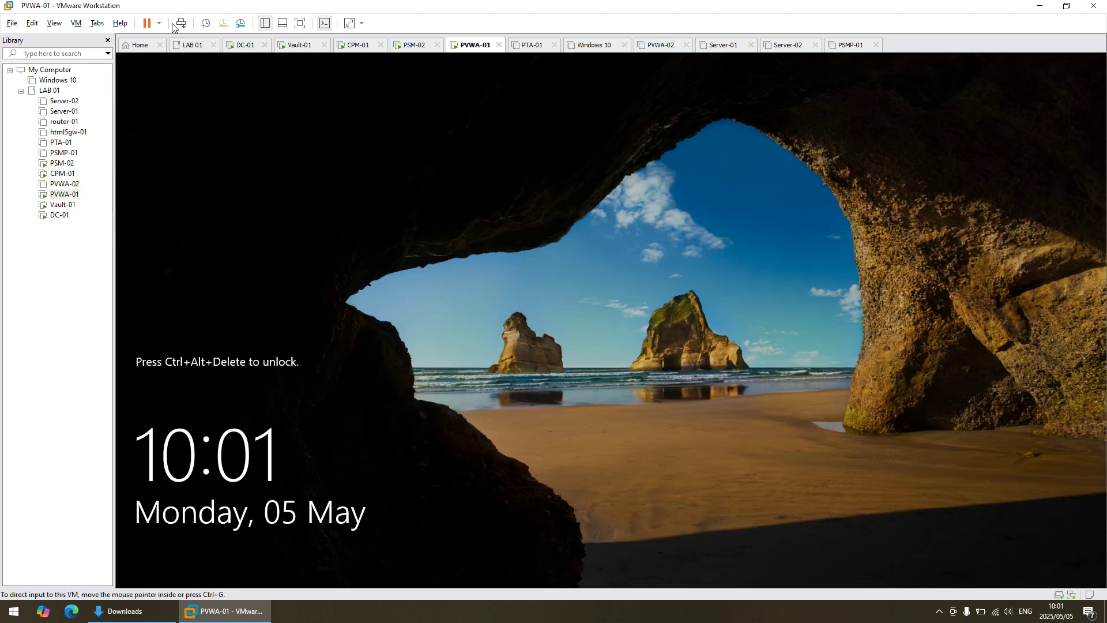
pyautogui.click(181, 23)
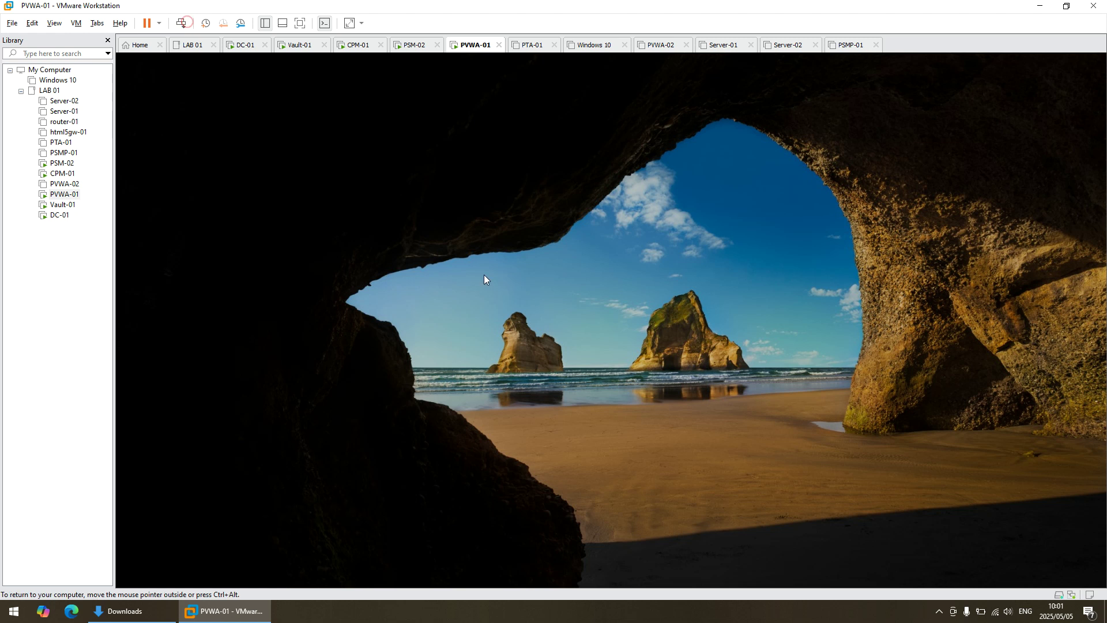
pyautogui.write('••')
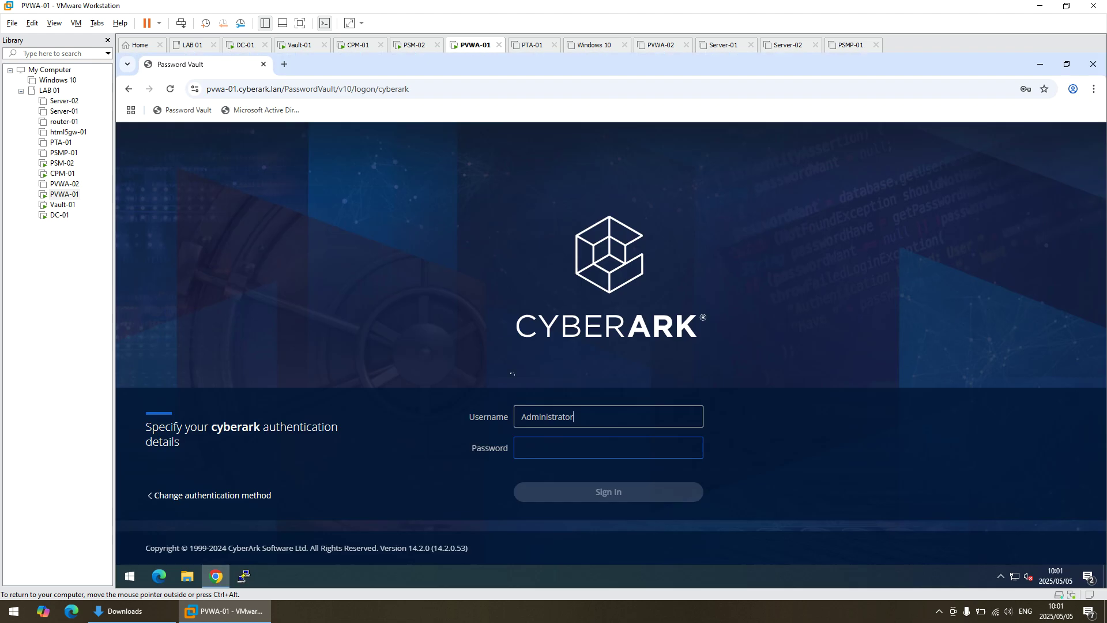
pyautogui.click(545, 448)
pyautogui.click(582, 477)
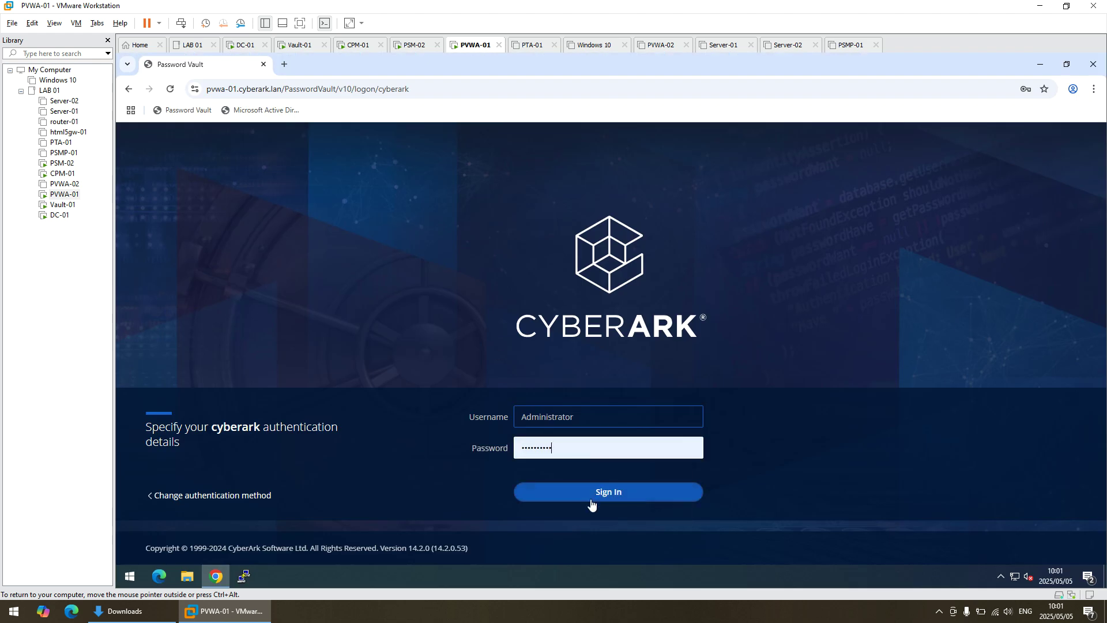
pyautogui.click(591, 501)
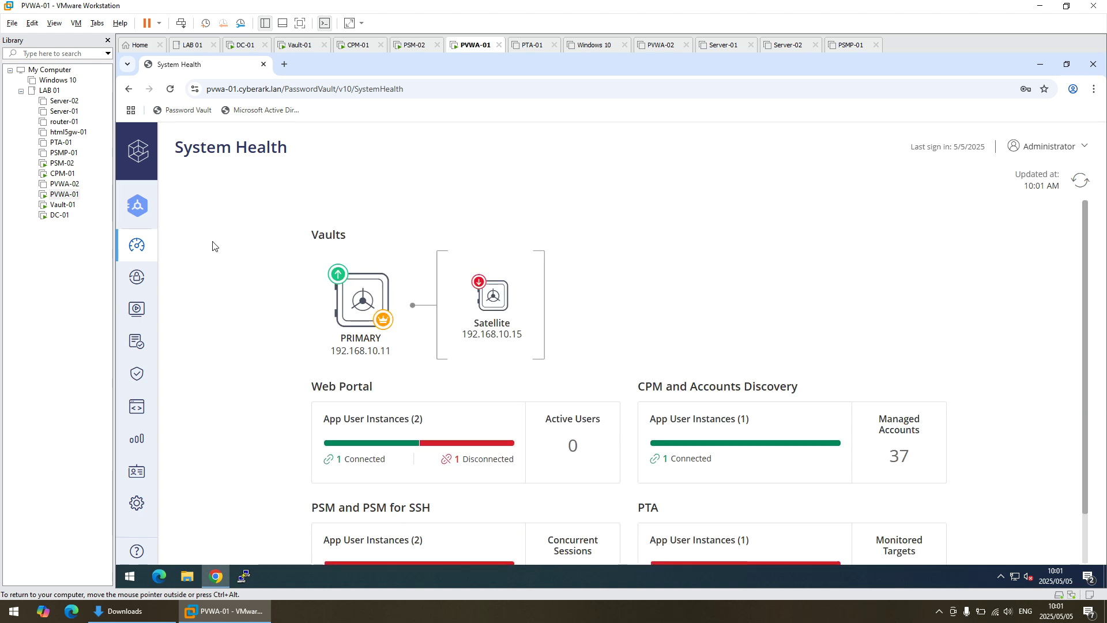
# - On the CPM-01 machine, open the PrivateArk client and log on to Vault-01 as Administrator with the account password, ending the disconnected gateway session notice
pyautogui.click(58, 174)
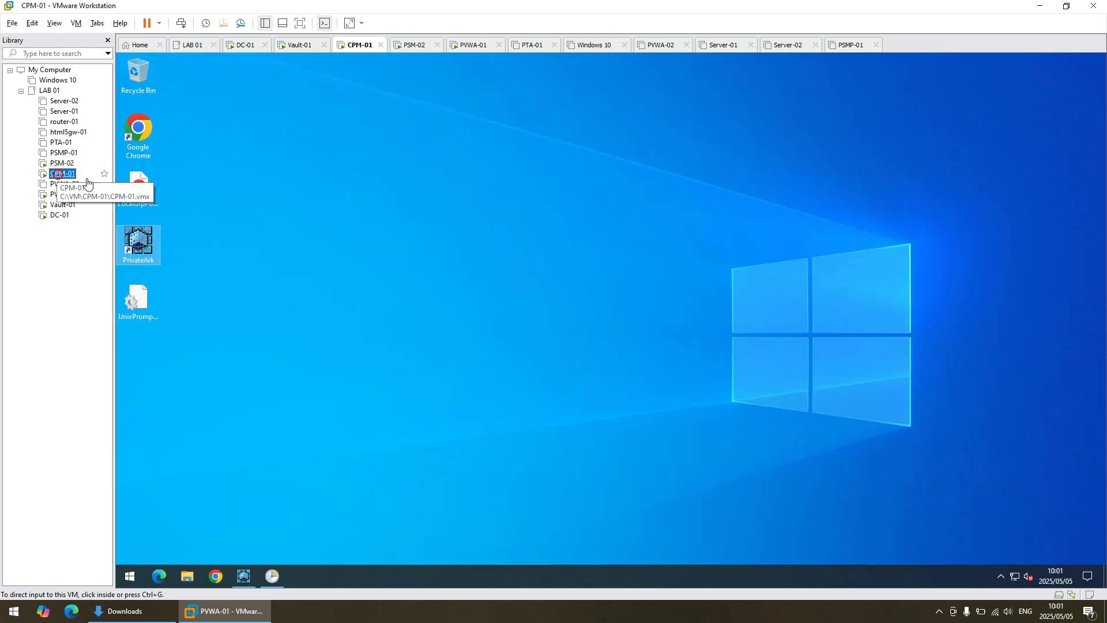
pyautogui.doubleClick(144, 241)
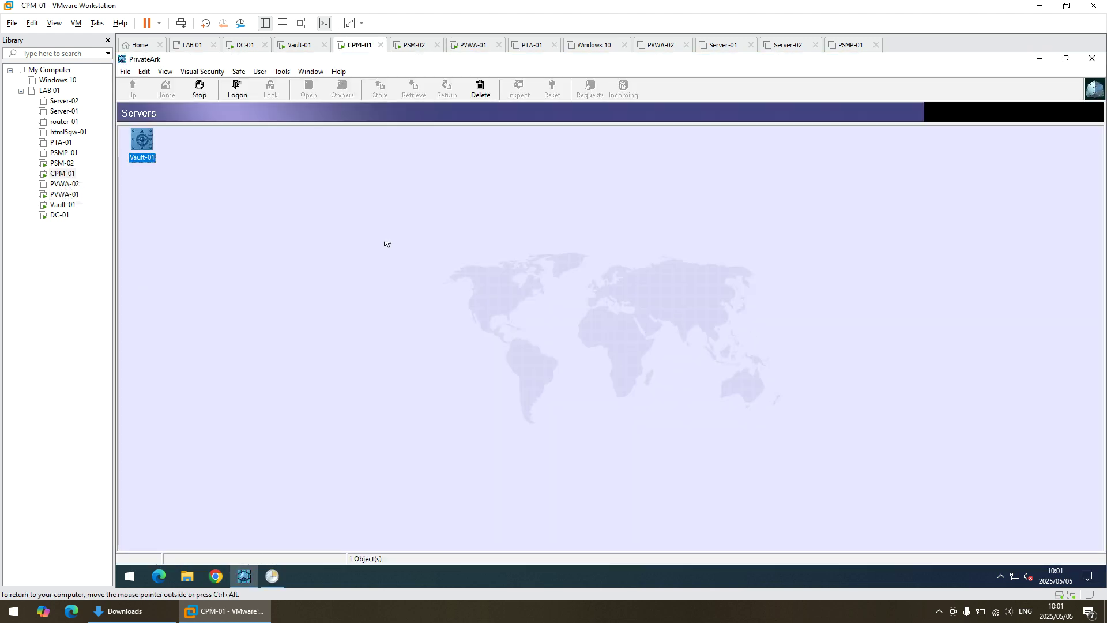
pyautogui.doubleClick(153, 141)
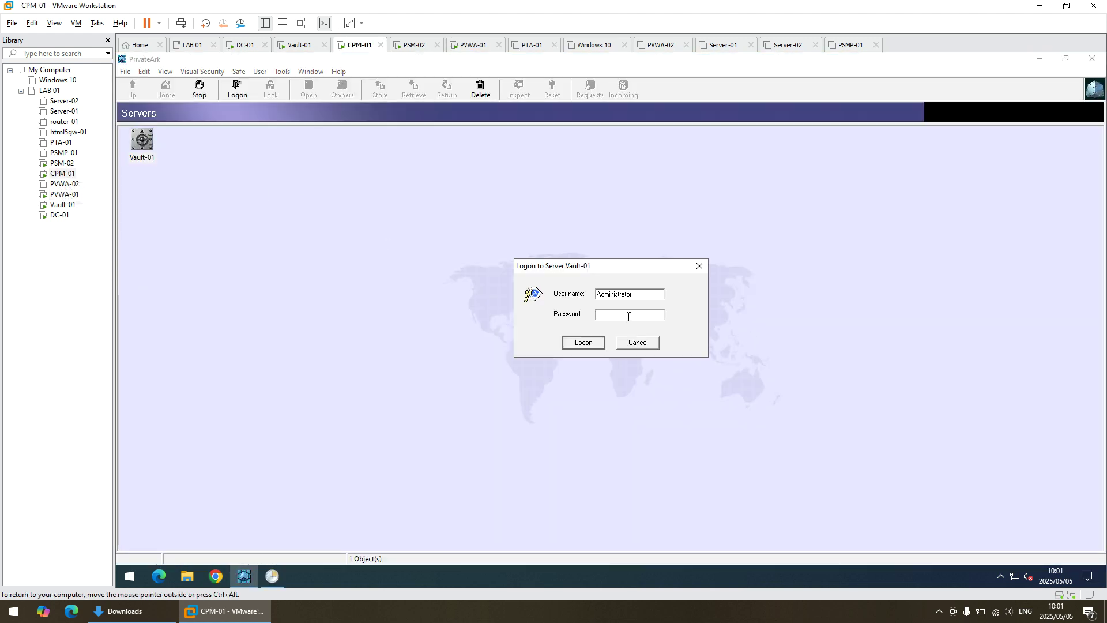
pyautogui.write('*')
pyautogui.press('Return')
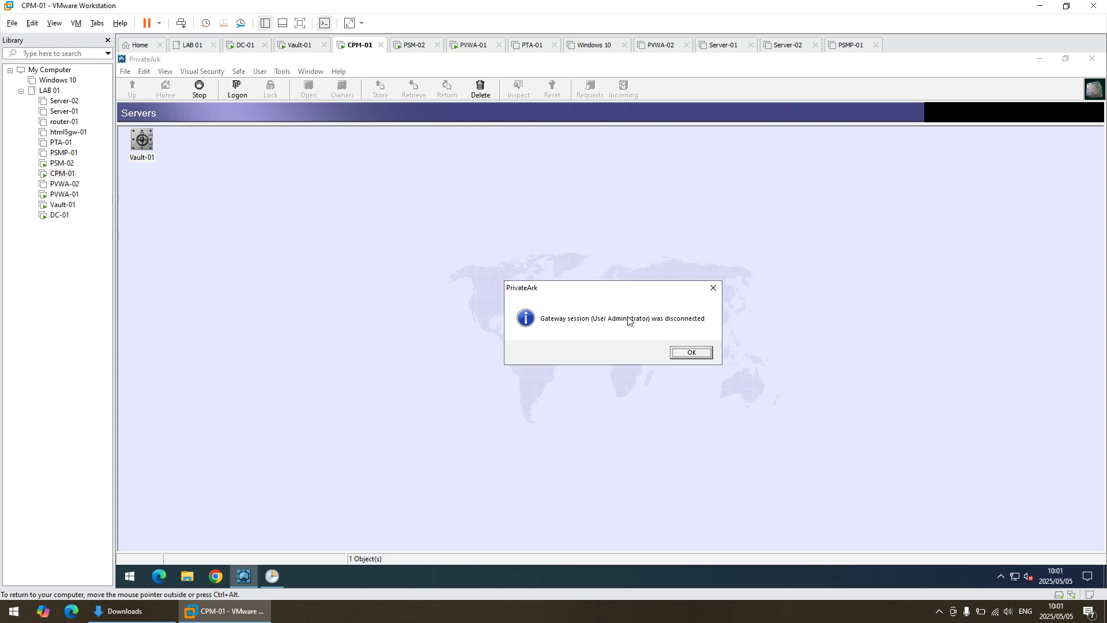
pyautogui.click(691, 355)
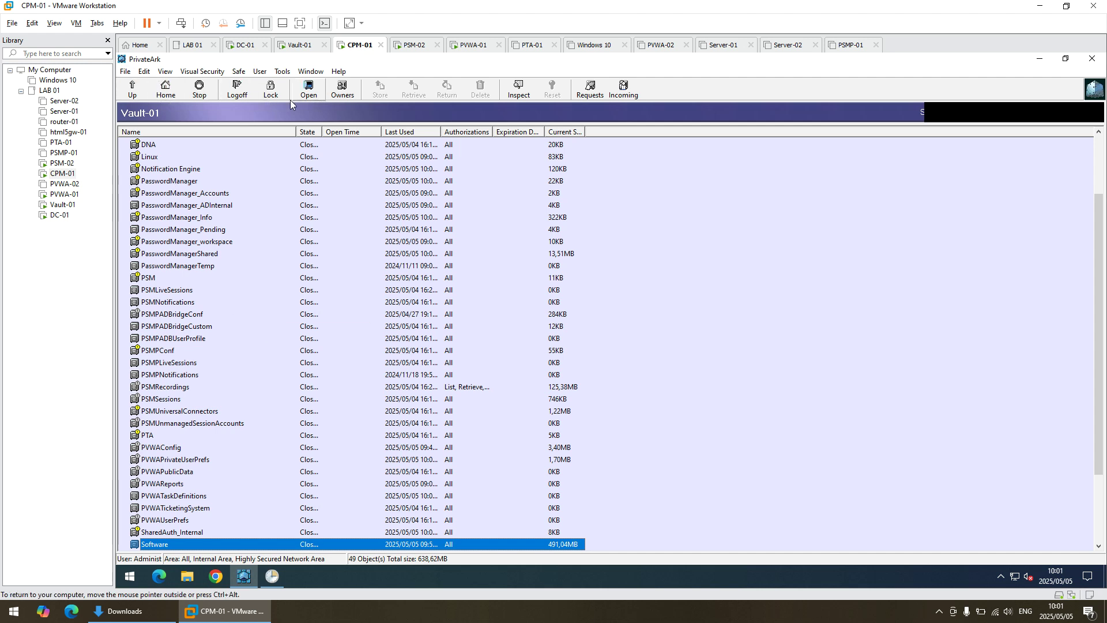
# - Look through the list of safes in Vault-01 and log off from the vault
pyautogui.scroll(-3, 468, 409)
pyautogui.scroll(5, 377, 347)
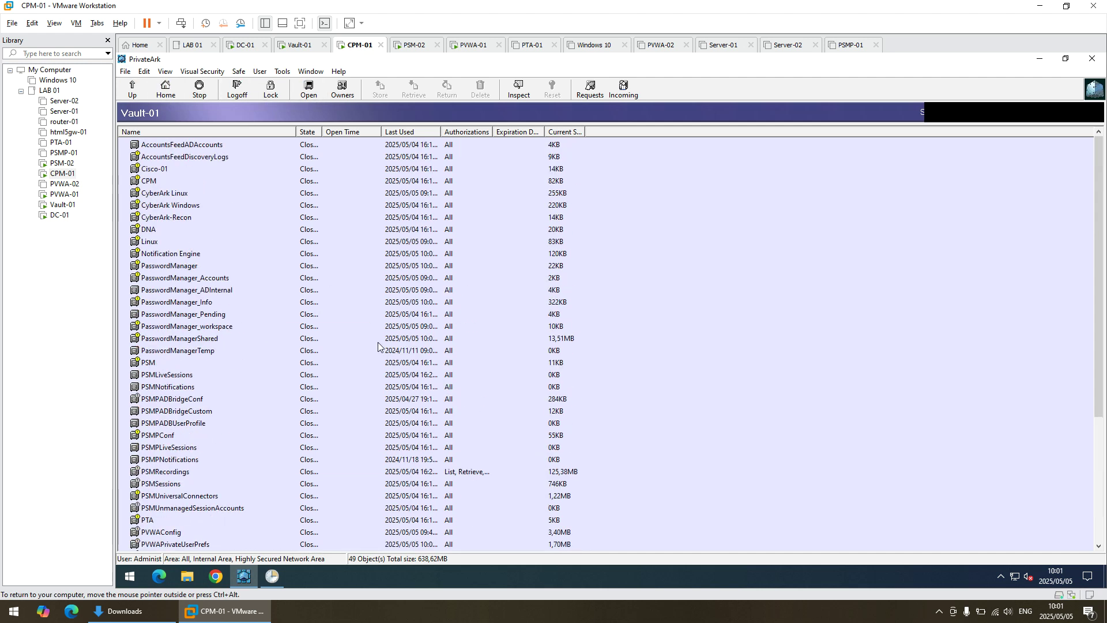
pyautogui.click(235, 93)
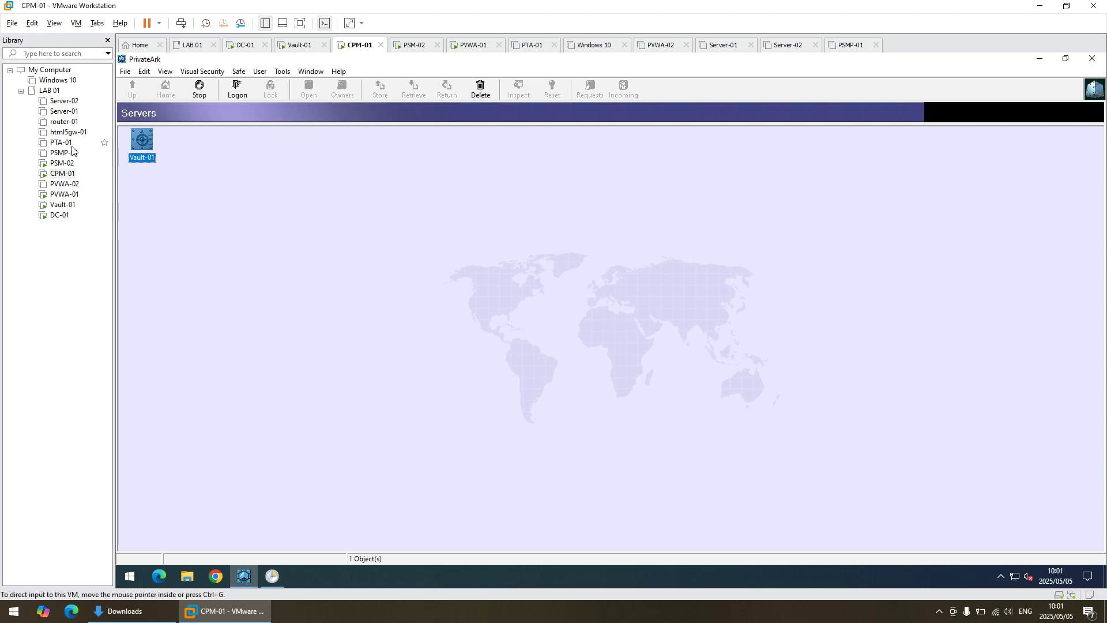
# - Return to the Vault-01 machine and open the folder C:\Program Files (x86)\PrivateArk\Server\Conf in File Explorer to check its configuration files
pyautogui.click(65, 194)
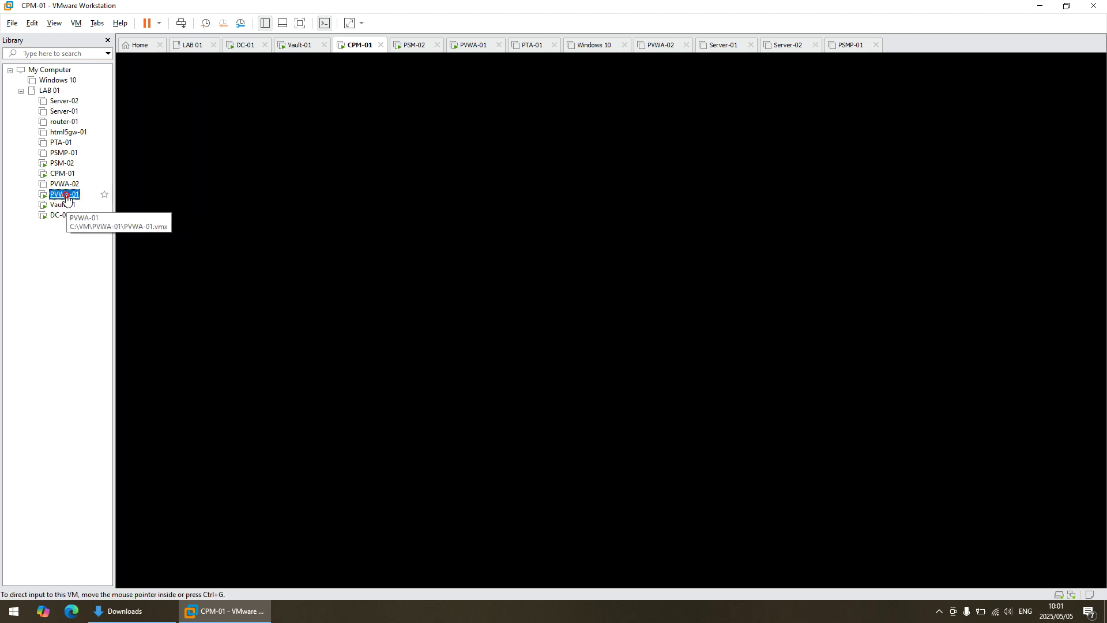
pyautogui.click(62, 205)
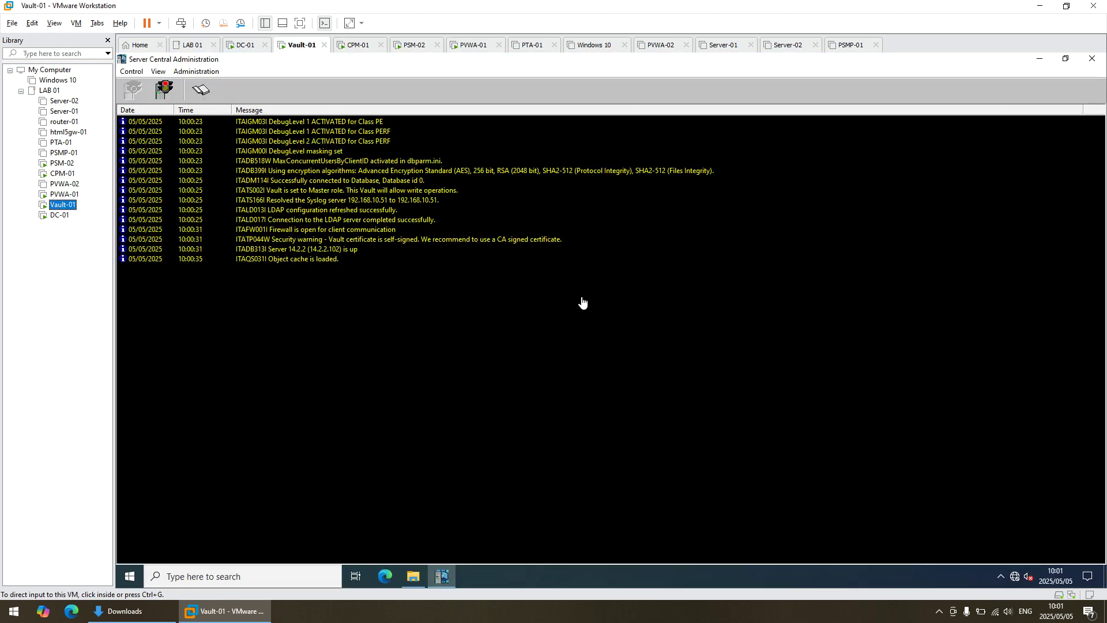
pyautogui.click(413, 576)
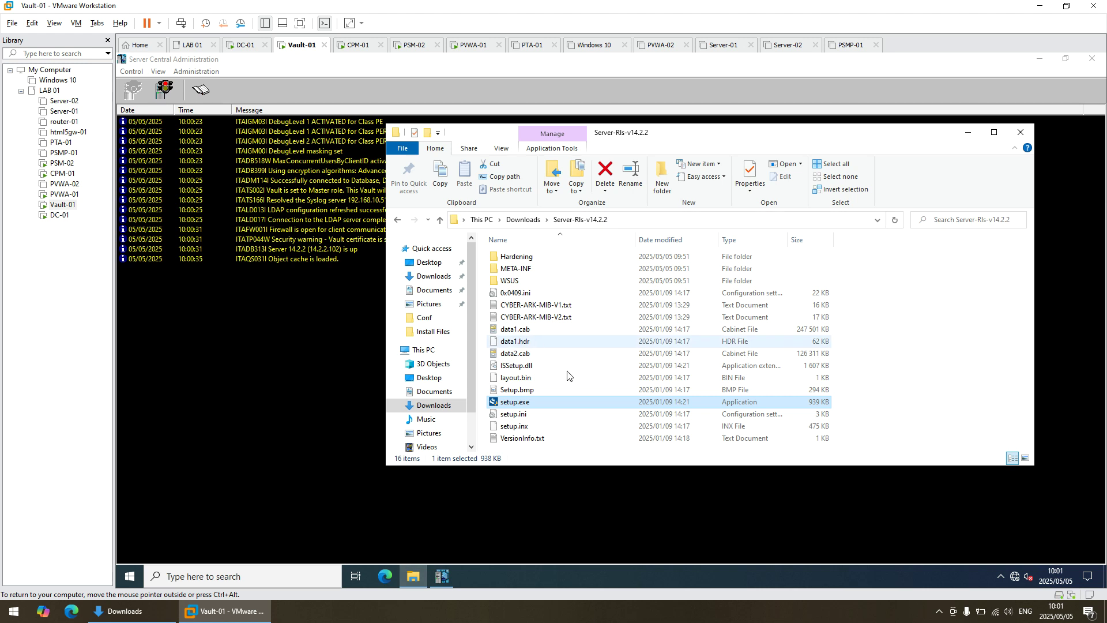
pyautogui.scroll(-1, 440, 442)
pyautogui.click(440, 440)
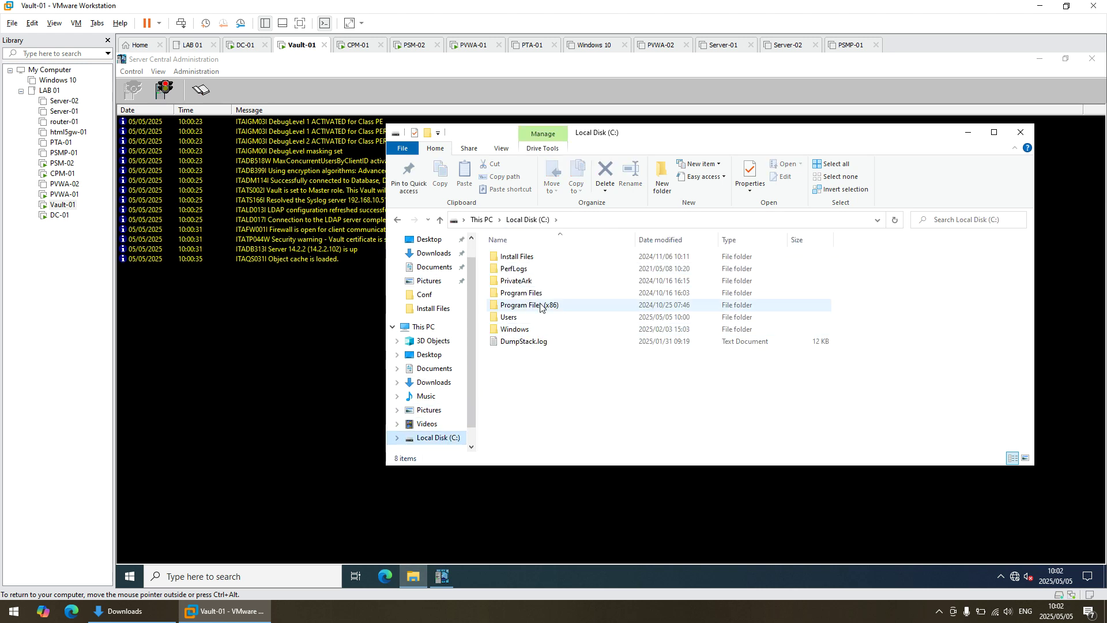
pyautogui.click(541, 306)
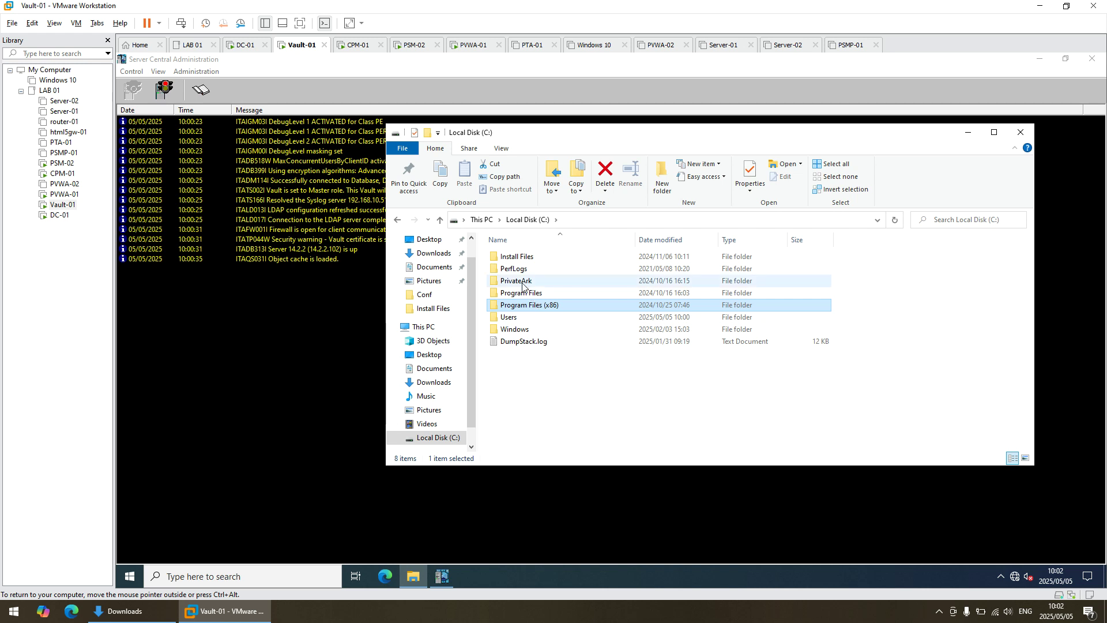
pyautogui.doubleClick(523, 282)
pyautogui.click(528, 220)
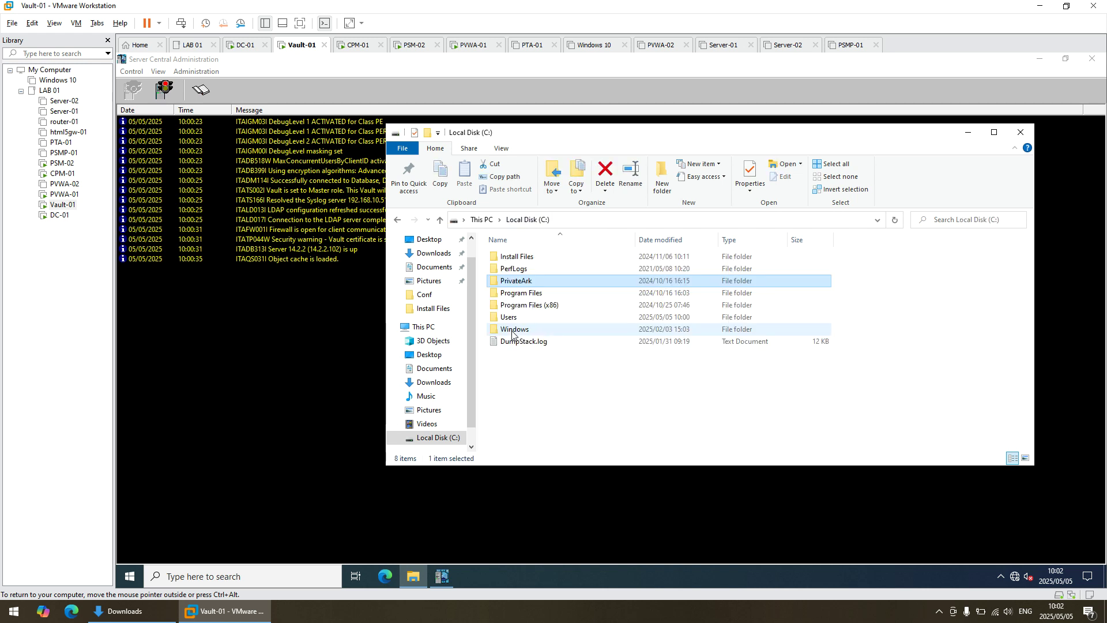
pyautogui.doubleClick(530, 306)
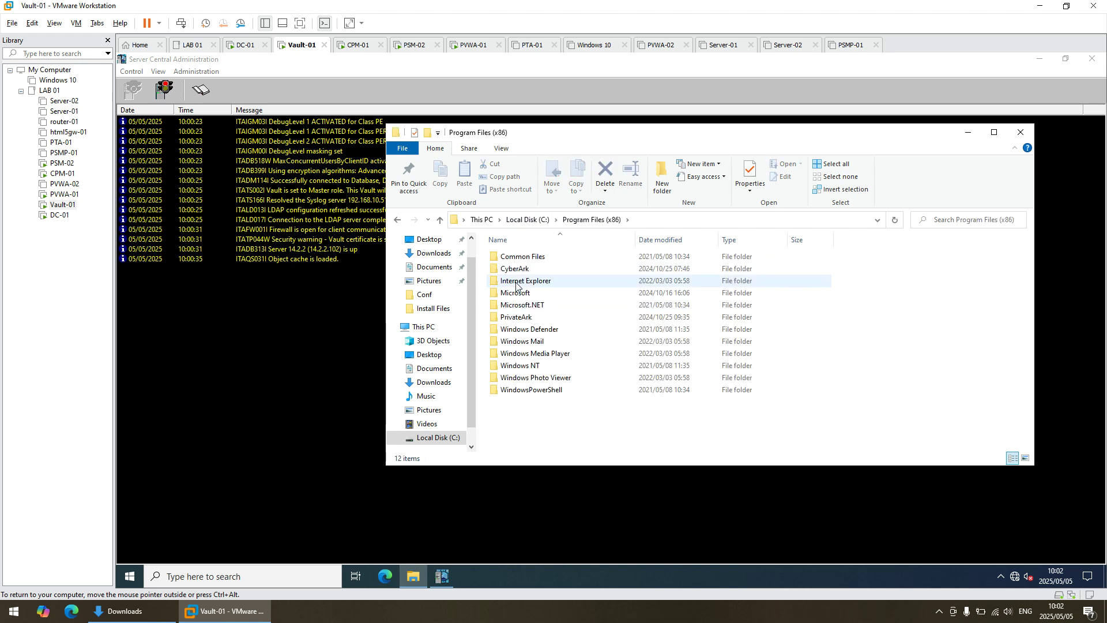
pyautogui.doubleClick(516, 317)
pyautogui.doubleClick(516, 282)
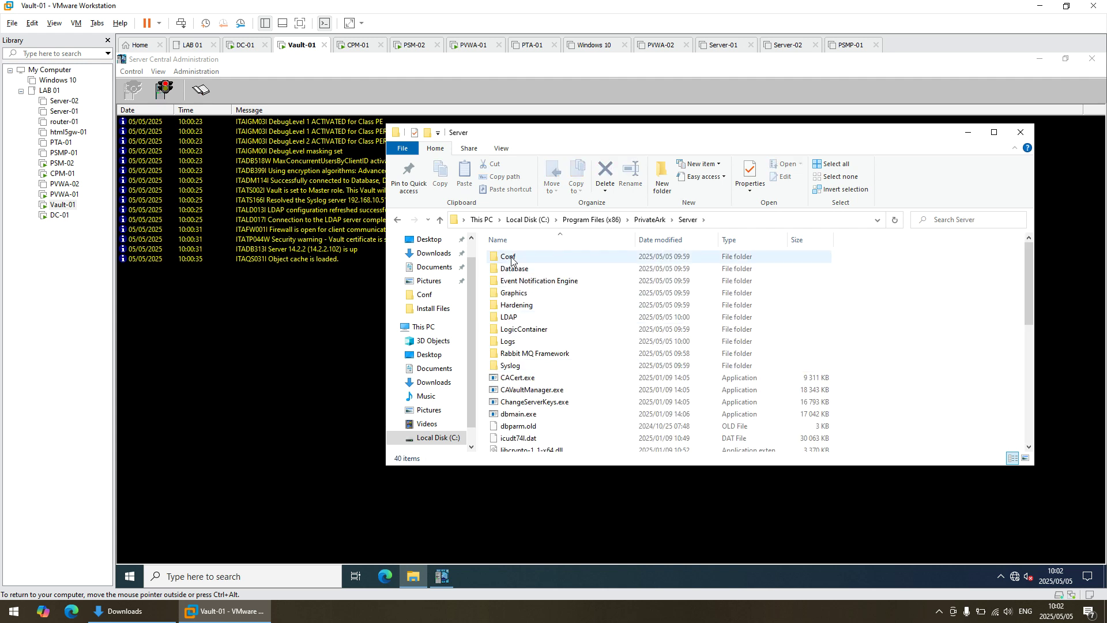
pyautogui.doubleClick(509, 257)
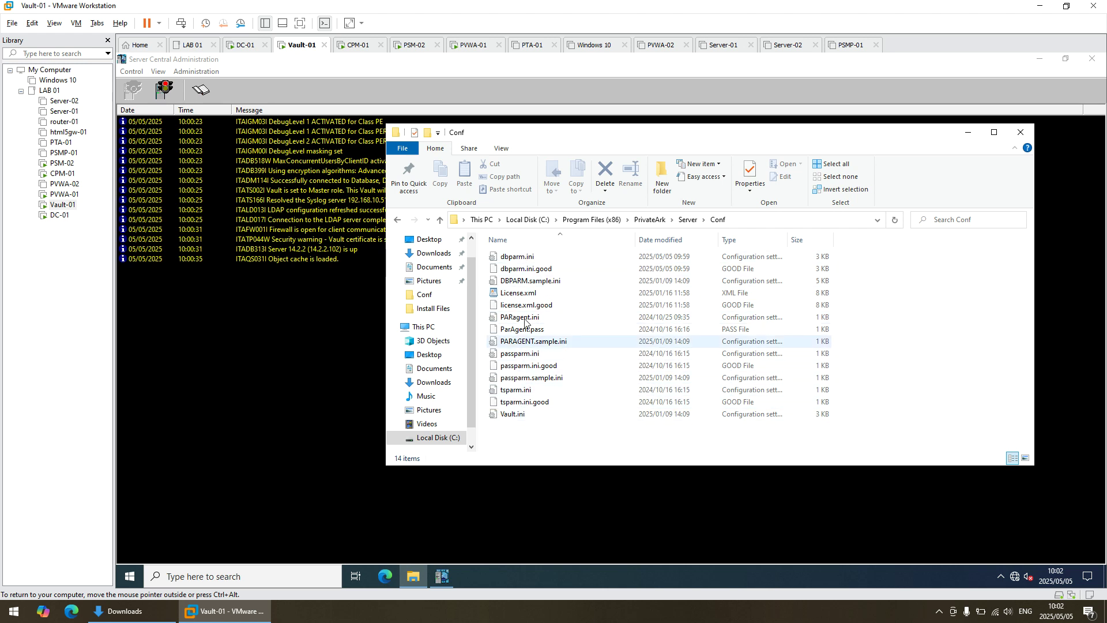
# - Go back to the PrivateArk Server folder, examine its files and their dates, and open the Logs folder
pyautogui.hotkey('alt', 'Up')
pyautogui.scroll(-2, 562, 349)
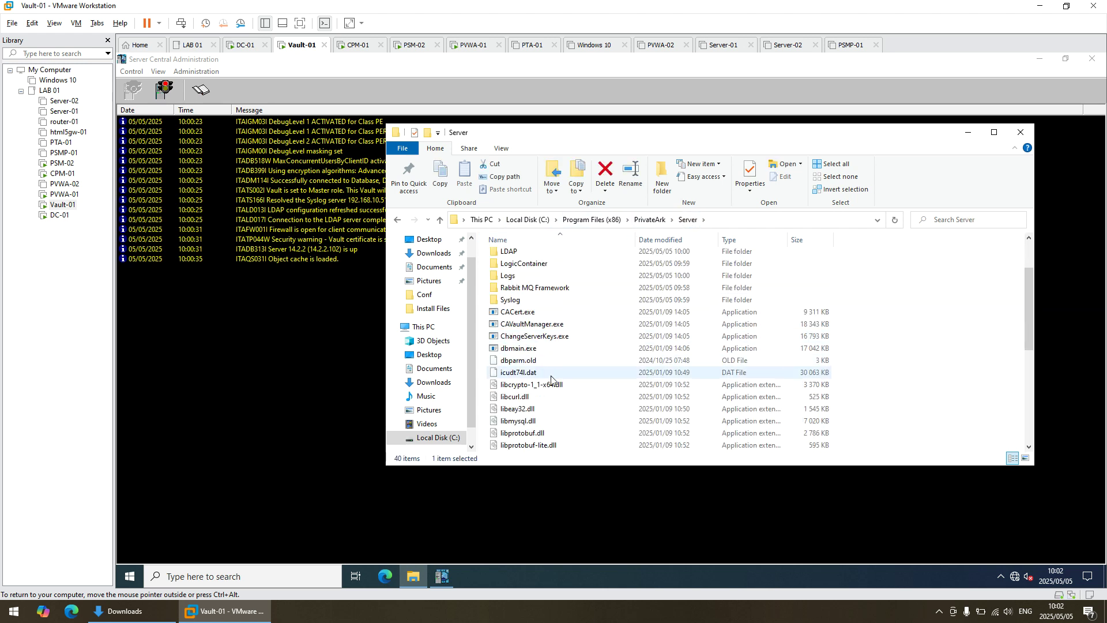
pyautogui.scroll(-6, 545, 402)
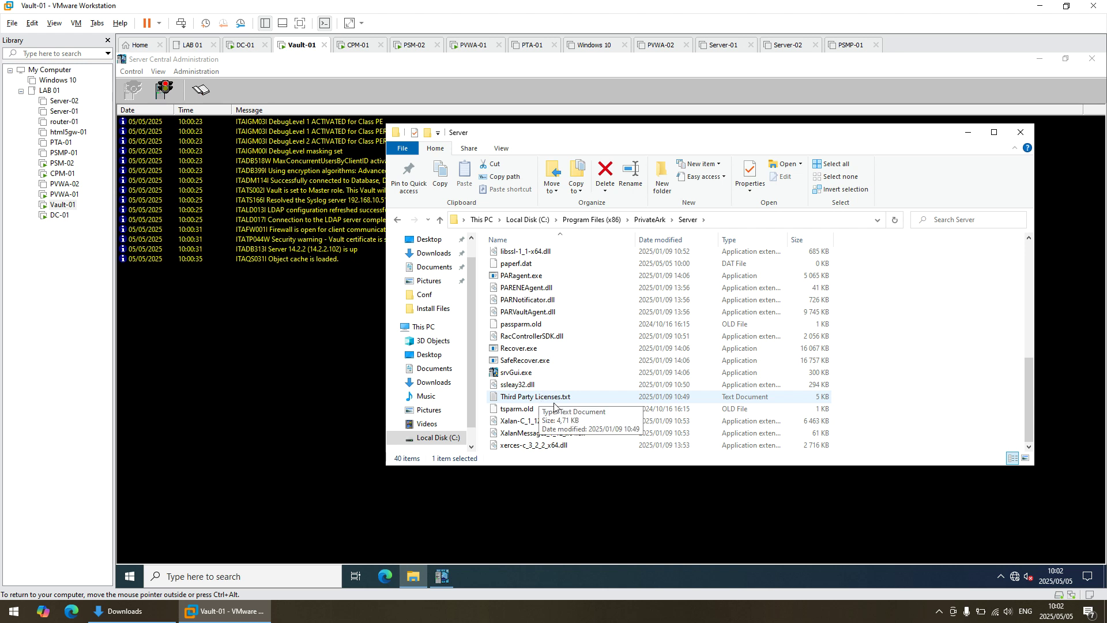
pyautogui.scroll(6, 554, 402)
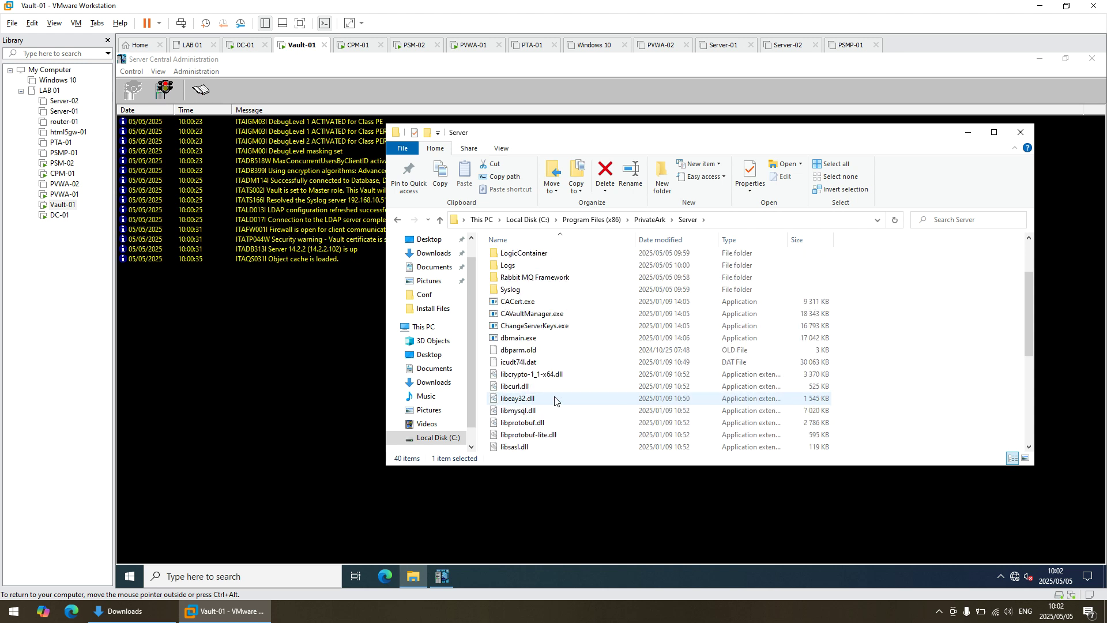
pyautogui.scroll(1, 524, 295)
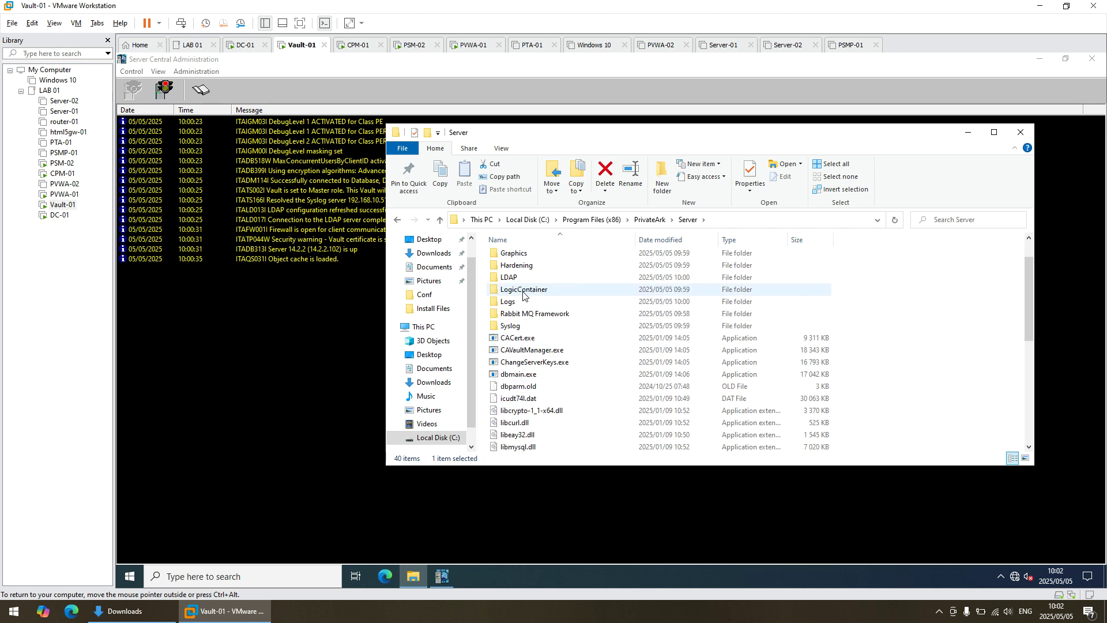
pyautogui.click(520, 306)
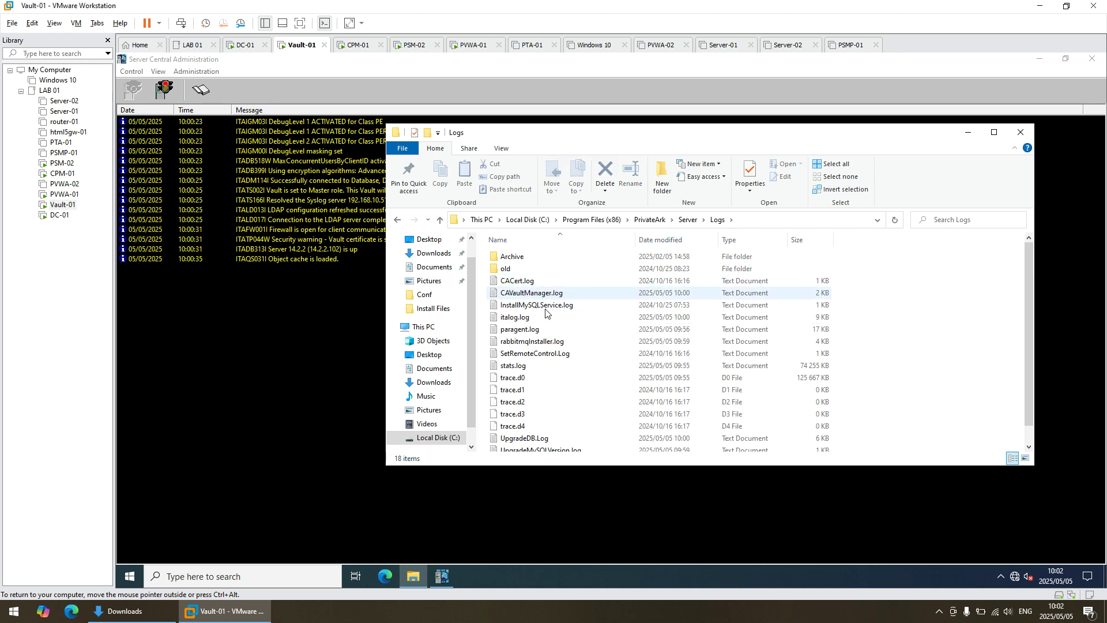
pyautogui.scroll(-1, 549, 374)
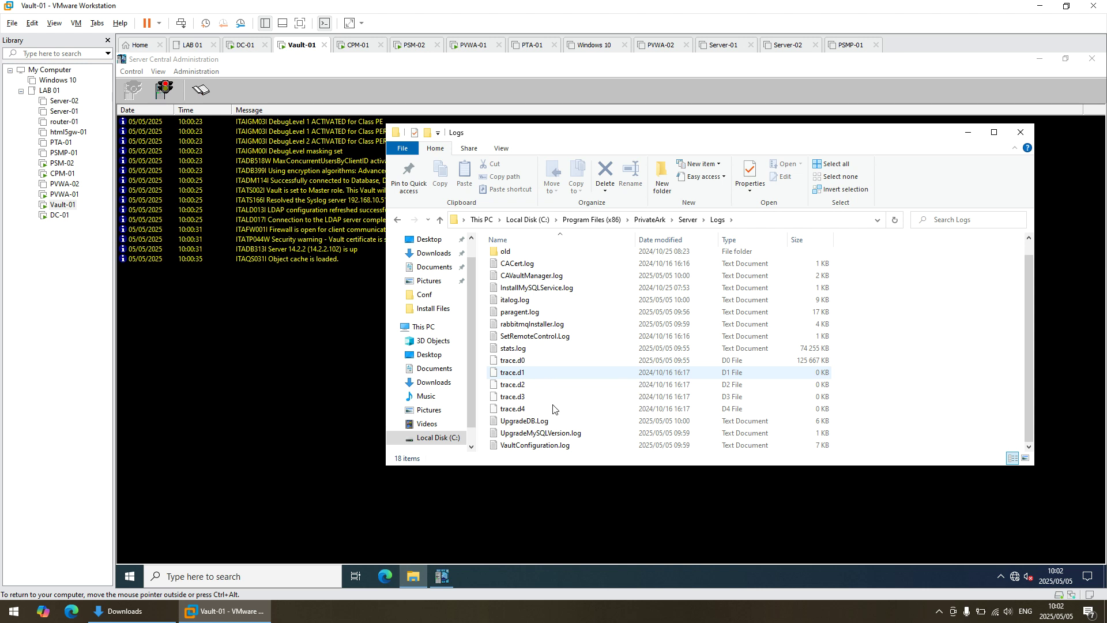
# - Open UpgradeDB.Log, examine the LDAP and database upgrade entries, close the log and minimize File Explorer
pyautogui.doubleClick(658, 426)
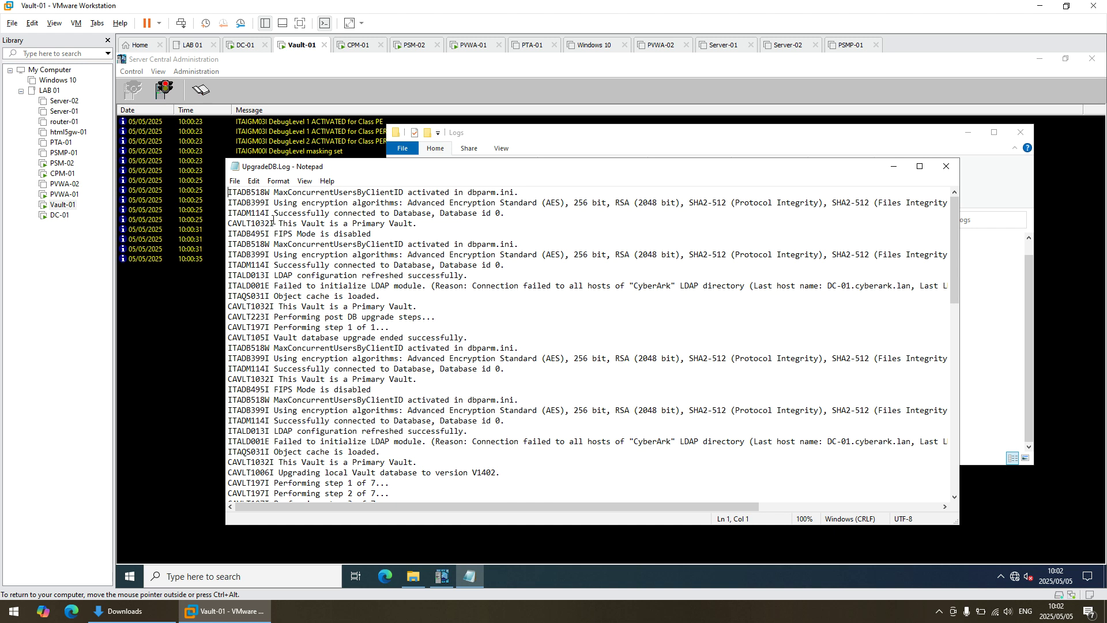
pyautogui.scroll(-3, 280, 274)
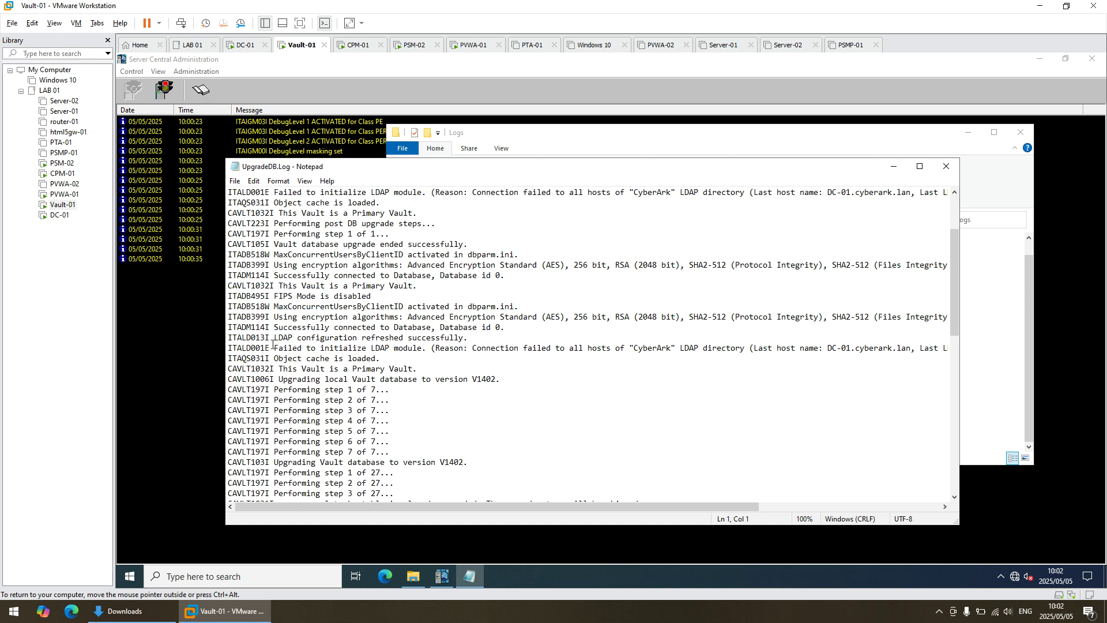
pyautogui.moveTo(272, 345); pyautogui.dragTo(906, 352)
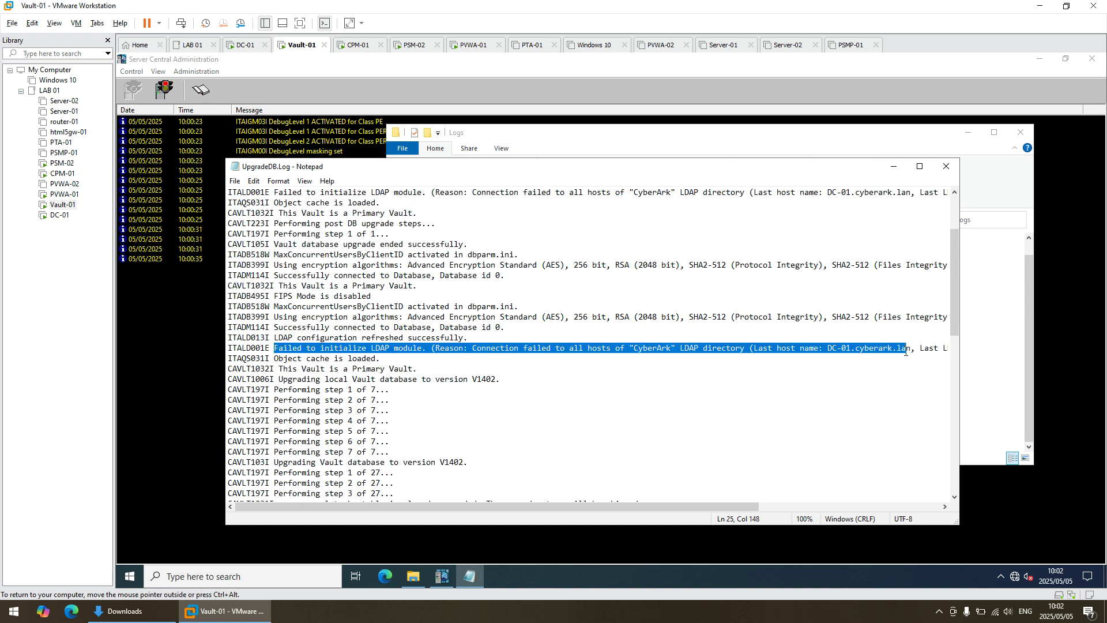
pyautogui.scroll(-1, 389, 368)
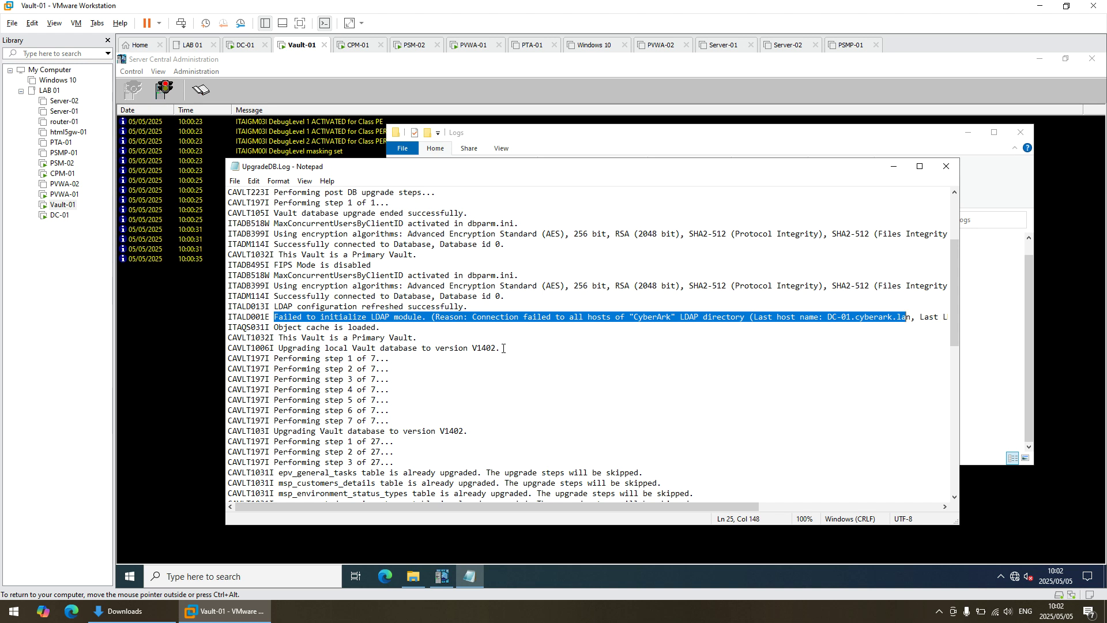
pyautogui.scroll(-8, 503, 348)
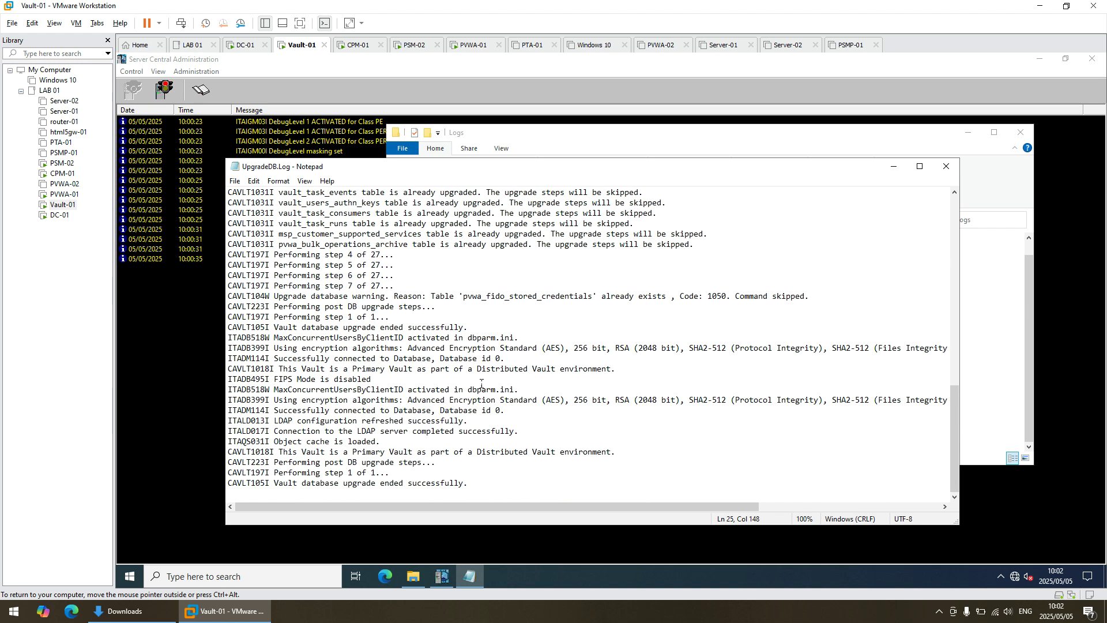
pyautogui.scroll(8, 576, 384)
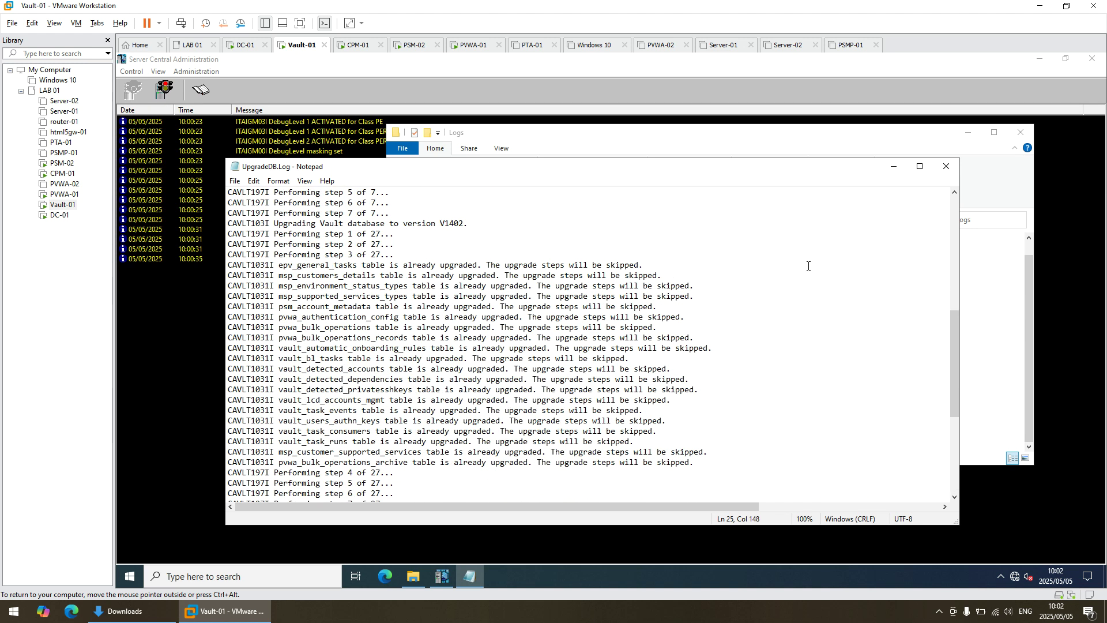
pyautogui.click(946, 166)
pyautogui.click(969, 132)
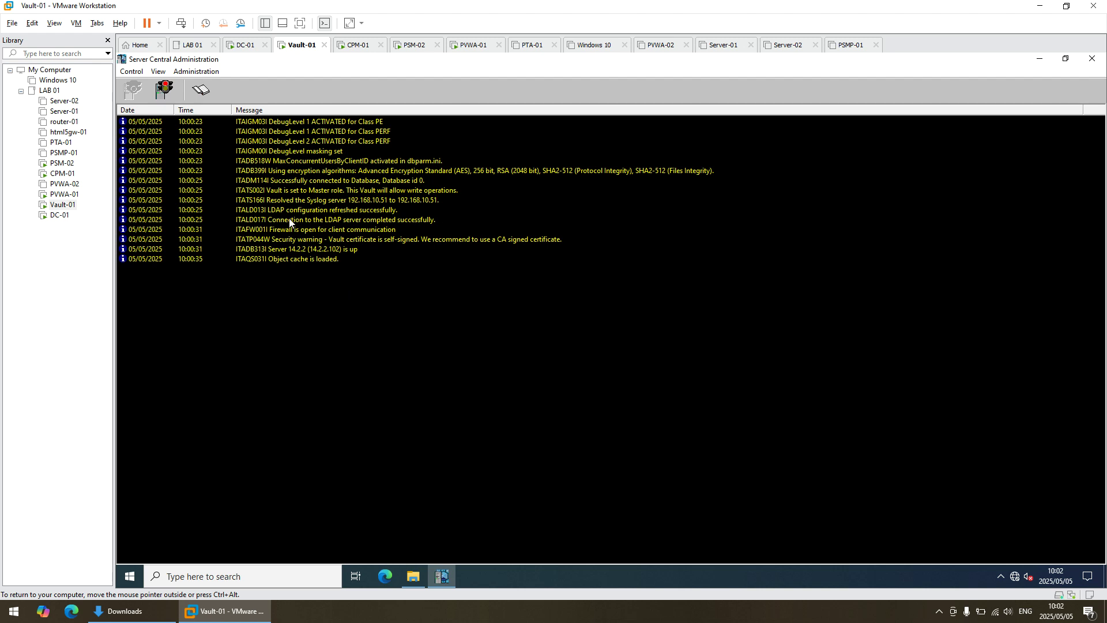